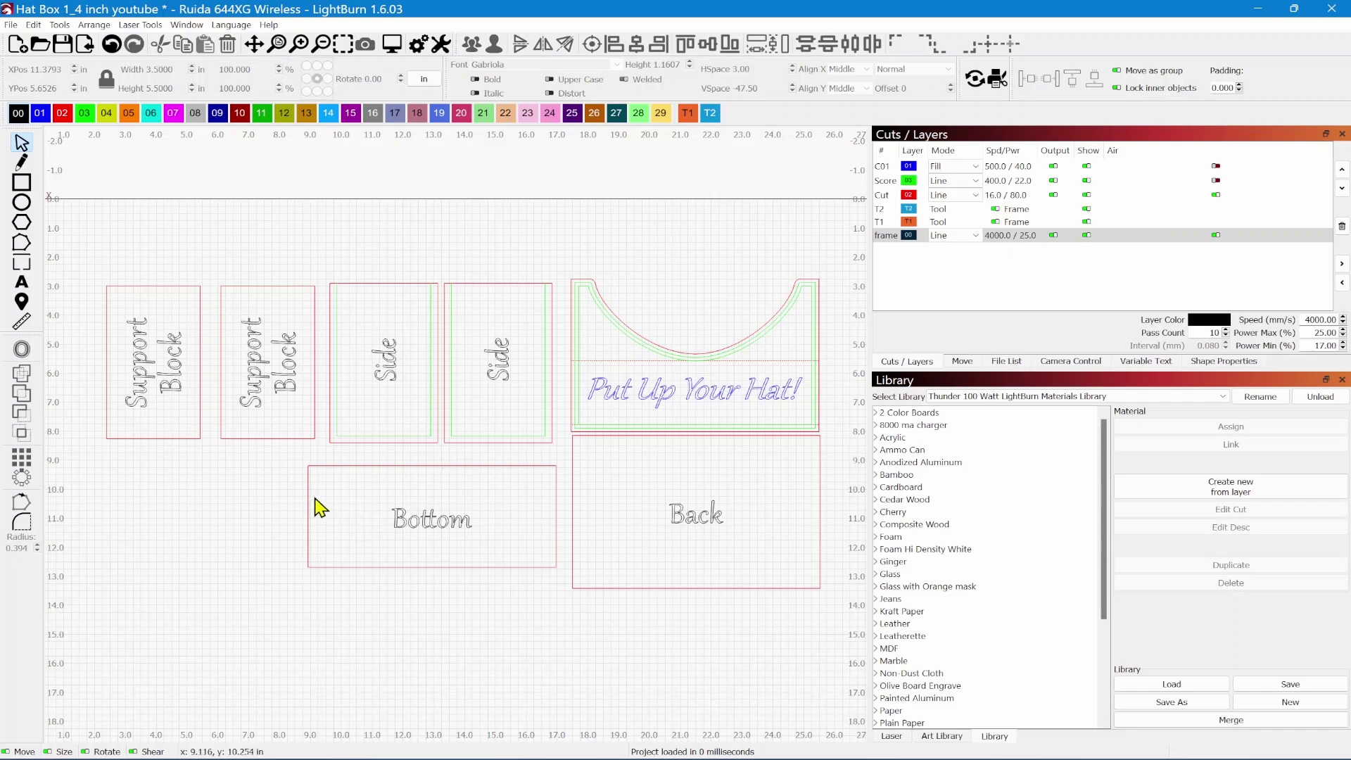
- Check the width and height of the hat box's front panel and the side panel next to it
{"action": "scroll", "coordinate": [687, 377], "scroll_direction": "up", "scroll_amount": 3}
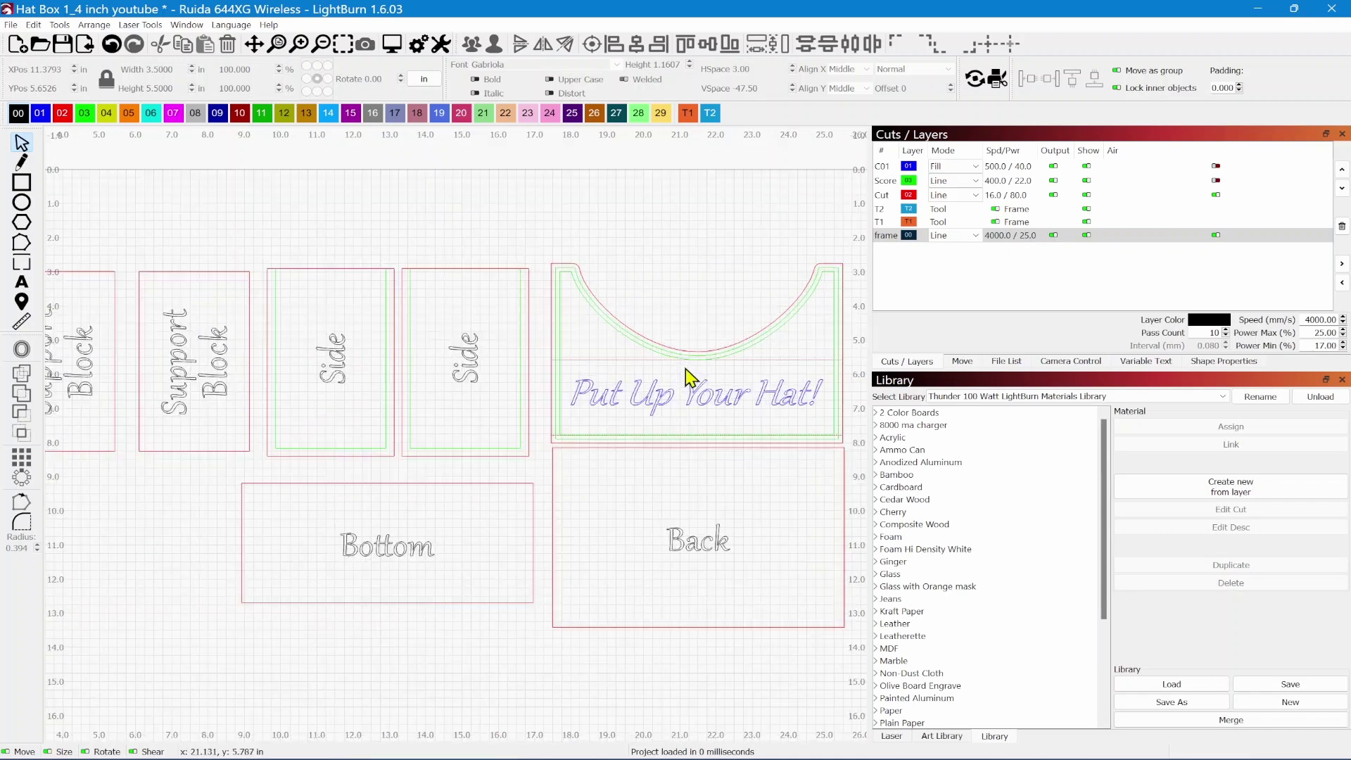
{"action": "scroll", "coordinate": [547, 394], "scroll_direction": "up", "scroll_amount": 2}
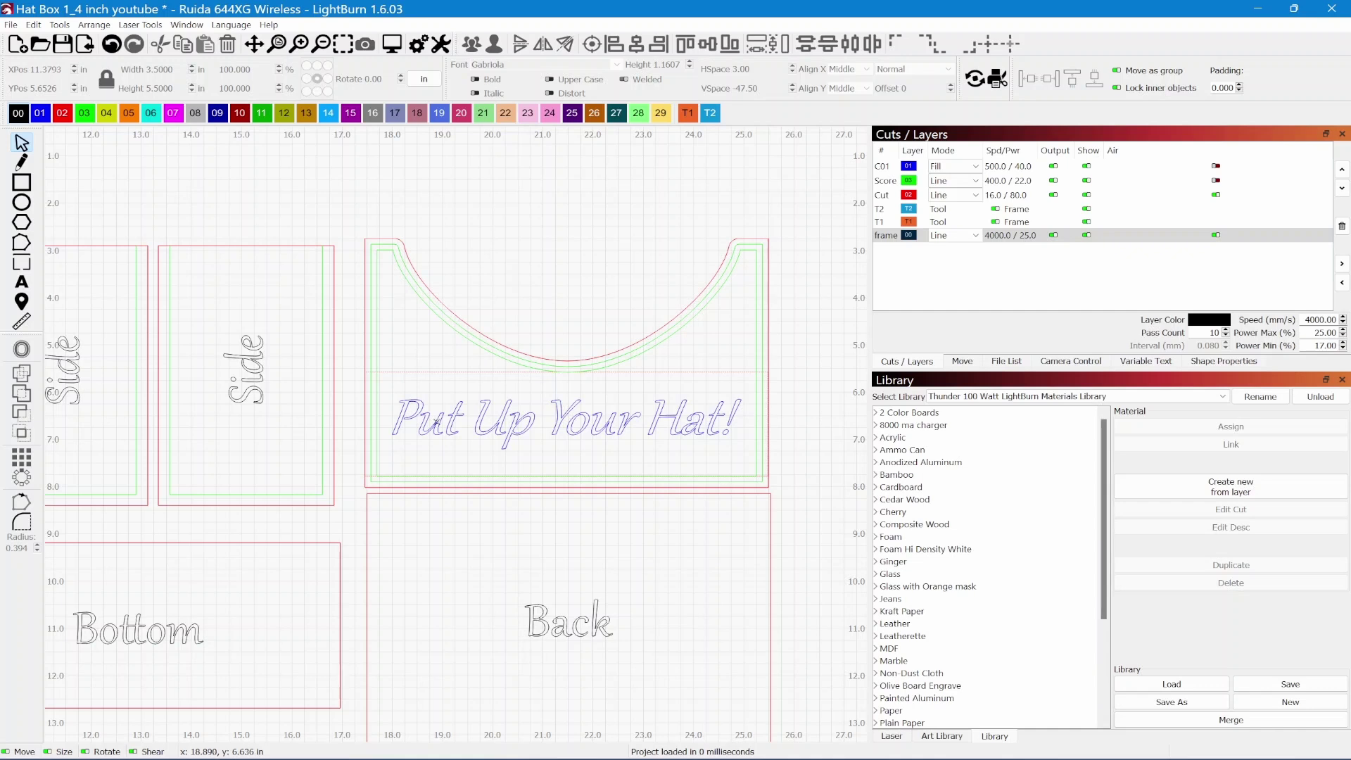
{"action": "left_click", "coordinate": [364, 329]}
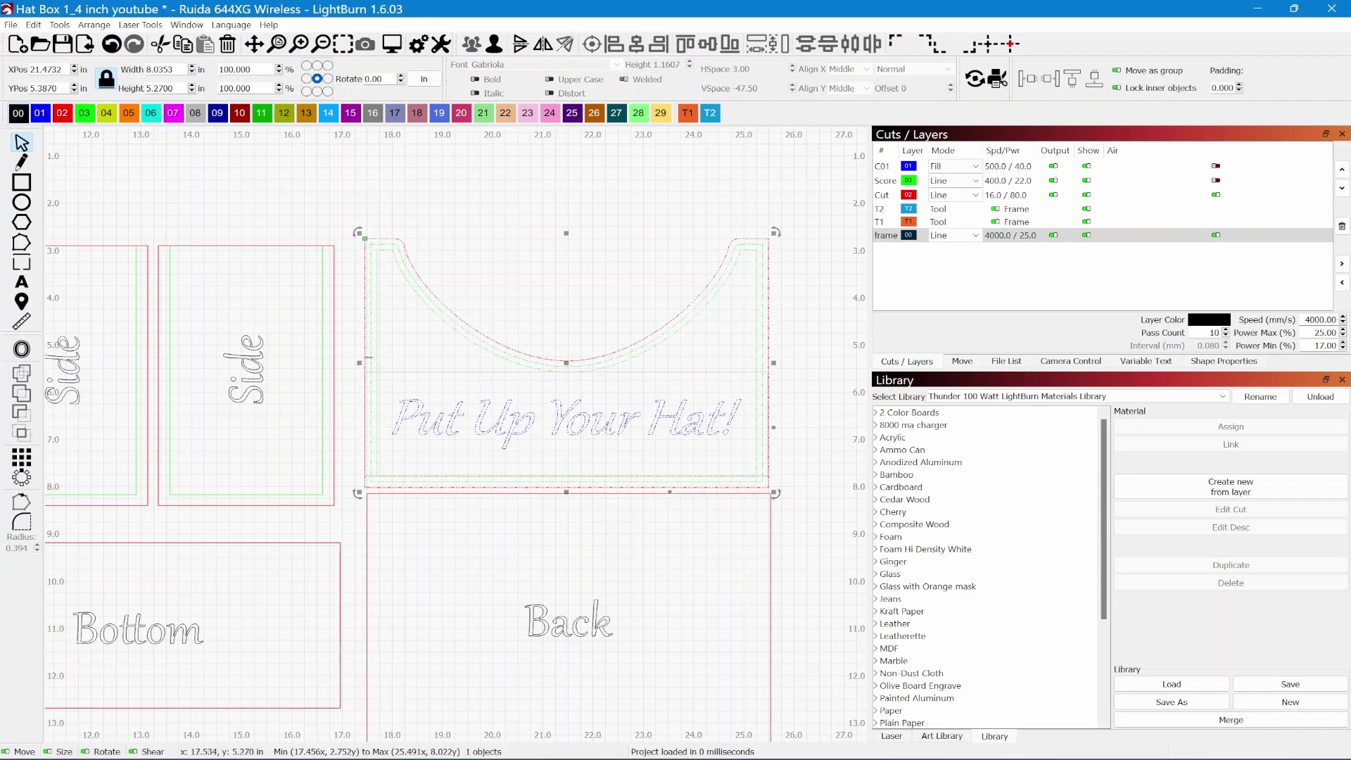
{"action": "left_click", "coordinate": [333, 314]}
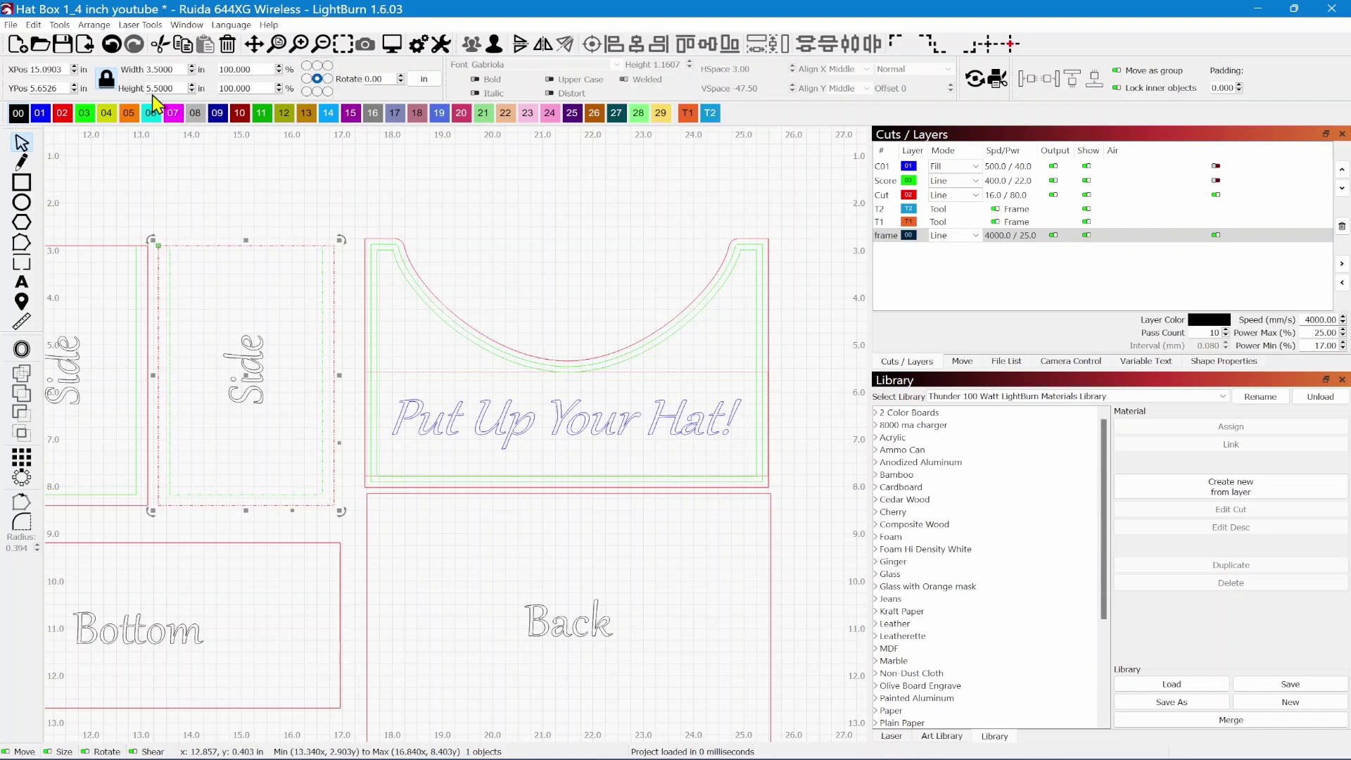
{"action": "left_click", "coordinate": [375, 238]}
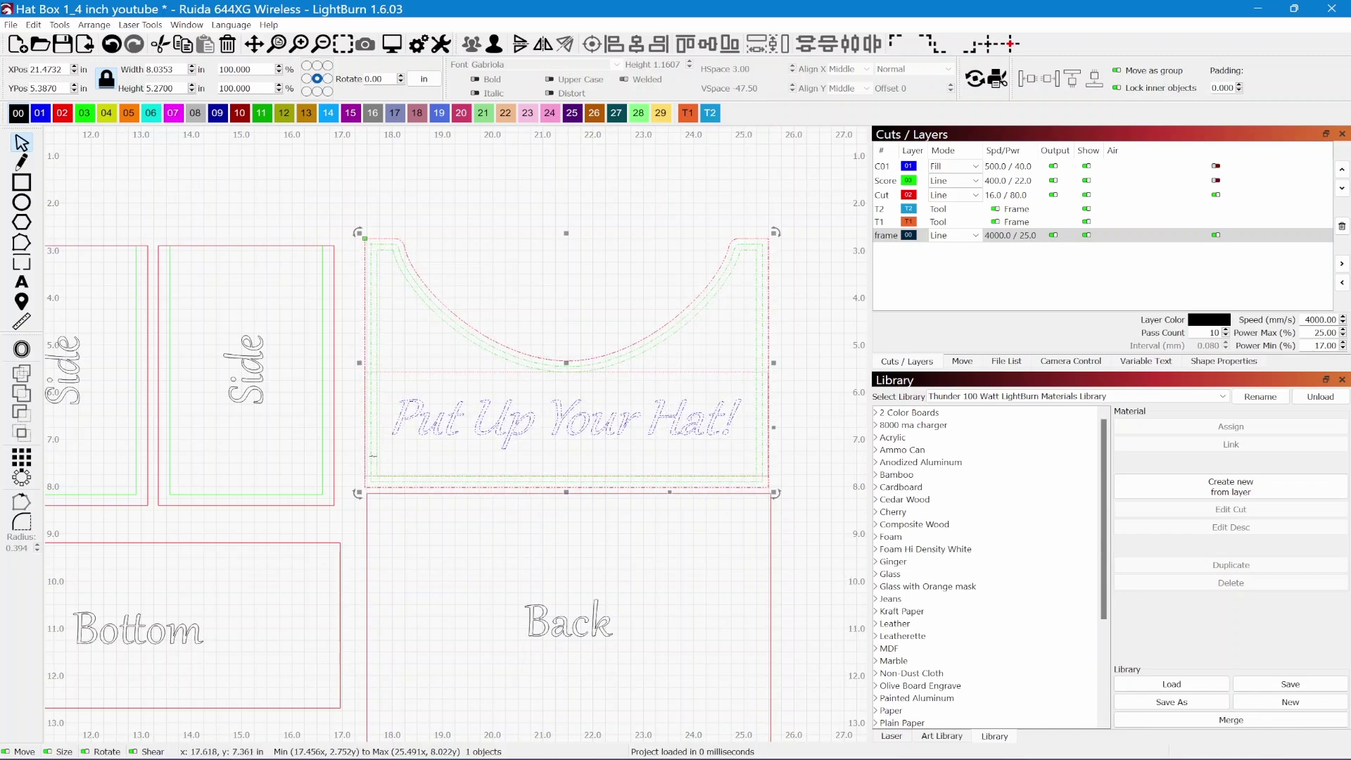
{"action": "scroll", "coordinate": [374, 454], "scroll_direction": "down", "scroll_amount": 2}
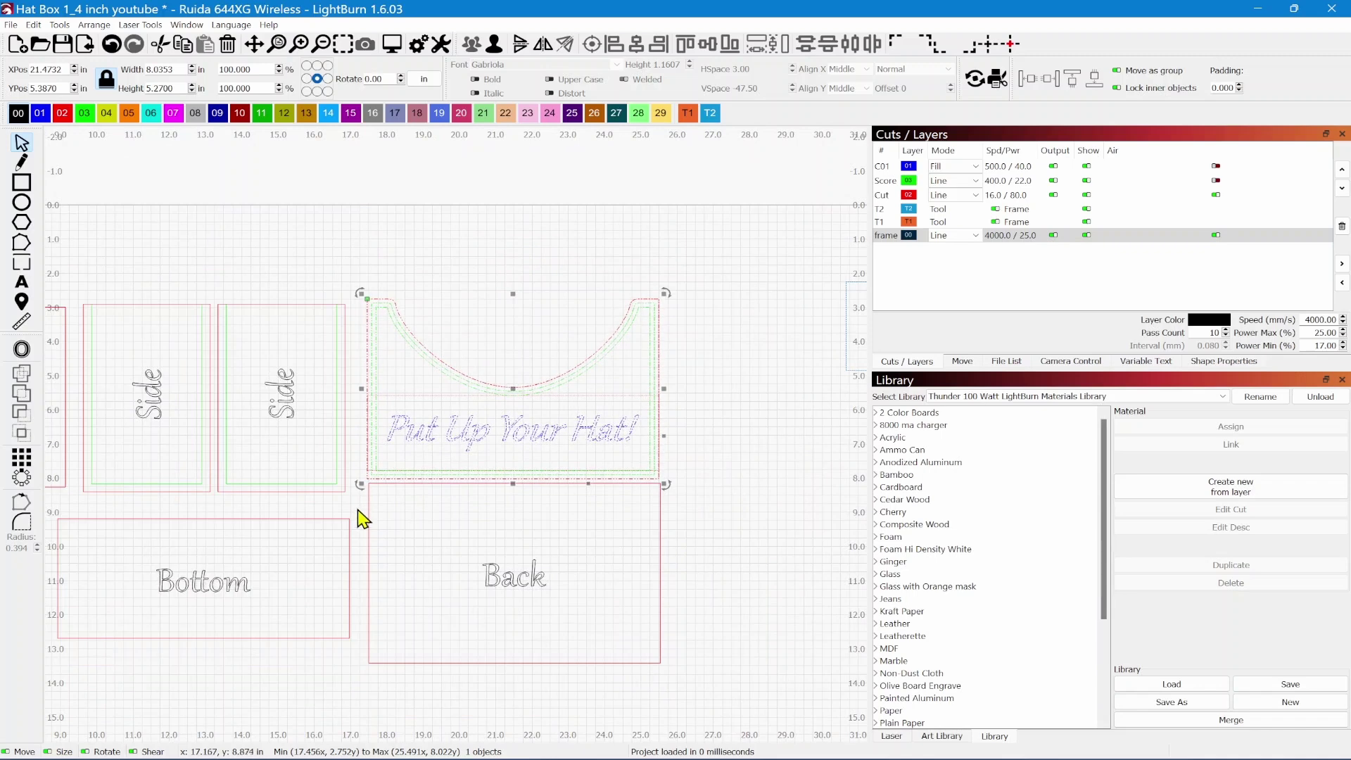
{"action": "scroll", "coordinate": [348, 493], "scroll_direction": "up", "scroll_amount": 1}
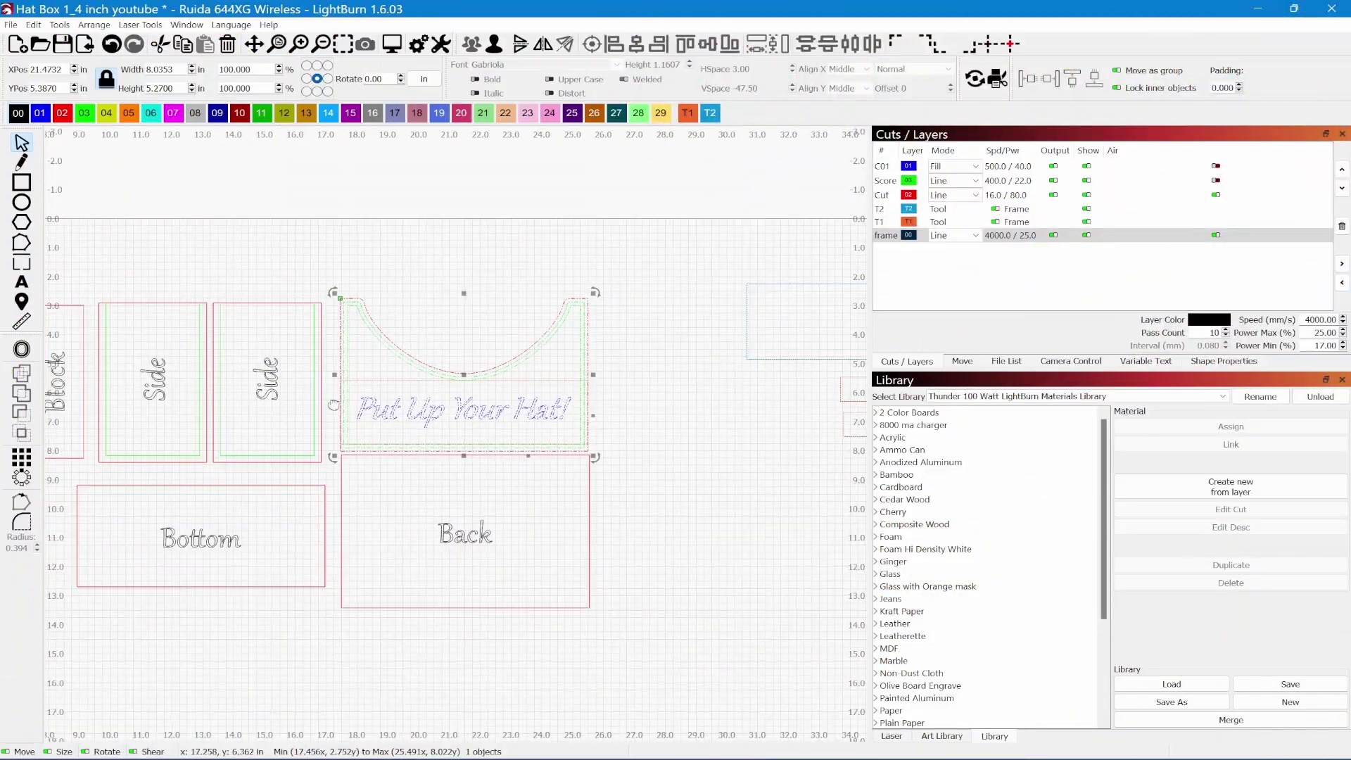
- Ungroup the two support blocks so each can be selected on its own
{"action": "scroll", "coordinate": [451, 445], "scroll_direction": "down", "scroll_amount": 3}
{"action": "scroll", "coordinate": [450, 445], "scroll_direction": "down", "scroll_amount": 1}
{"action": "scroll", "coordinate": [394, 431], "scroll_direction": "up", "scroll_amount": 1}
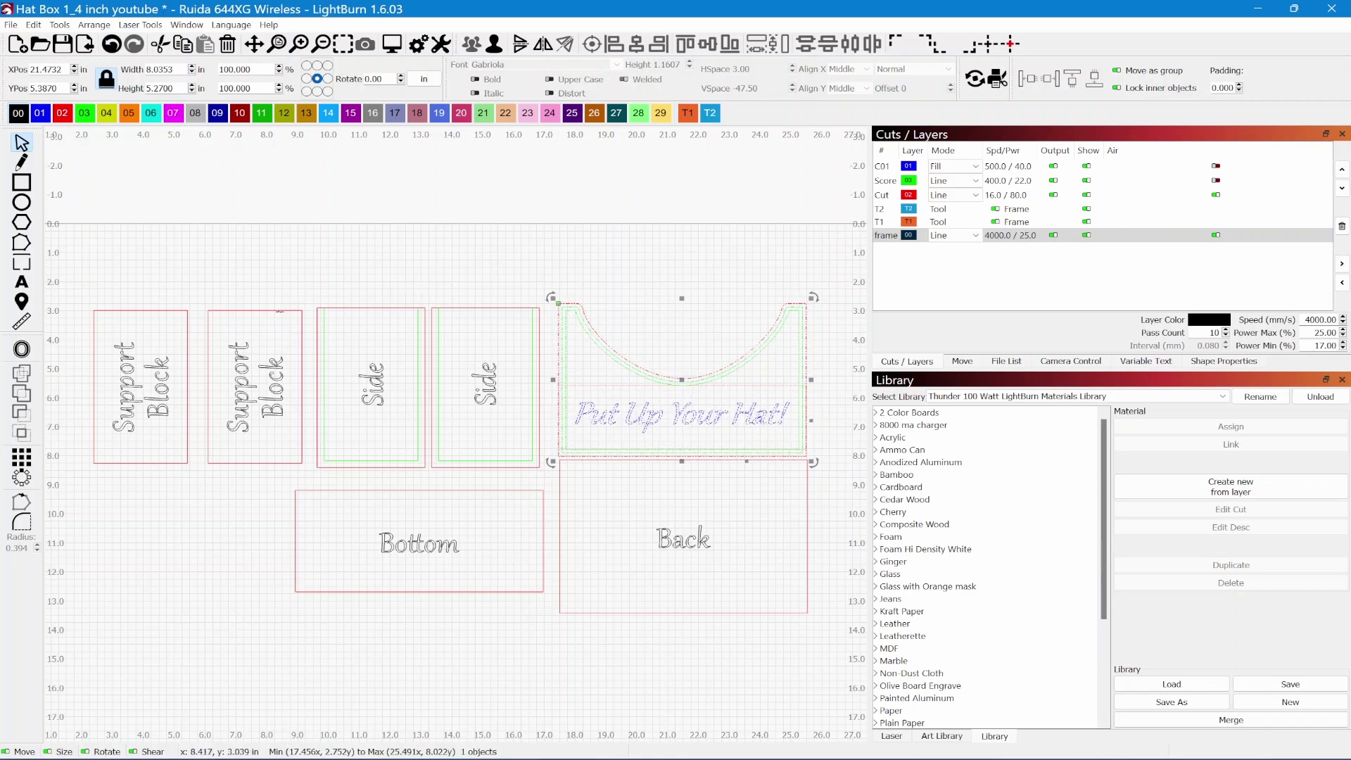
{"action": "left_click", "coordinate": [254, 352]}
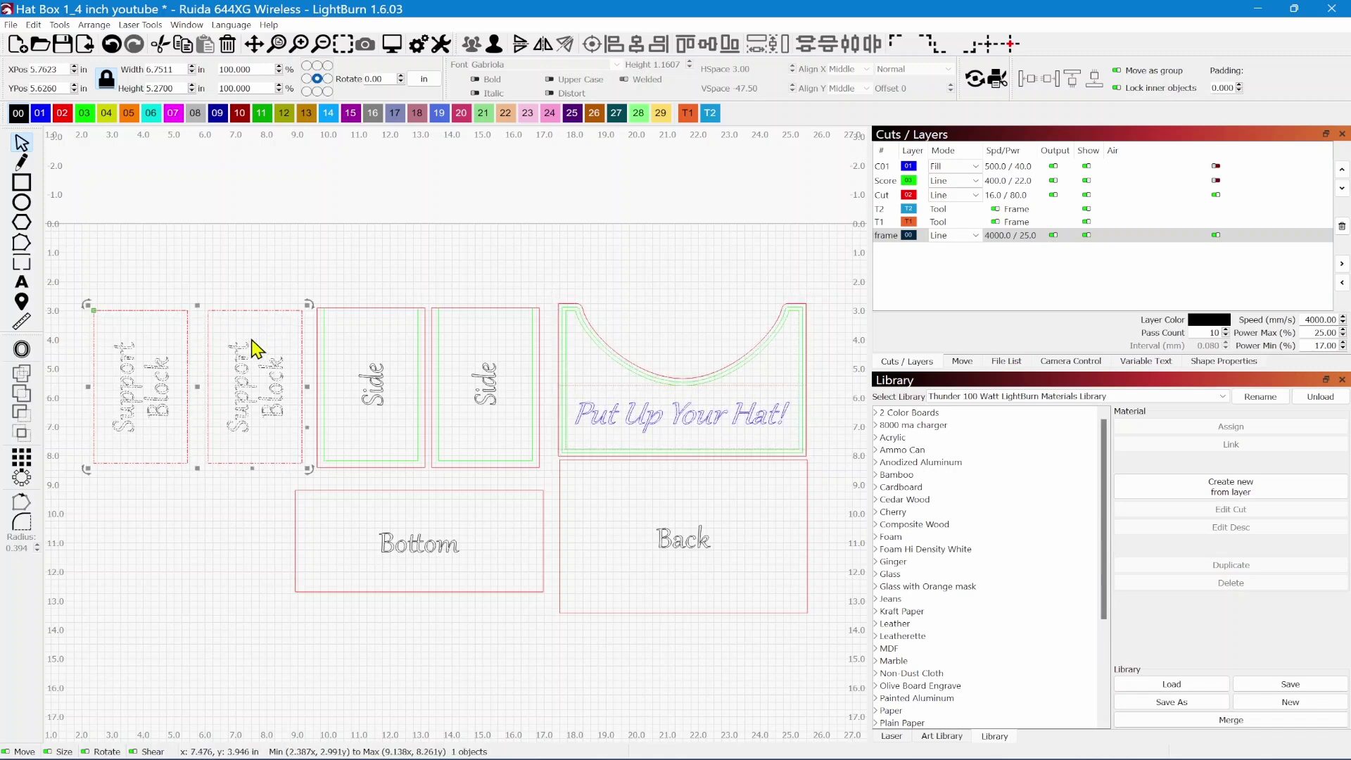
{"action": "left_click", "coordinate": [494, 46]}
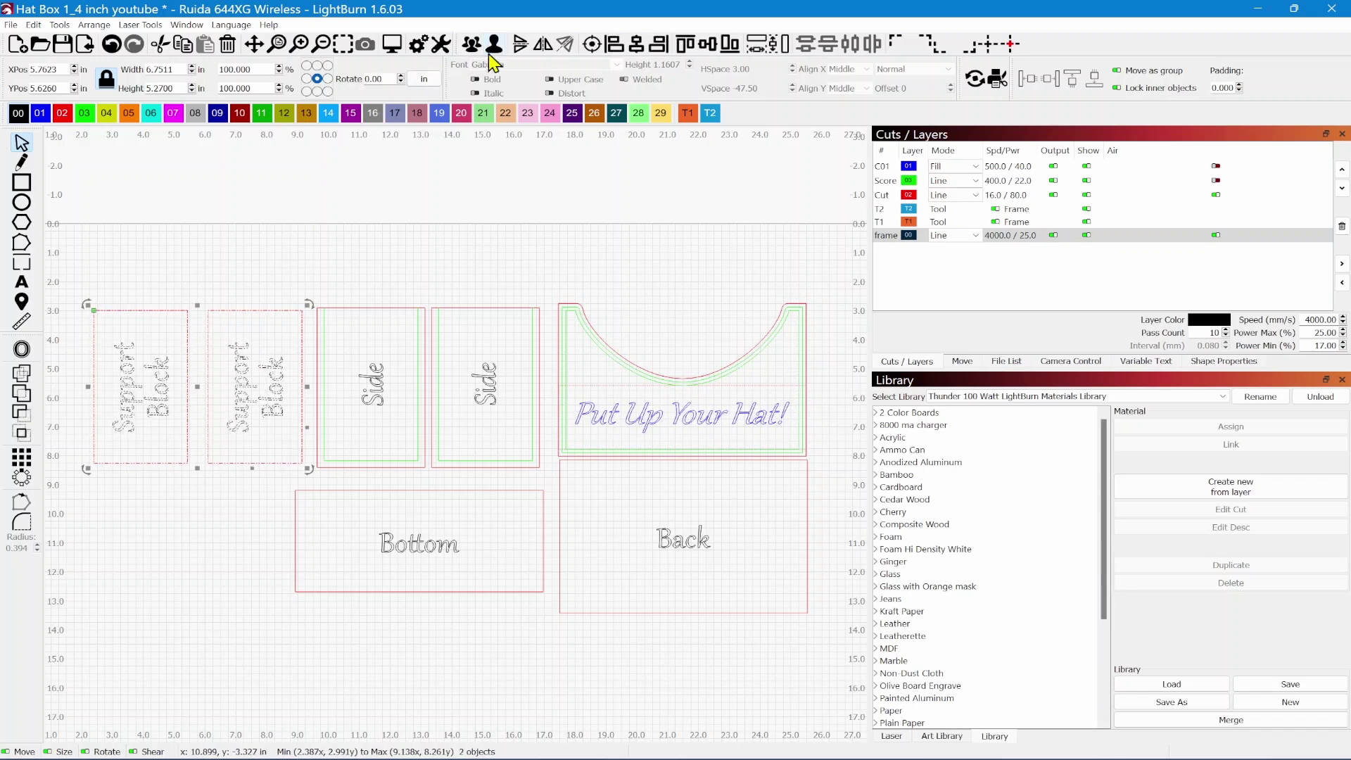
{"action": "left_click", "coordinate": [365, 234]}
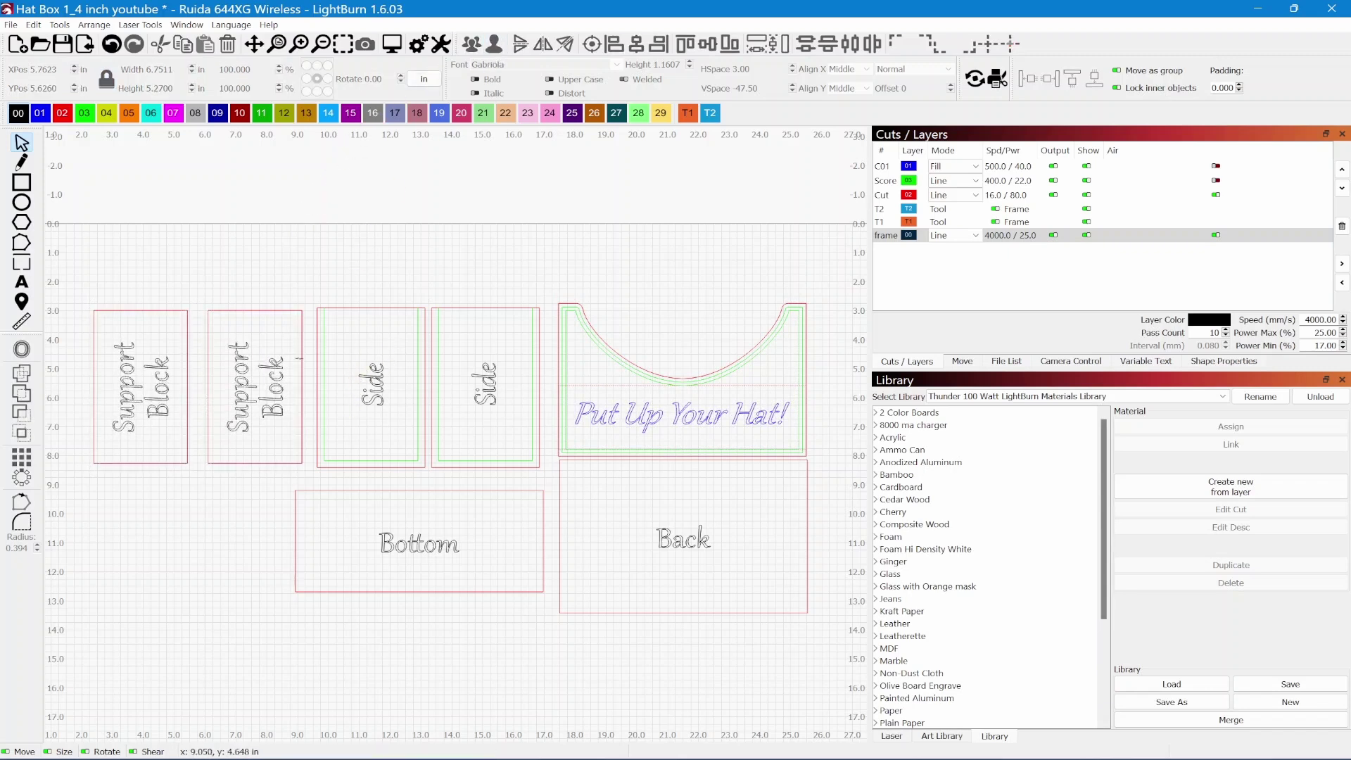
- Test-fit the support block nearest the side panels within the adjacent side panel's score lines, and return it beside the other block
{"action": "left_click", "coordinate": [237, 309]}
{"action": "left_click_drag", "start_coordinate": [262, 396], "coordinate": [370, 384]}
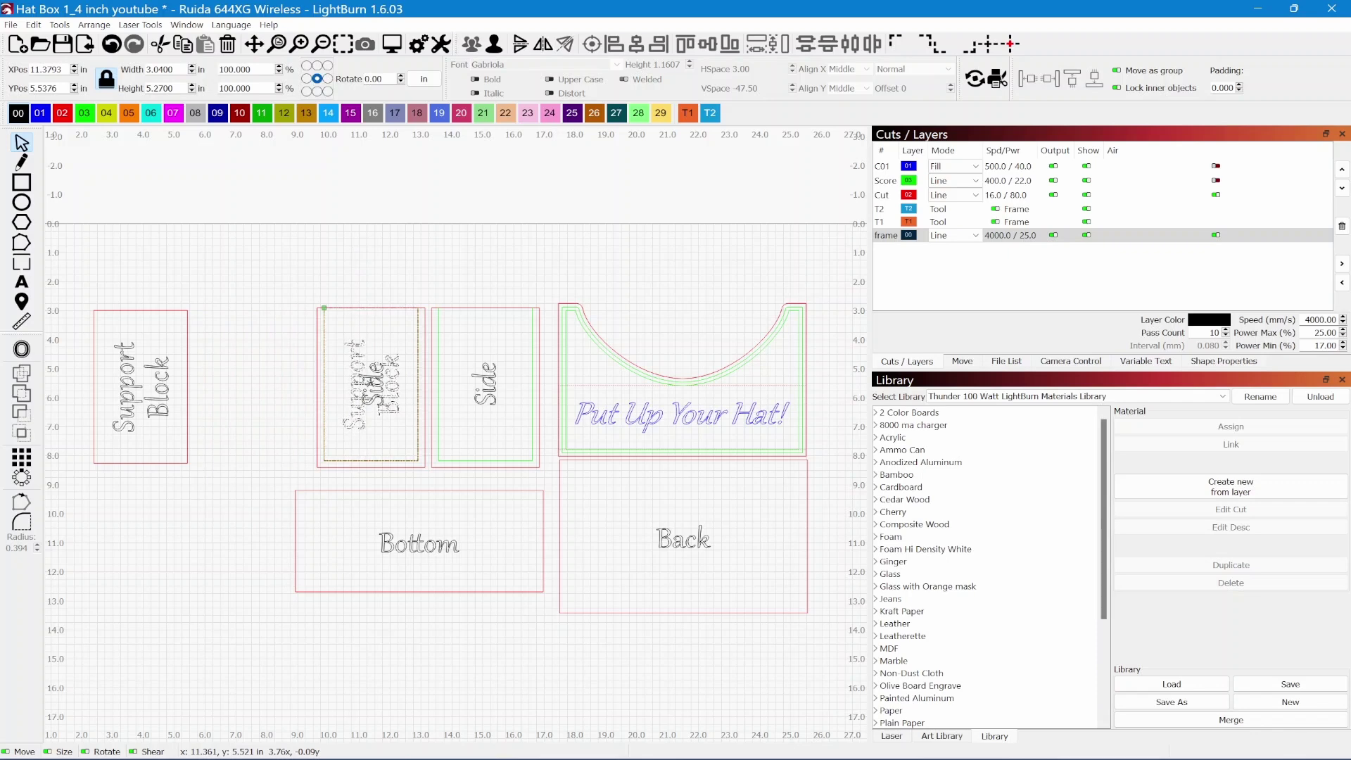
{"action": "mouse_move", "coordinate": [370, 385]}
{"action": "left_mouse_down"}
{"action": "mouse_move", "coordinate": [254, 392]}
{"action": "mouse_move", "coordinate": [373, 387]}
{"action": "left_mouse_up"}
{"action": "left_click_drag", "start_coordinate": [368, 395], "coordinate": [255, 394]}
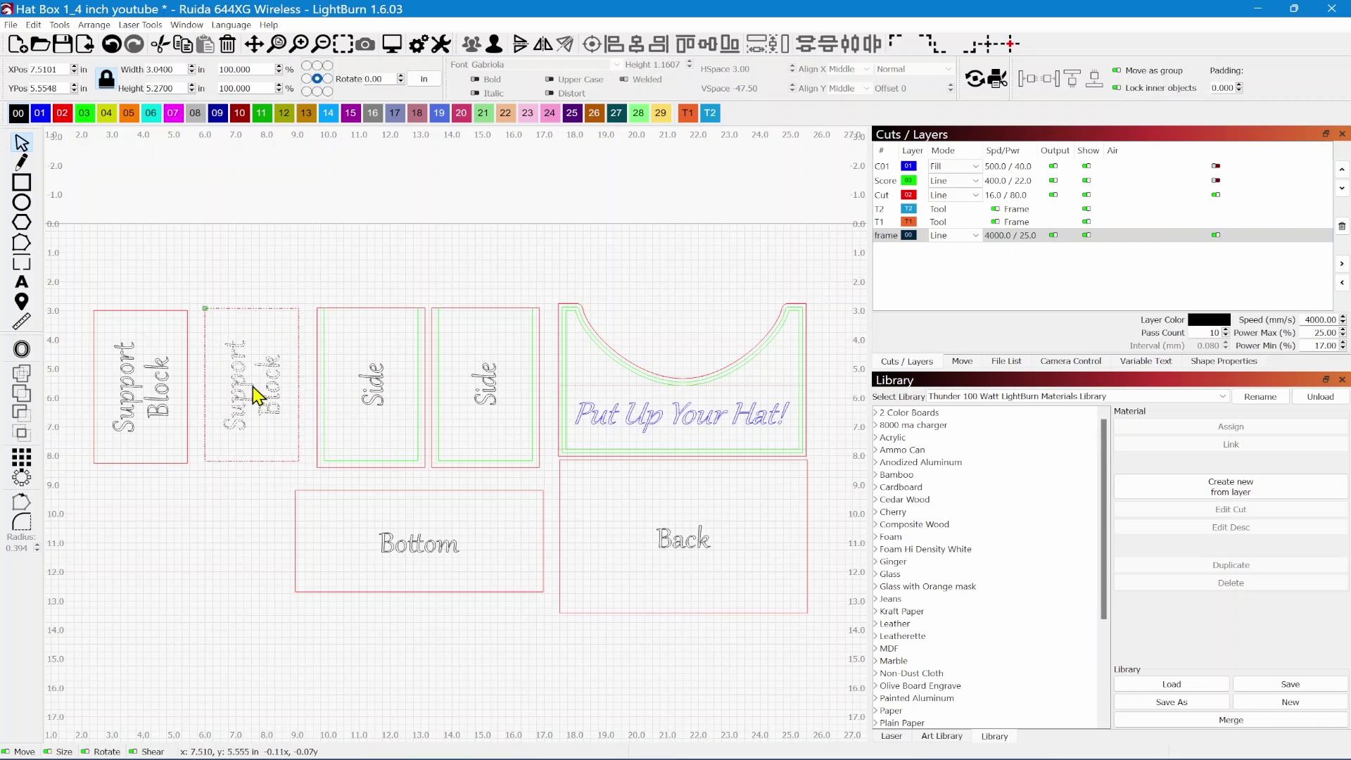
{"action": "left_click", "coordinate": [245, 521]}
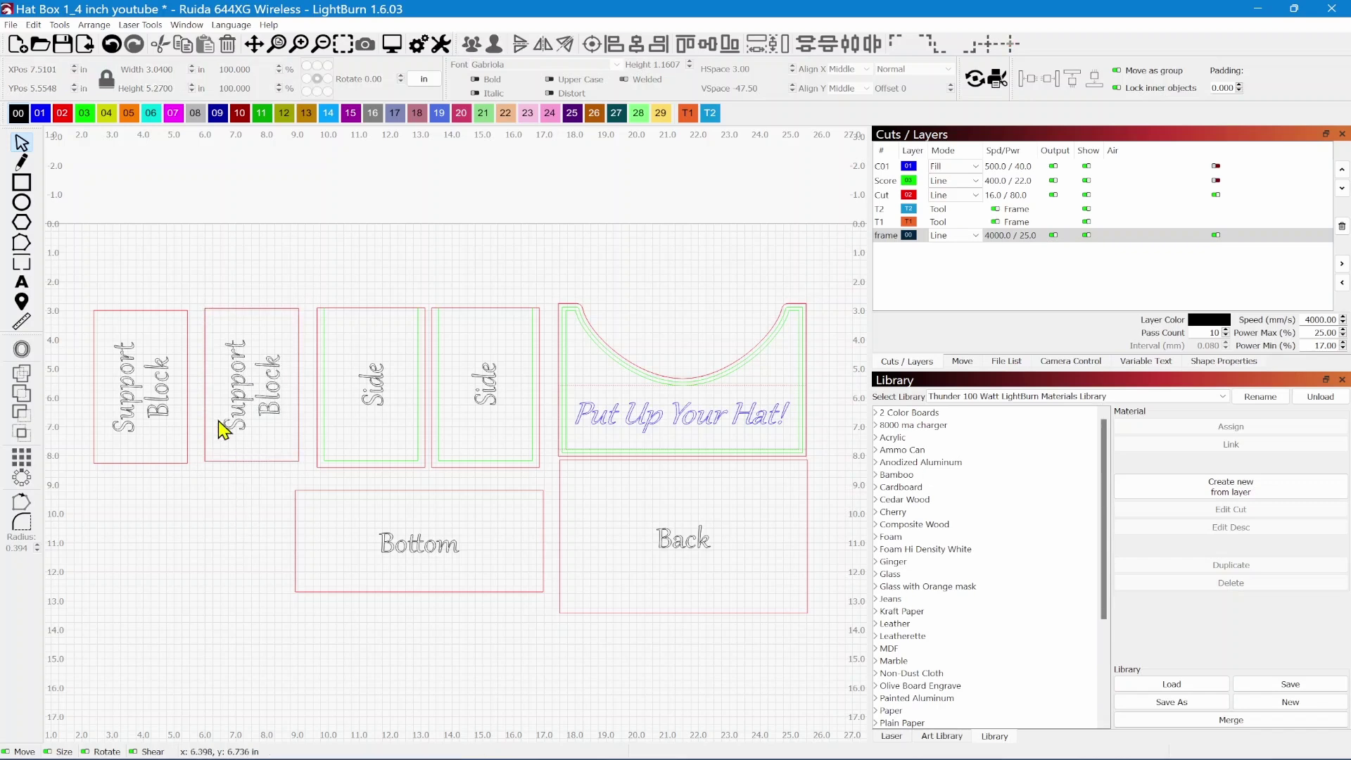
- Check the sizes of both support blocks and the adjacent side panel, and examine that panel's spacing between score lines and cut outline
{"action": "left_click", "coordinate": [168, 308]}
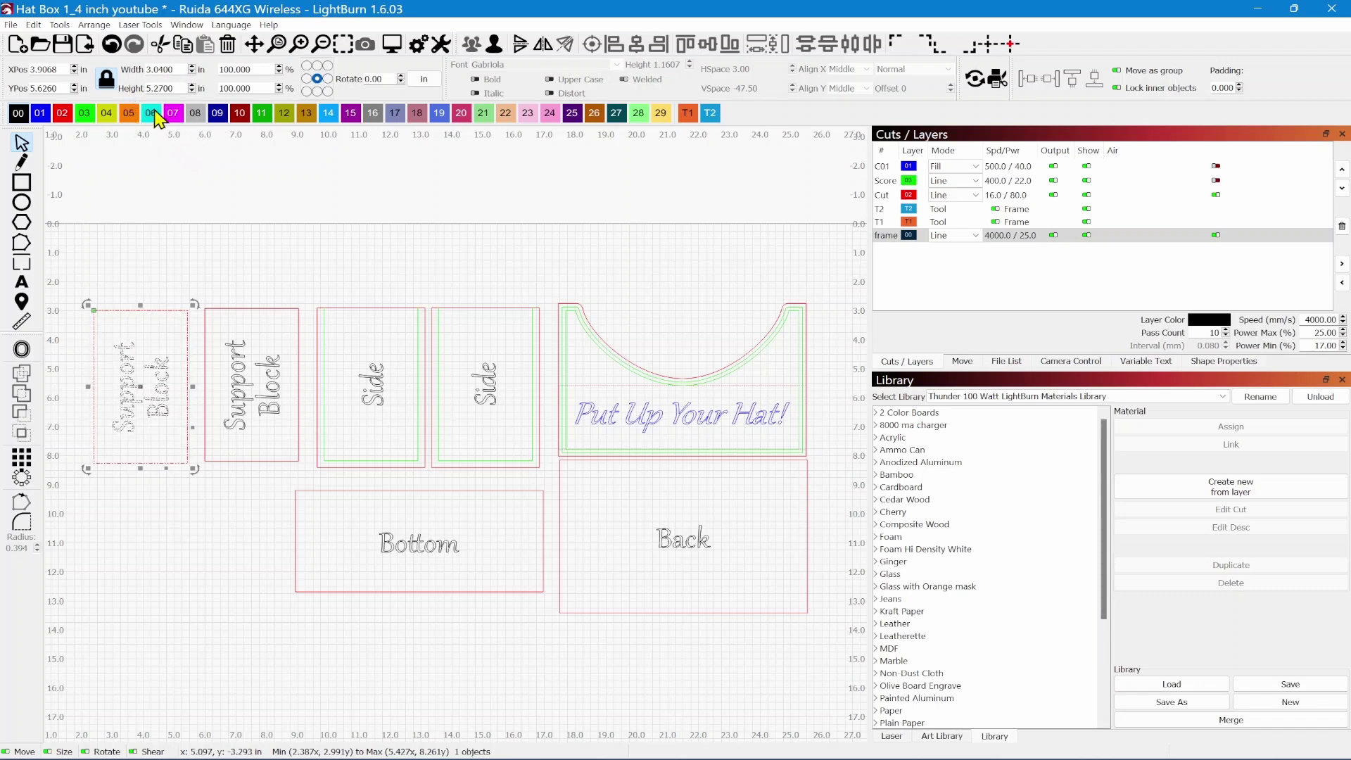
{"action": "left_click", "coordinate": [205, 309]}
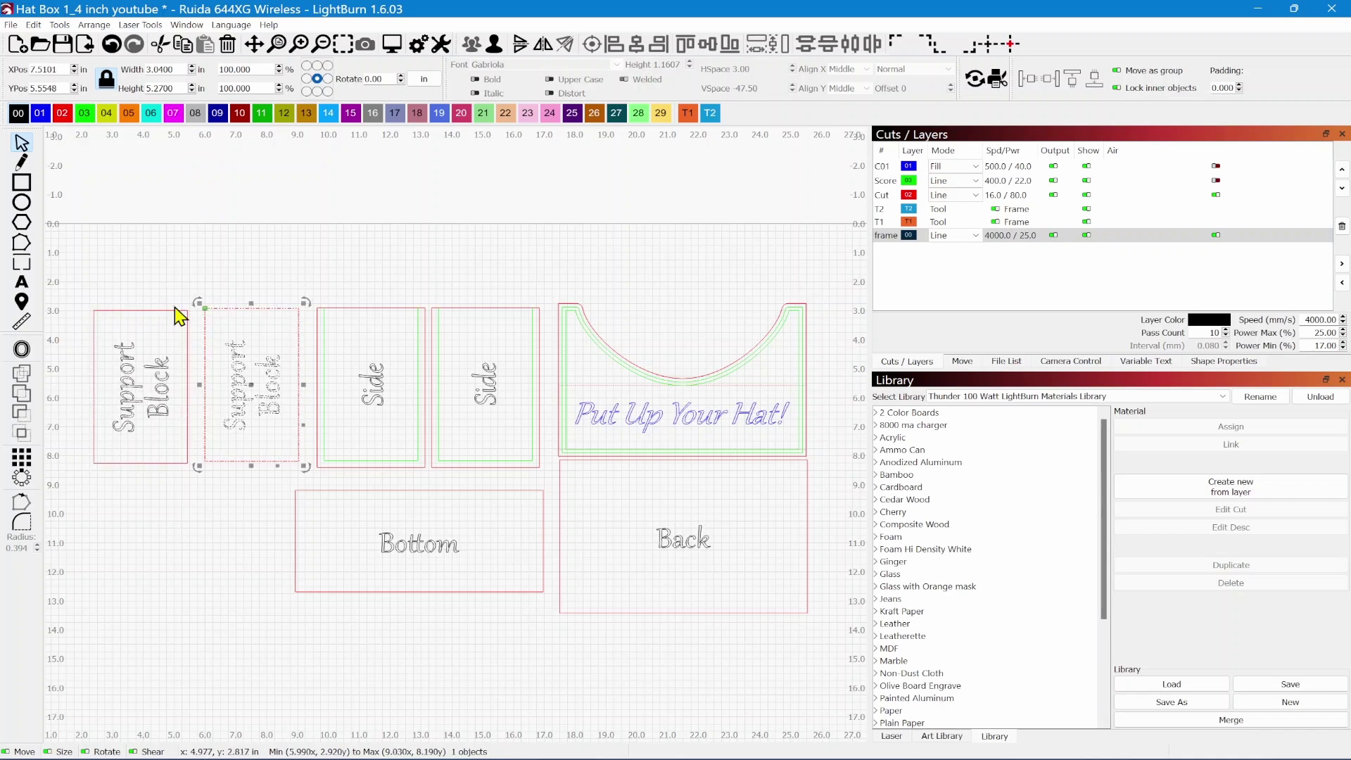
{"action": "left_click", "coordinate": [186, 330]}
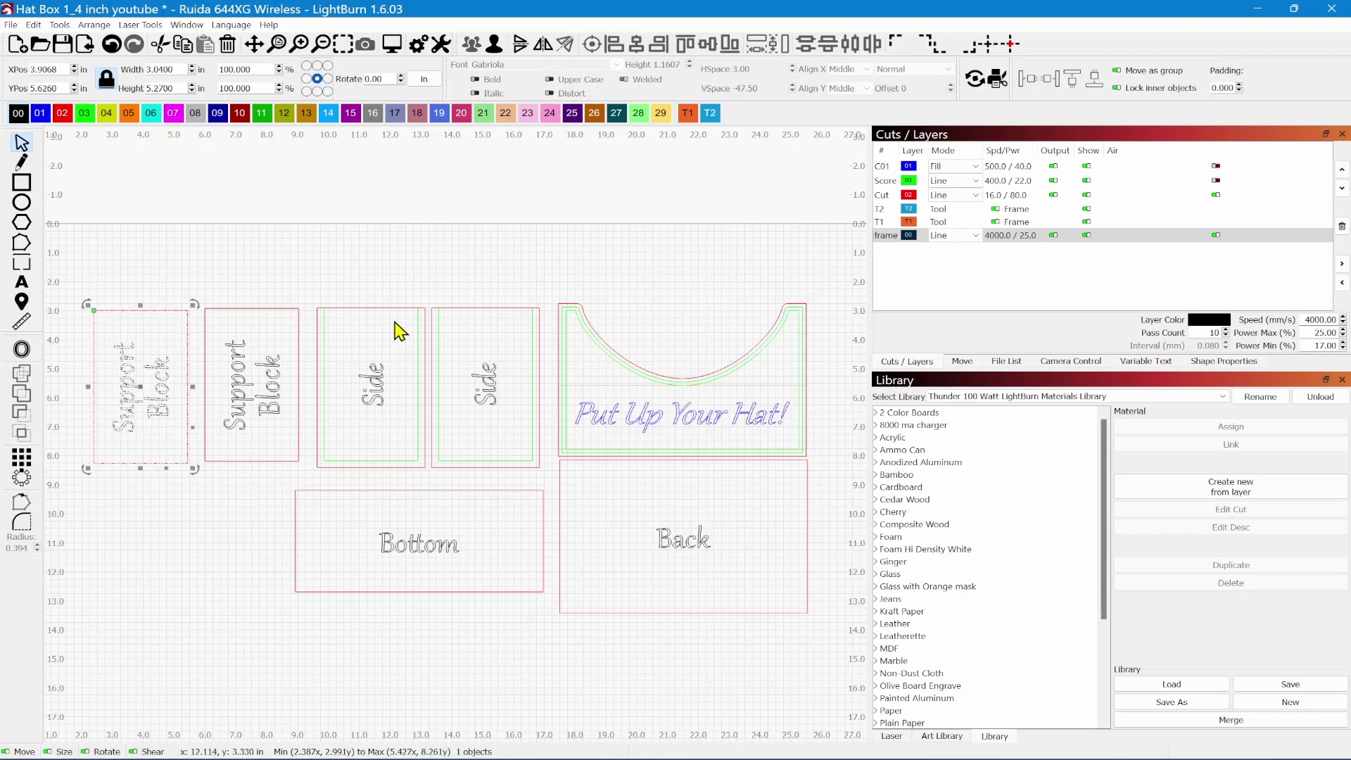
{"action": "left_click", "coordinate": [374, 306]}
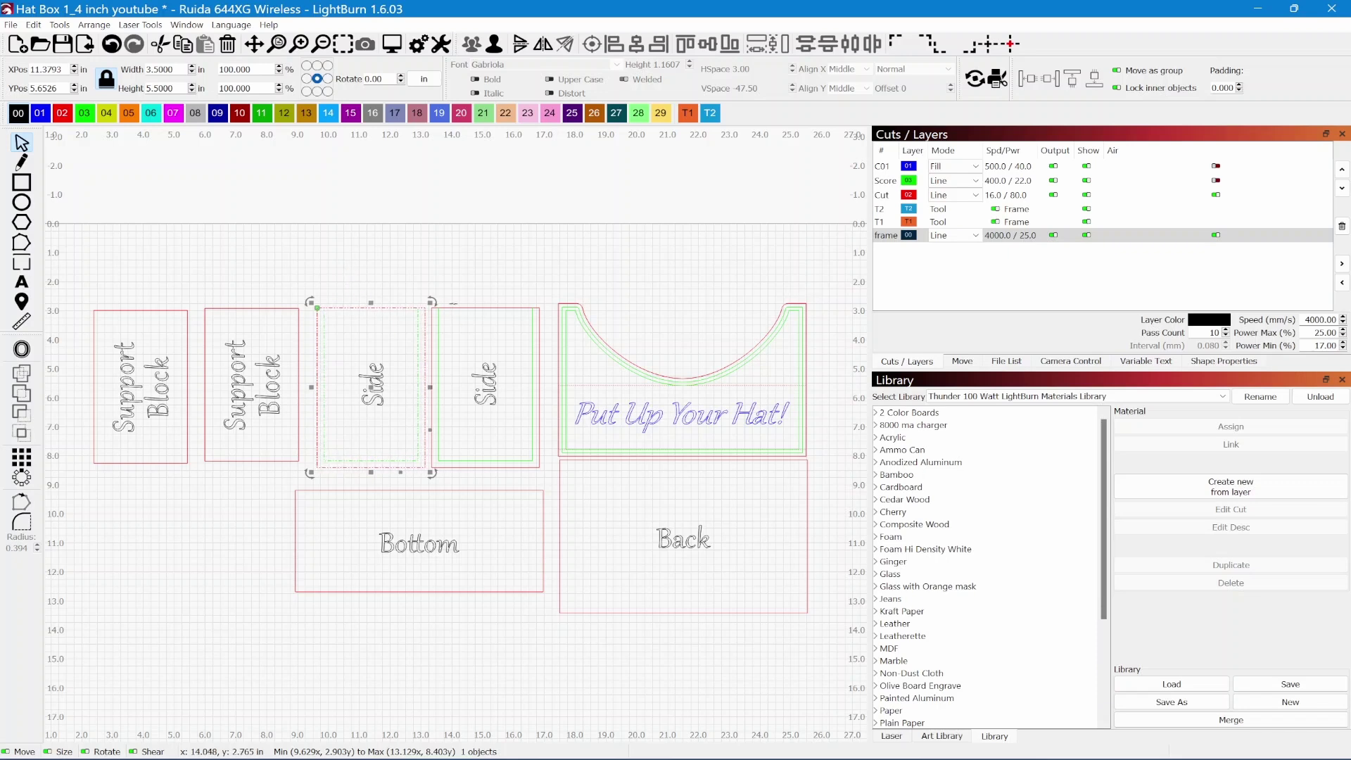
{"action": "left_click", "coordinate": [284, 484]}
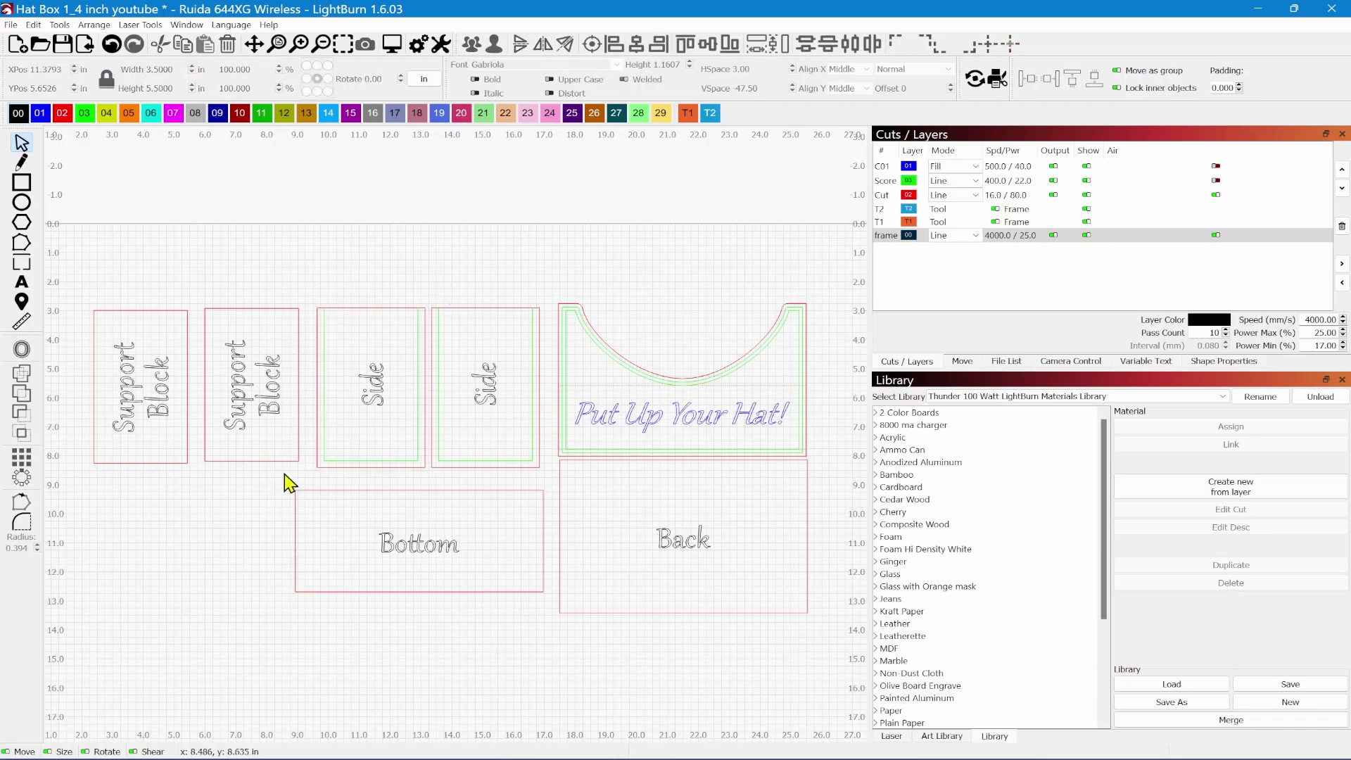
{"action": "scroll", "coordinate": [310, 441], "scroll_direction": "up", "scroll_amount": 2}
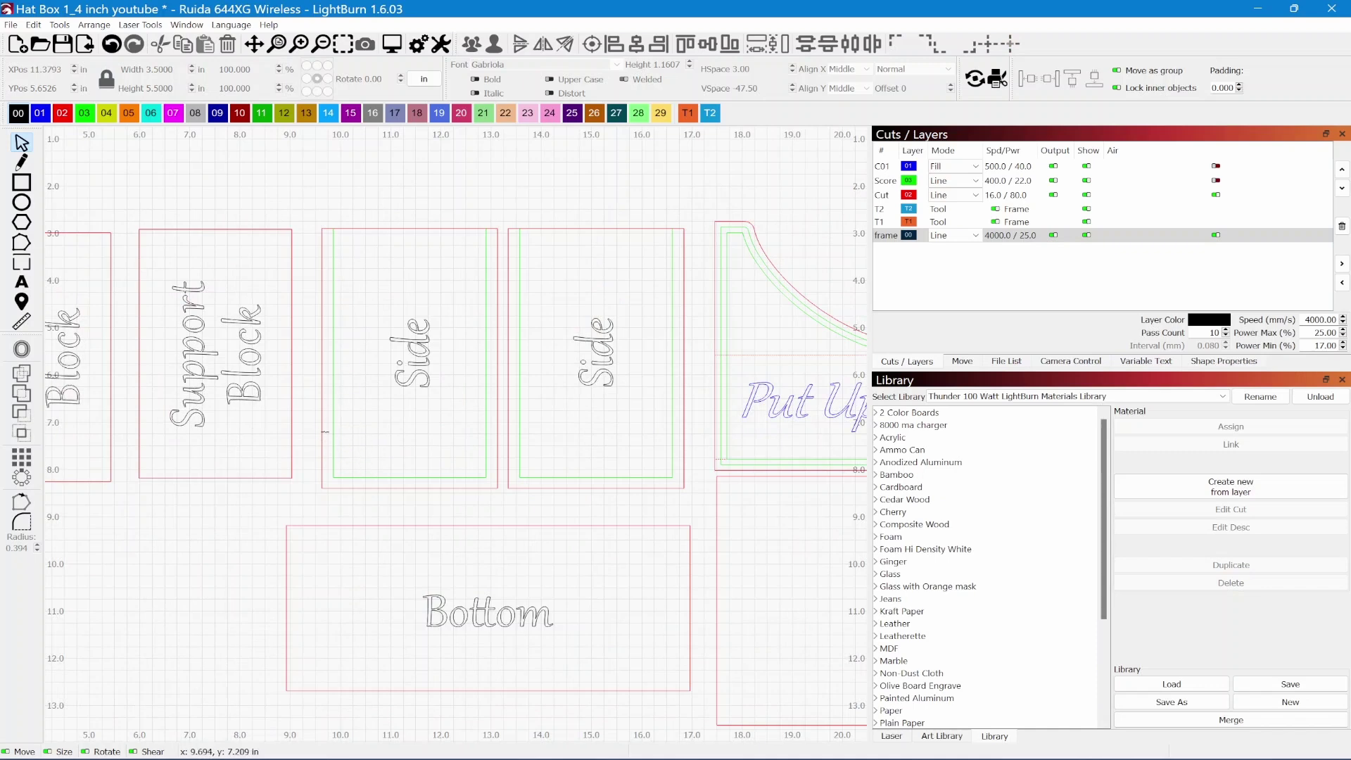
{"action": "scroll", "coordinate": [324, 431], "scroll_direction": "up", "scroll_amount": 4}
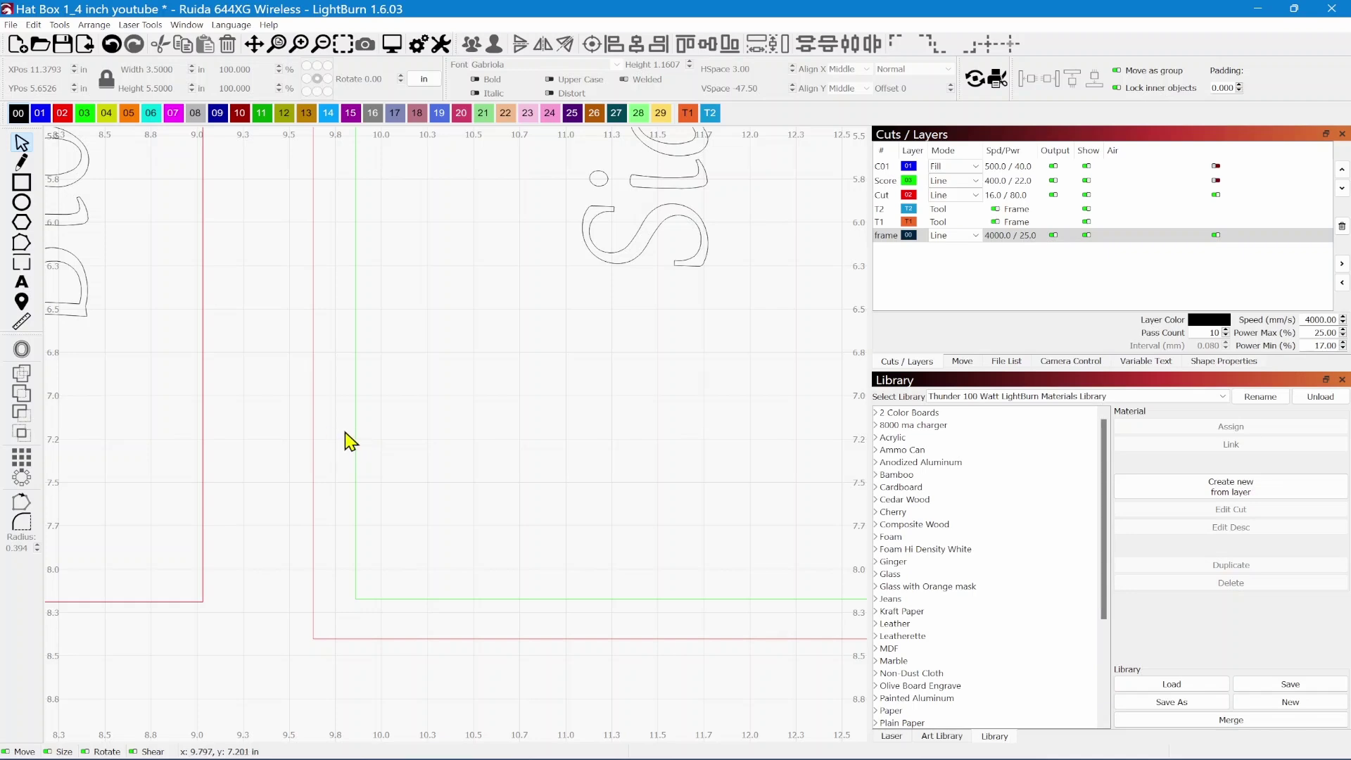
{"action": "scroll", "coordinate": [416, 490], "scroll_direction": "down", "scroll_amount": 3}
{"action": "scroll", "coordinate": [419, 484], "scroll_direction": "down", "scroll_amount": 3}
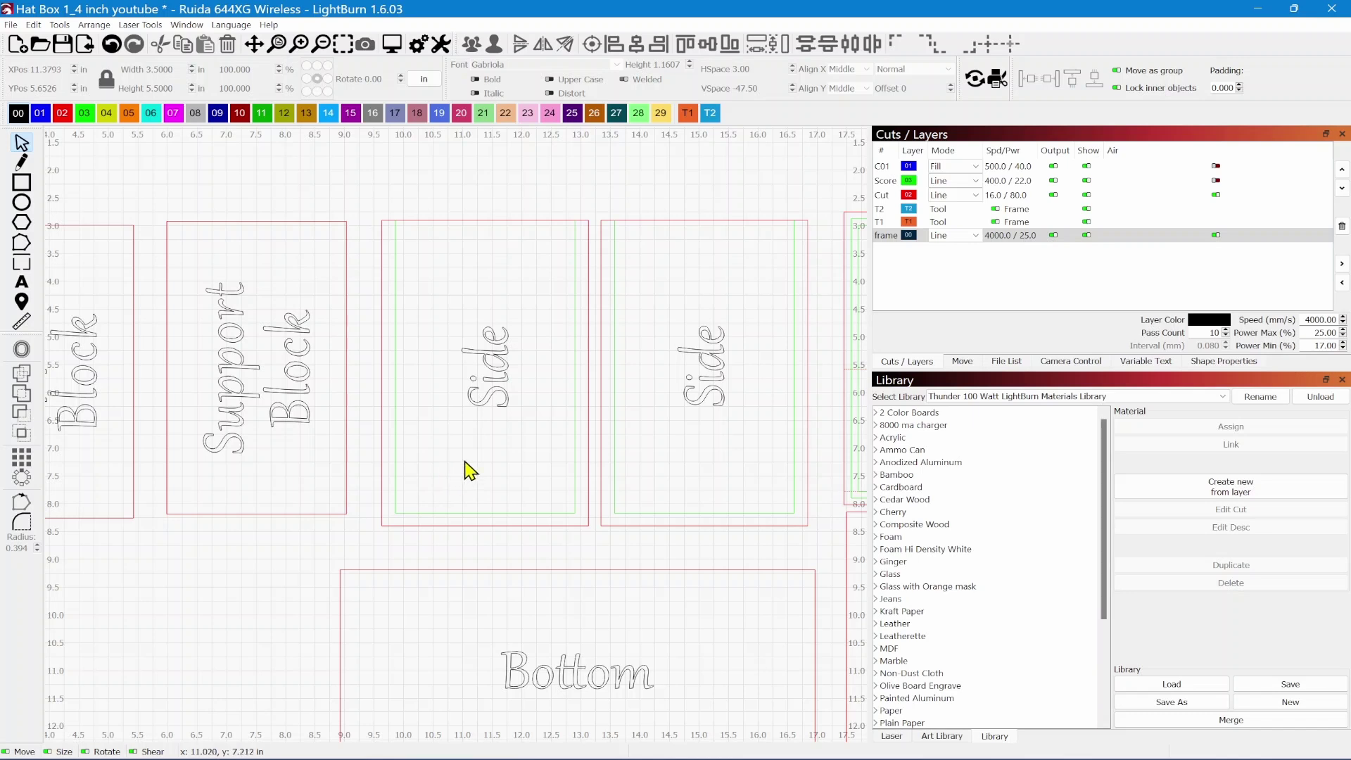
{"action": "scroll", "coordinate": [470, 484], "scroll_direction": "down", "scroll_amount": 2}
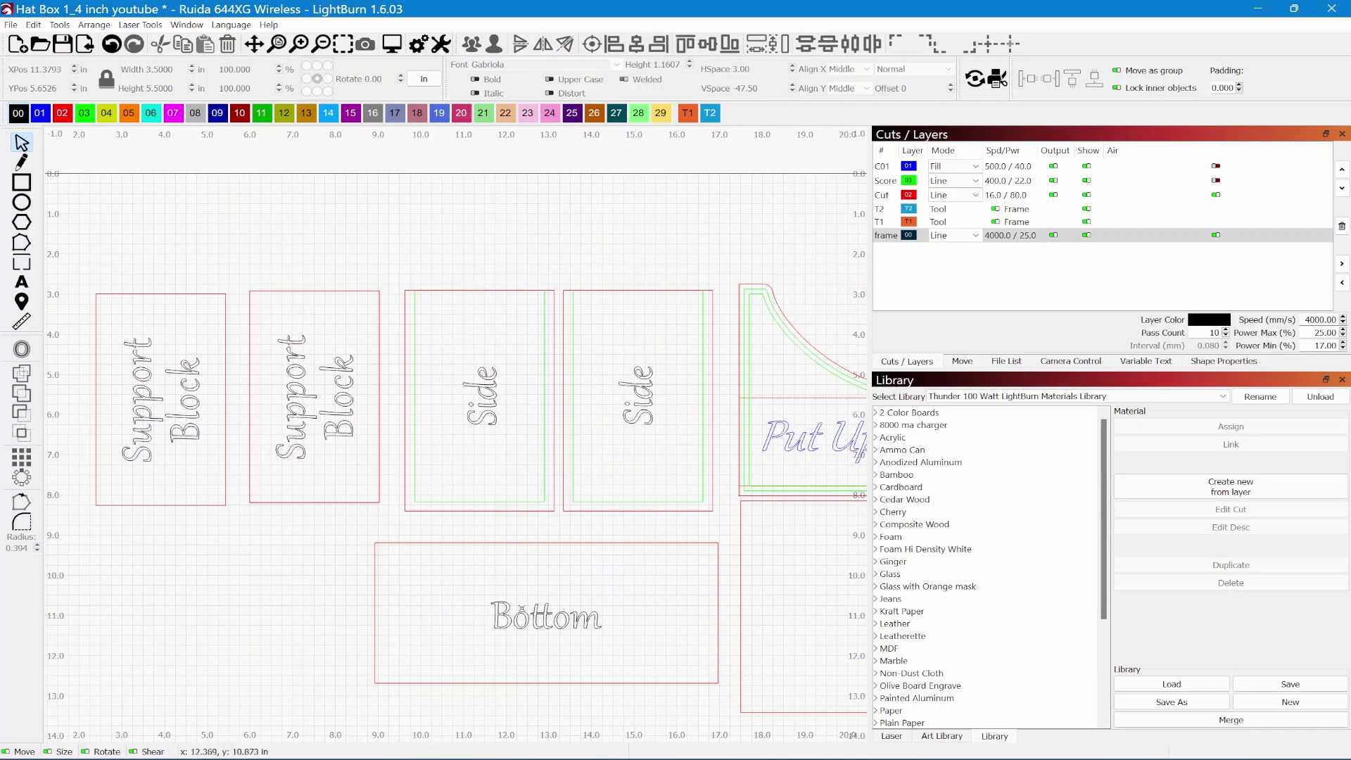
- Compare the widths and heights of the bottom, back and front panels of the hat box
{"action": "left_click", "coordinate": [482, 541]}
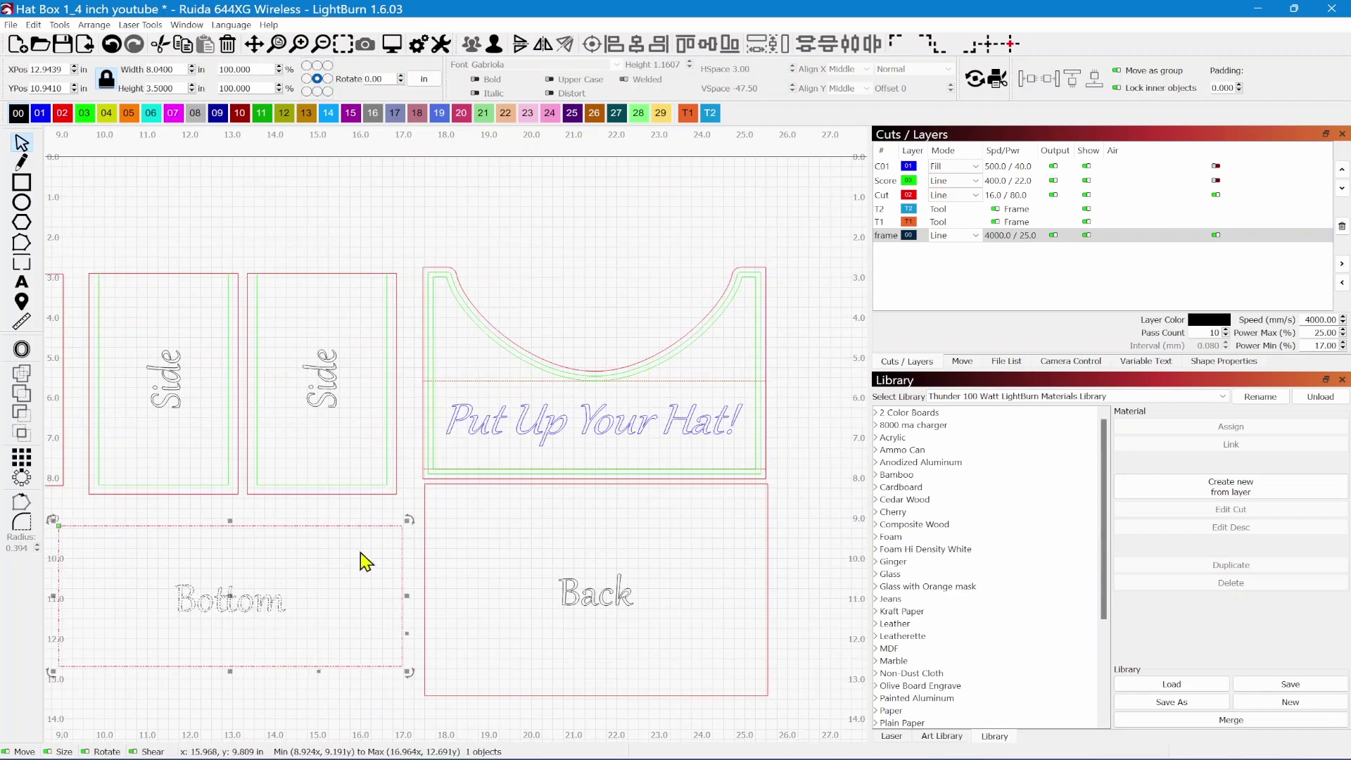
{"action": "left_click", "coordinate": [423, 521]}
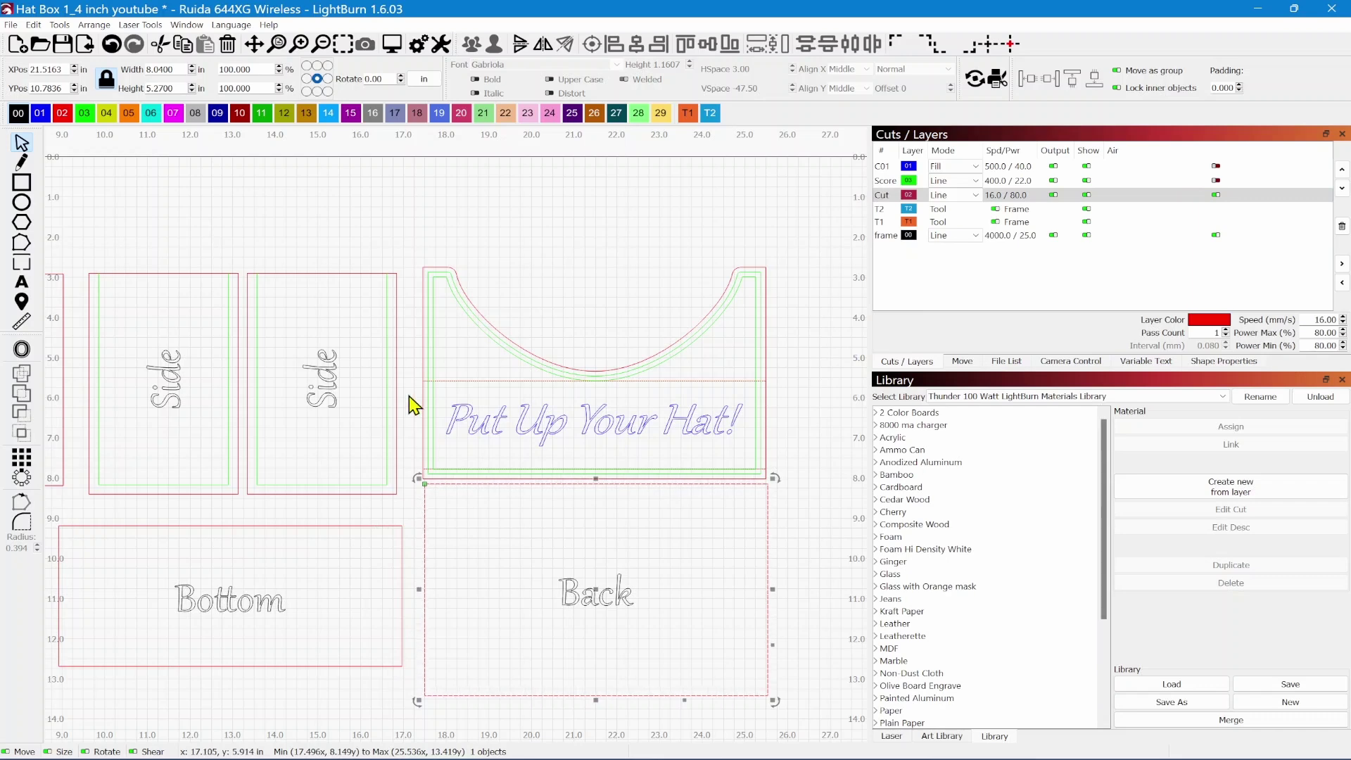
{"action": "left_click", "coordinate": [421, 360]}
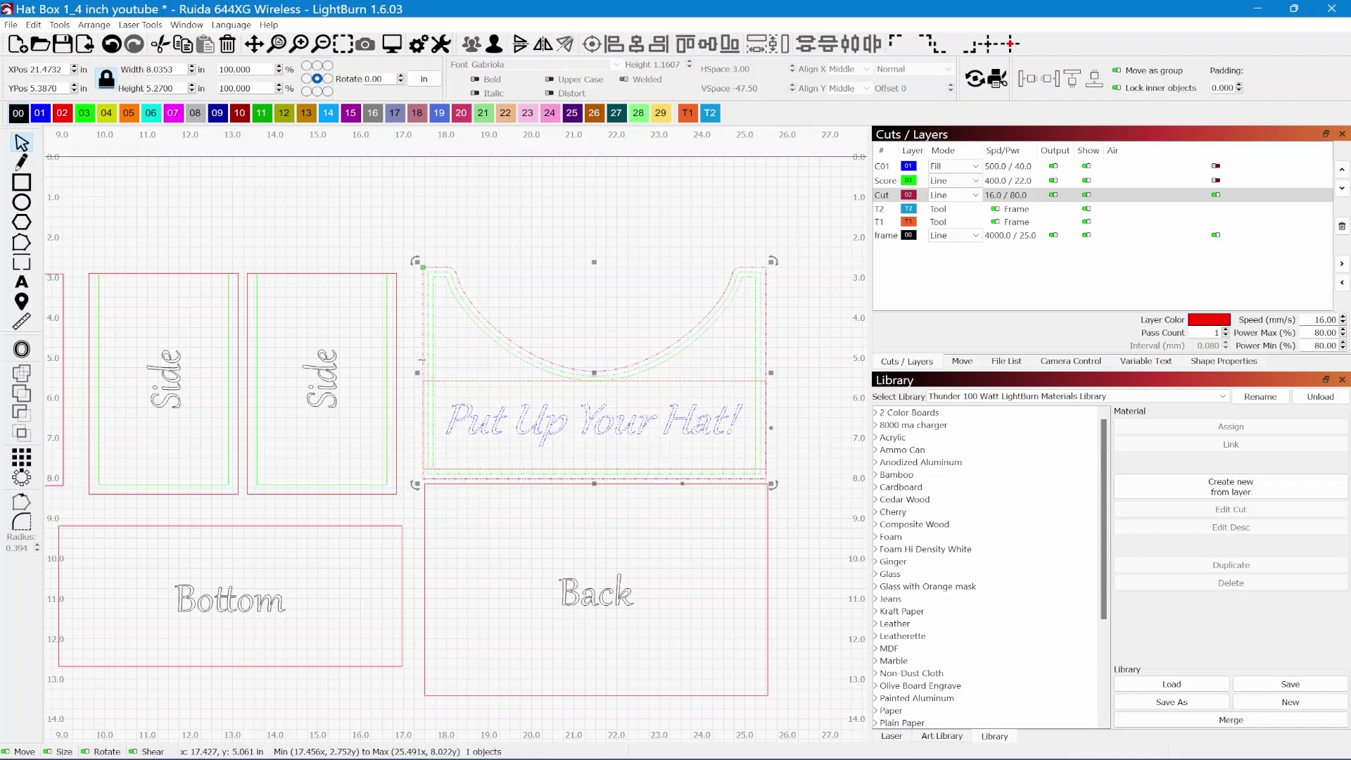
{"action": "scroll", "coordinate": [484, 641], "scroll_direction": "down", "scroll_amount": 2}
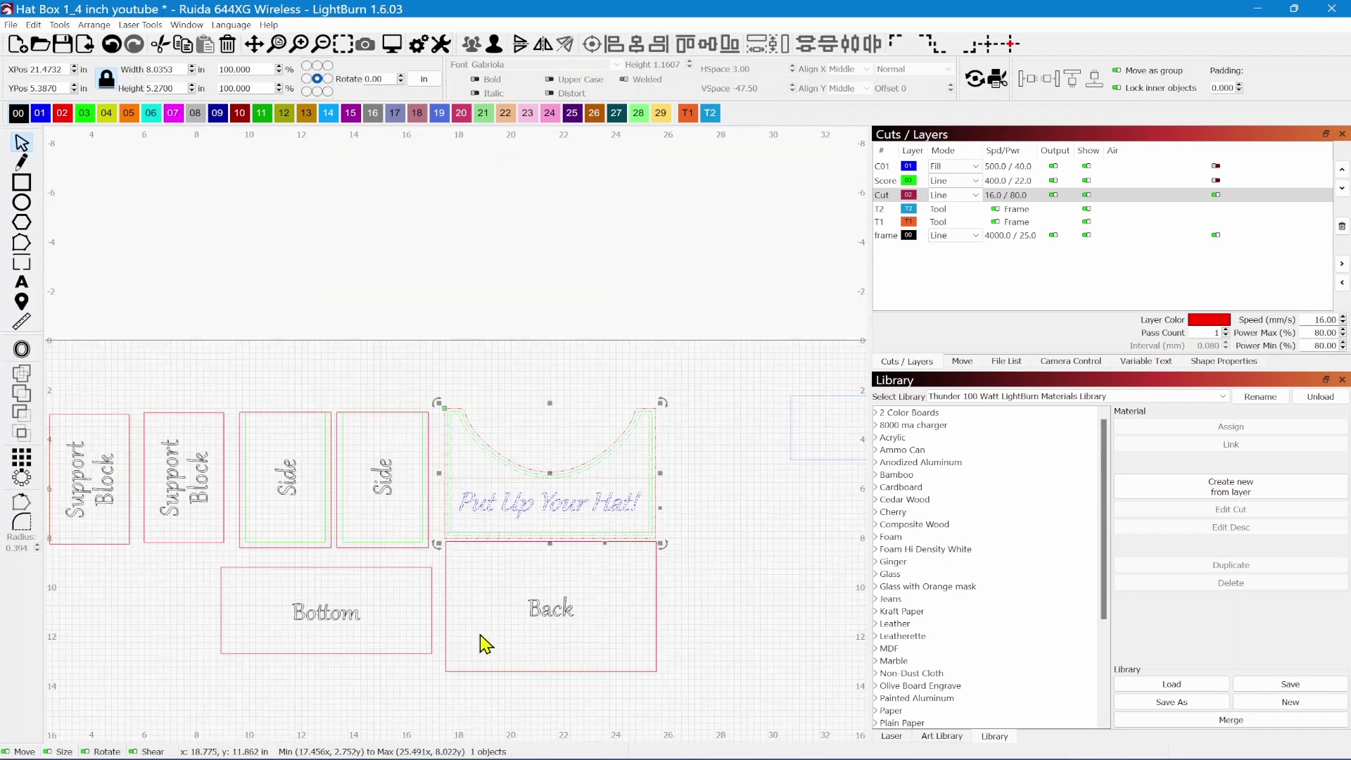
{"action": "scroll", "coordinate": [484, 641], "scroll_direction": "up", "scroll_amount": 1}
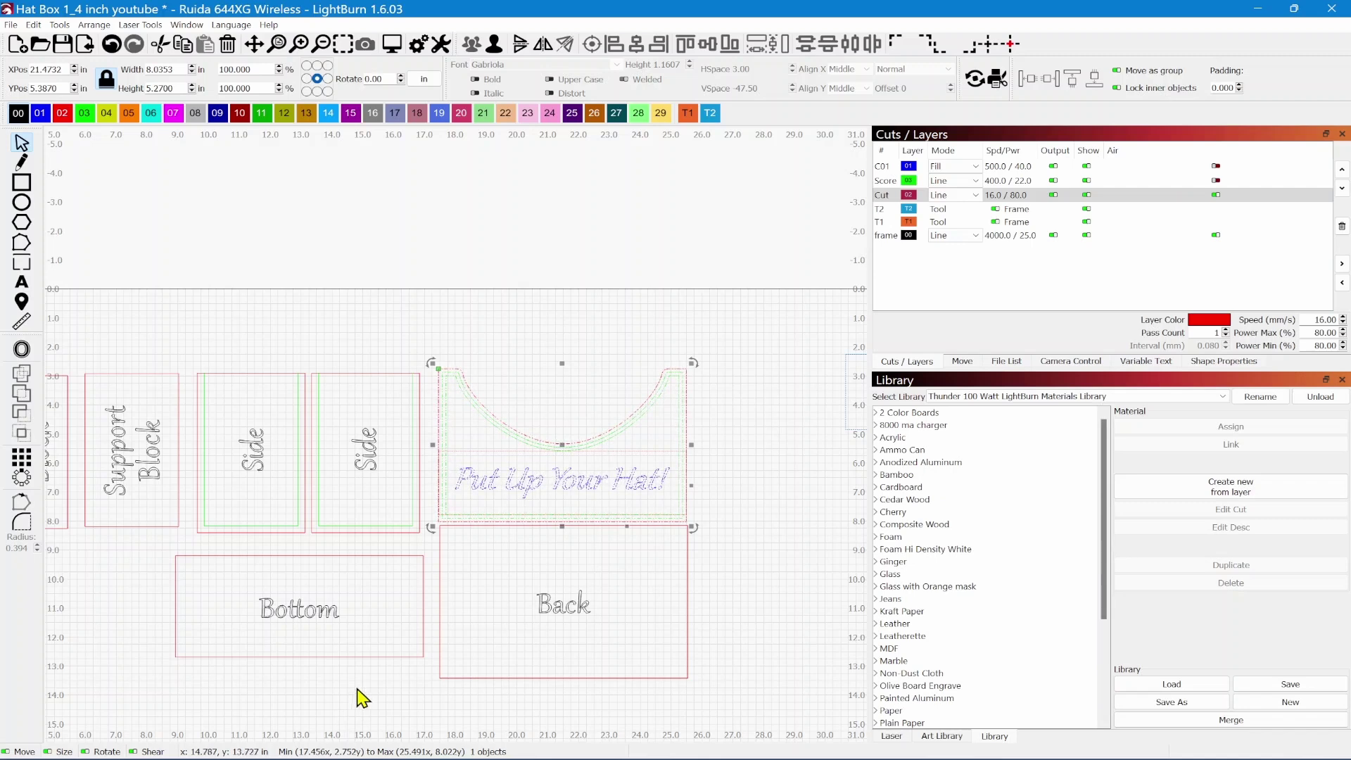
{"action": "left_click", "coordinate": [440, 569]}
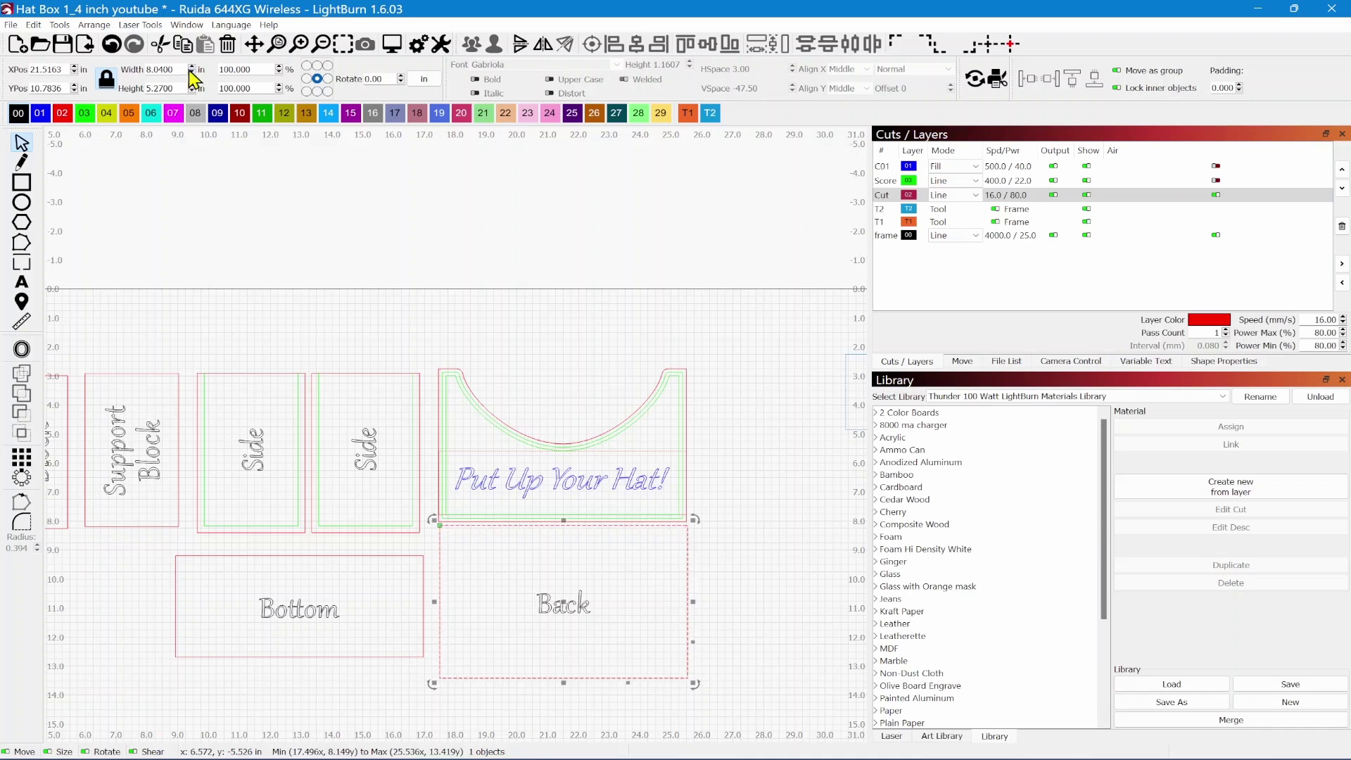
{"action": "scroll", "coordinate": [497, 669], "scroll_direction": "down", "scroll_amount": 1}
{"action": "scroll", "coordinate": [501, 670], "scroll_direction": "up", "scroll_amount": 2}
{"action": "scroll", "coordinate": [501, 669], "scroll_direction": "up", "scroll_amount": 2}
{"action": "scroll", "coordinate": [497, 669], "scroll_direction": "down", "scroll_amount": 2}
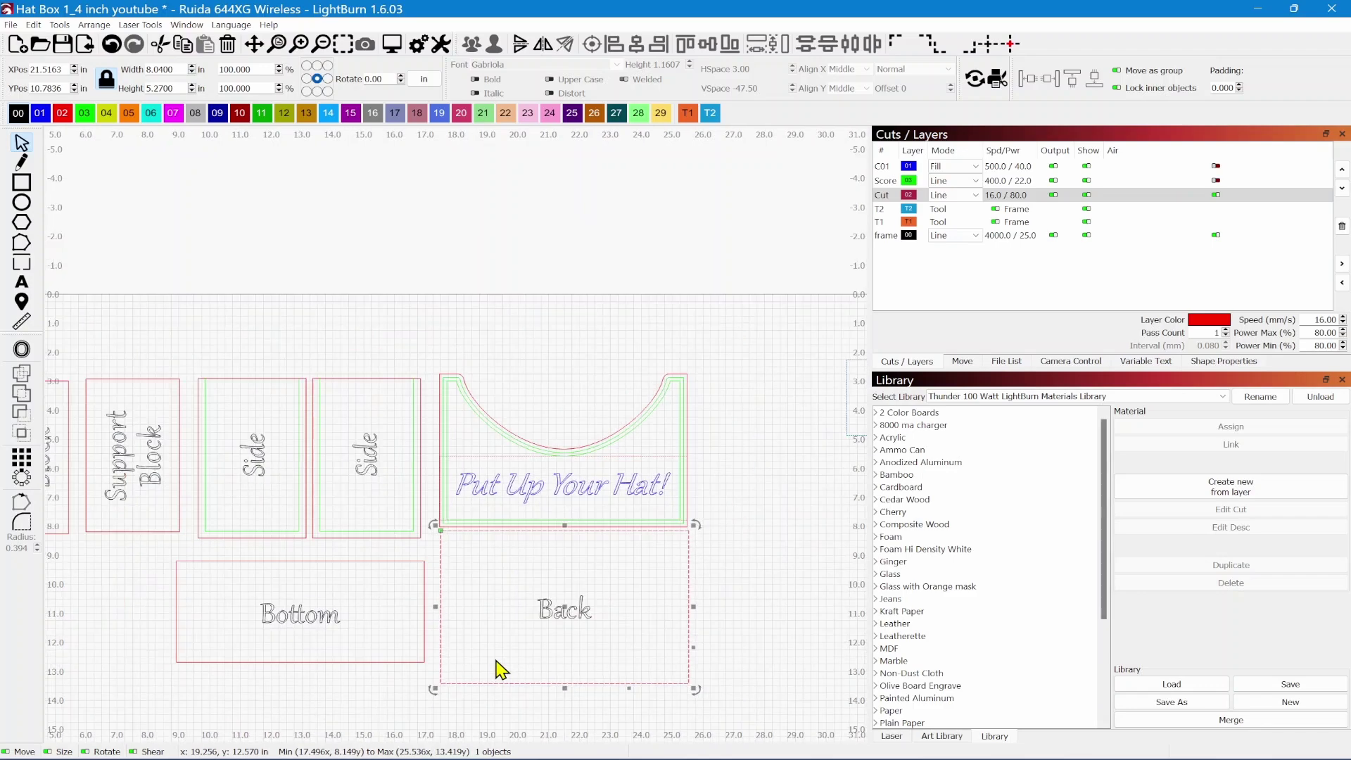
{"action": "mouse_move", "coordinate": [485, 633]}
{"action": "left_mouse_down"}
{"action": "mouse_move", "coordinate": [542, 654]}
{"action": "mouse_move", "coordinate": [474, 623]}
{"action": "left_mouse_up"}
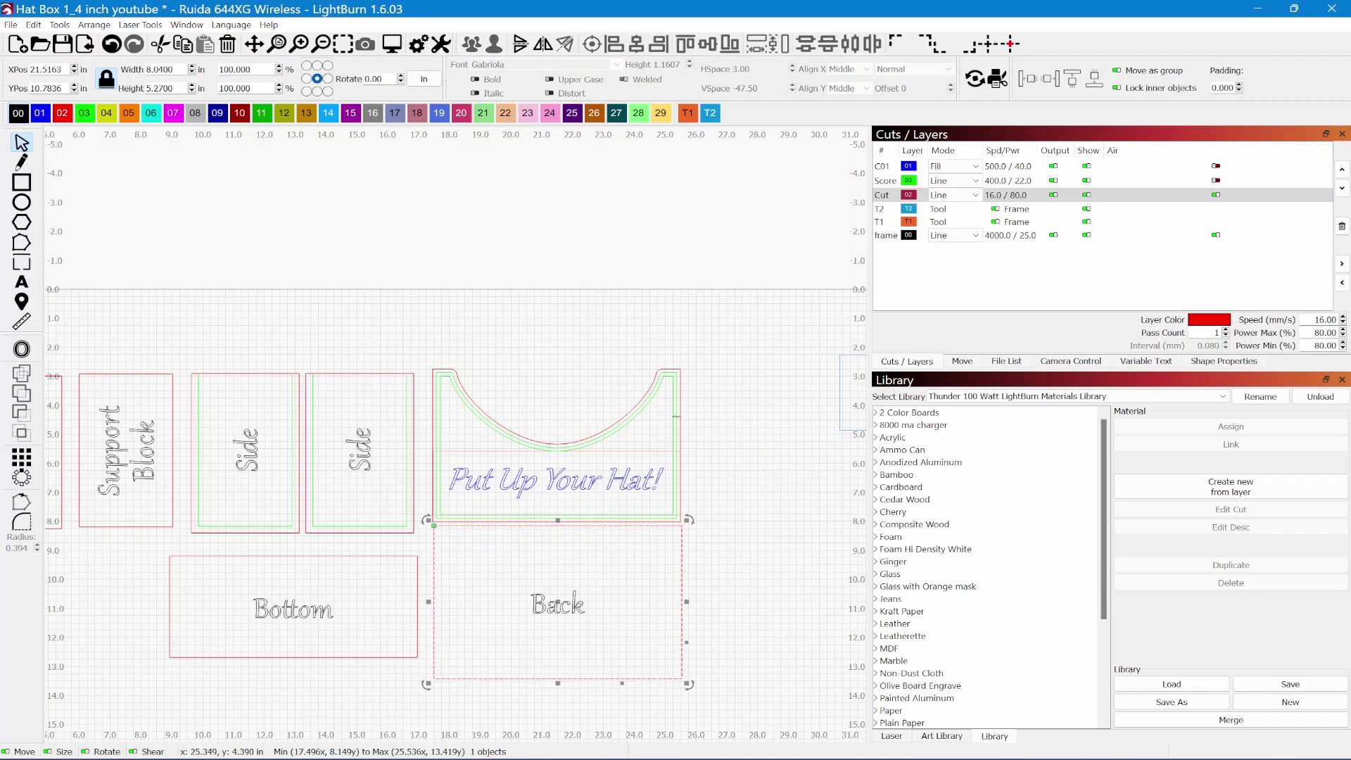
{"action": "scroll", "coordinate": [637, 413], "scroll_direction": "up", "scroll_amount": 3}
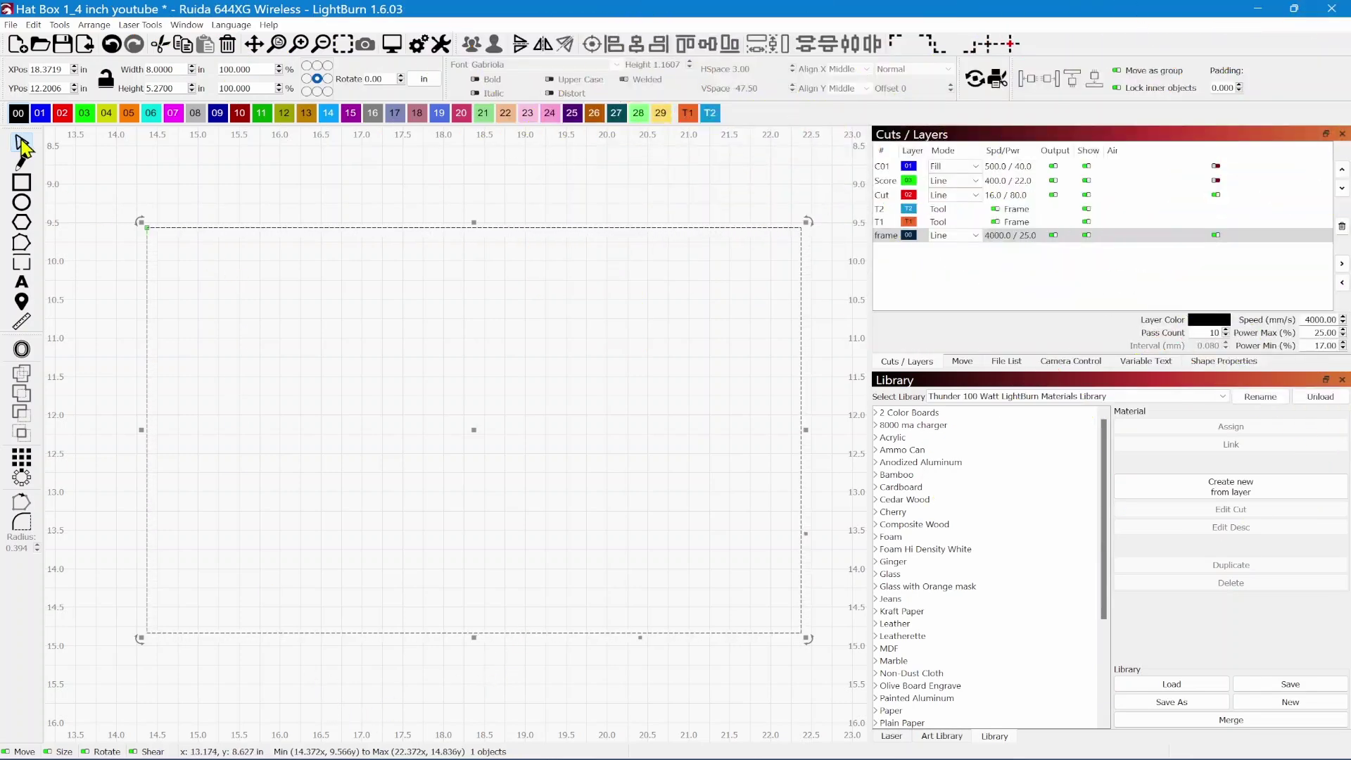
- Assign the 8 in wide panel rectangle to the red Cut layer 02
{"action": "key", "text": "Escape"}
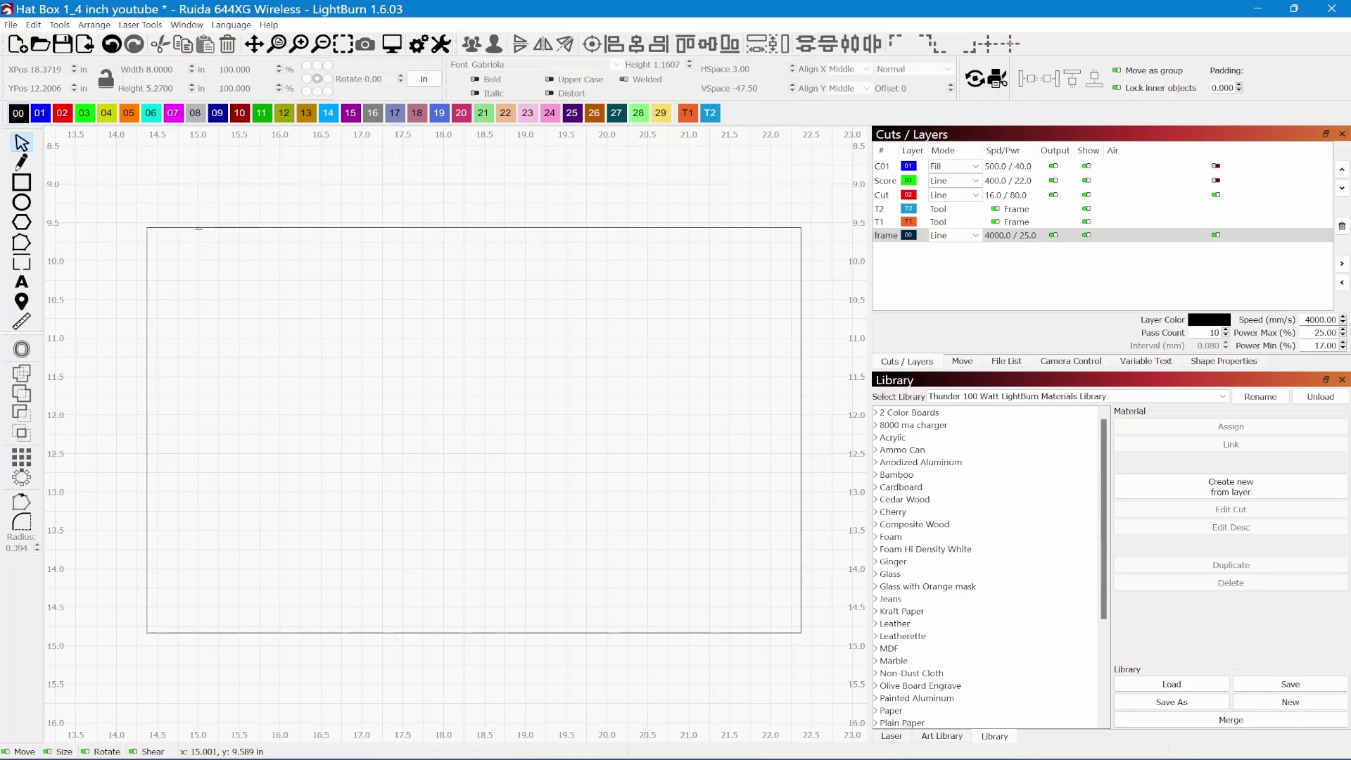
{"action": "left_click", "coordinate": [198, 228]}
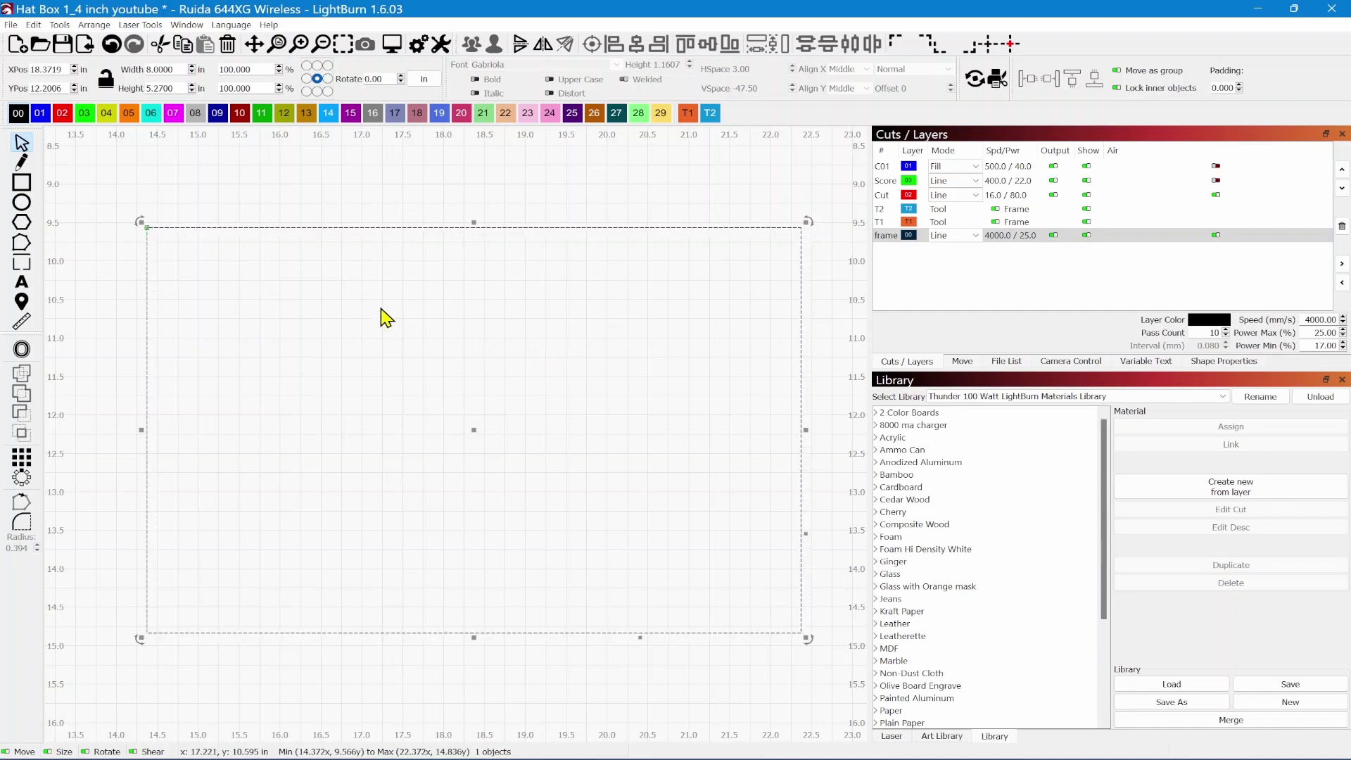
{"action": "left_click", "coordinate": [22, 187]}
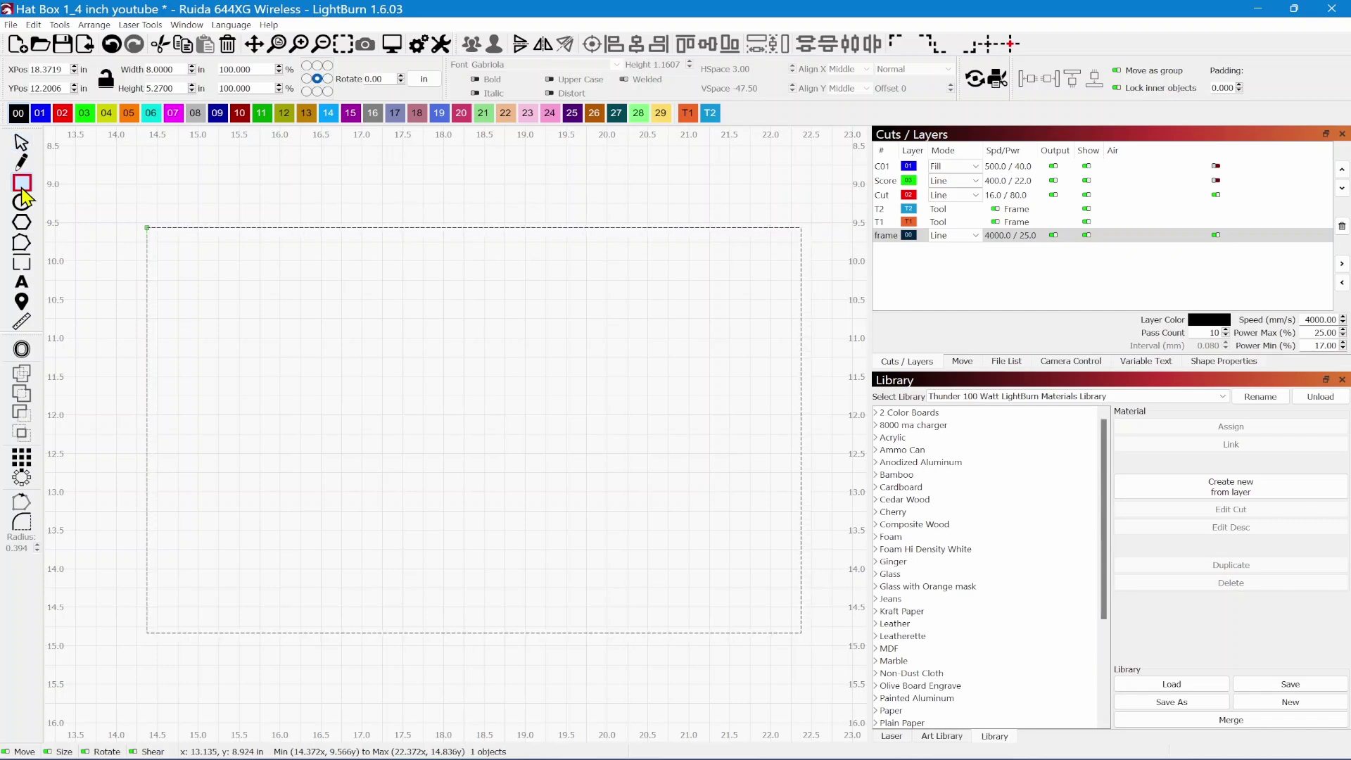
{"action": "left_click", "coordinate": [712, 115]}
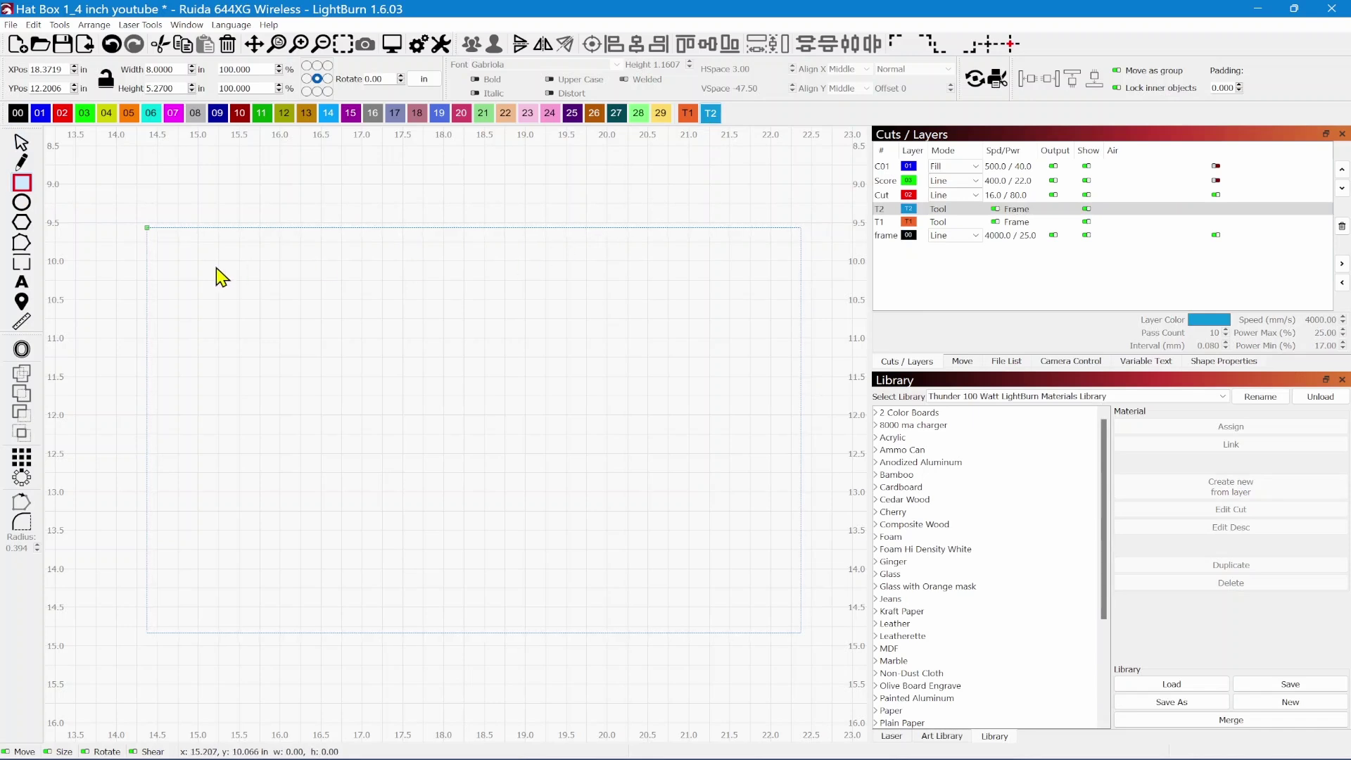
{"action": "left_click", "coordinate": [21, 142]}
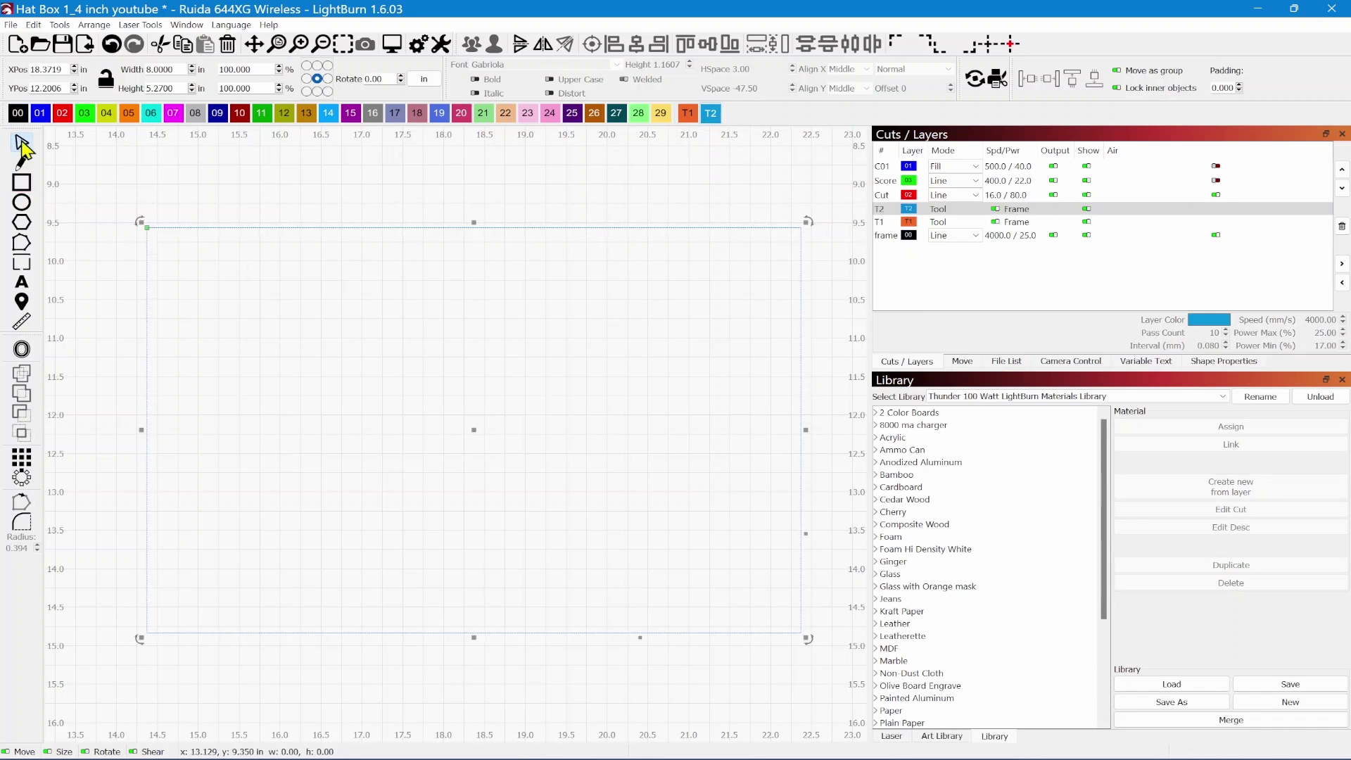
{"action": "left_click", "coordinate": [63, 112]}
- Draw a guide rectangle 0.75 in wide and about 0.96 in high inside the panel, on tool layer T2
{"action": "left_click", "coordinate": [19, 186]}
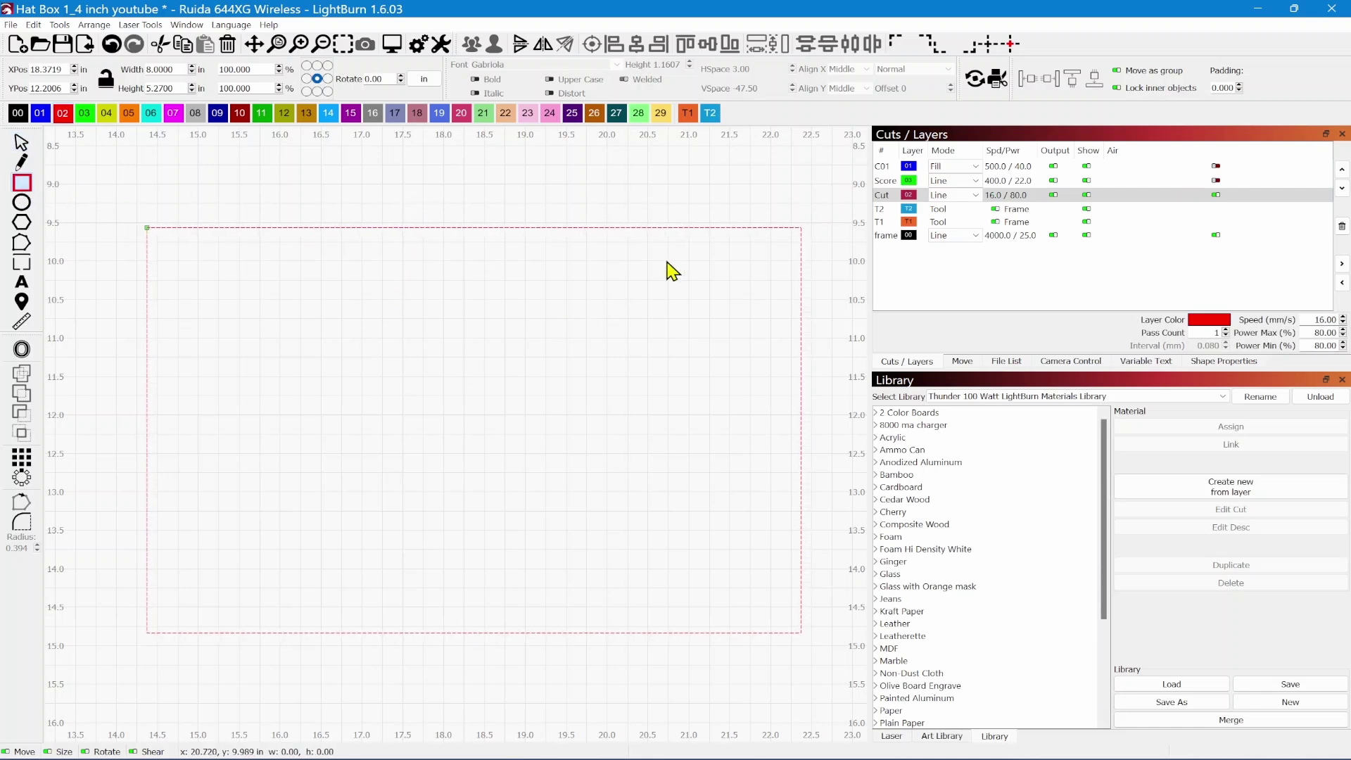
{"action": "left_click_drag", "start_coordinate": [186, 278], "coordinate": [249, 351]}
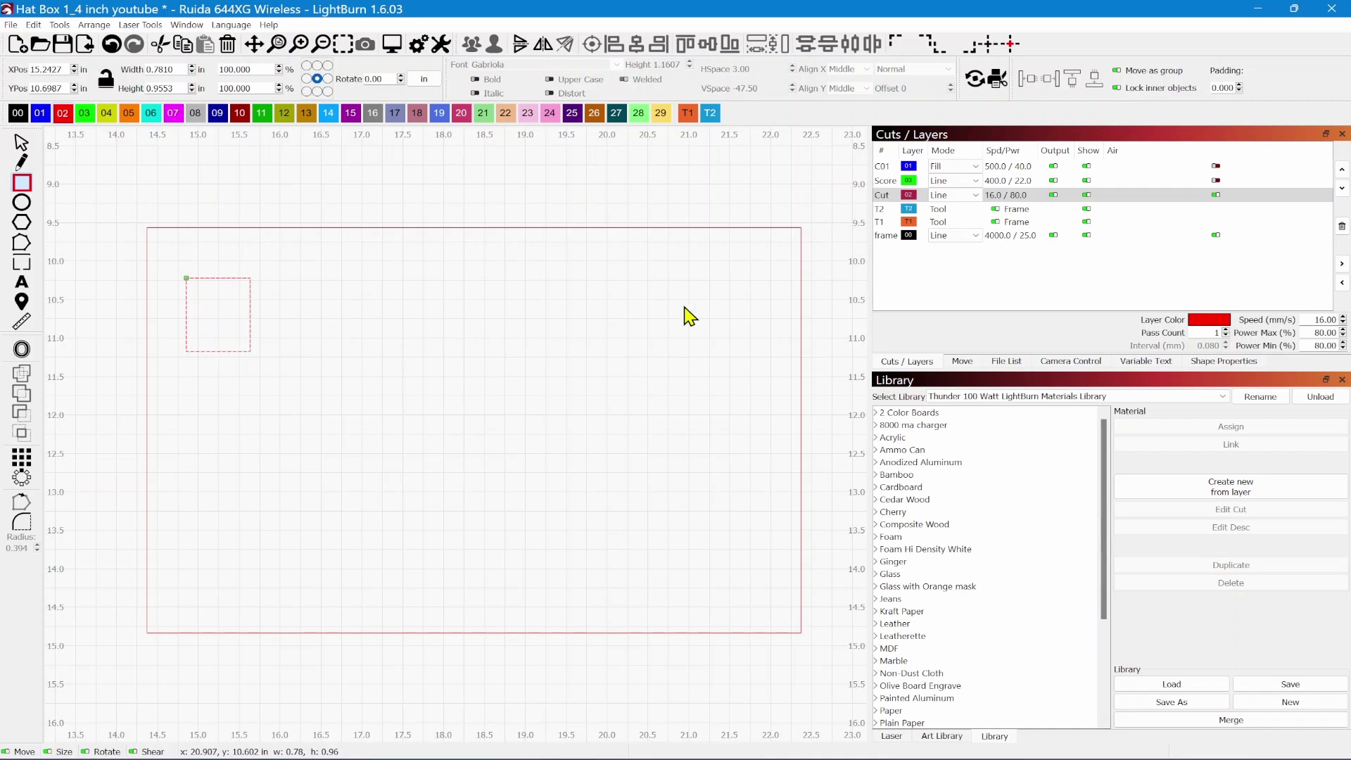
{"action": "left_click", "coordinate": [21, 143]}
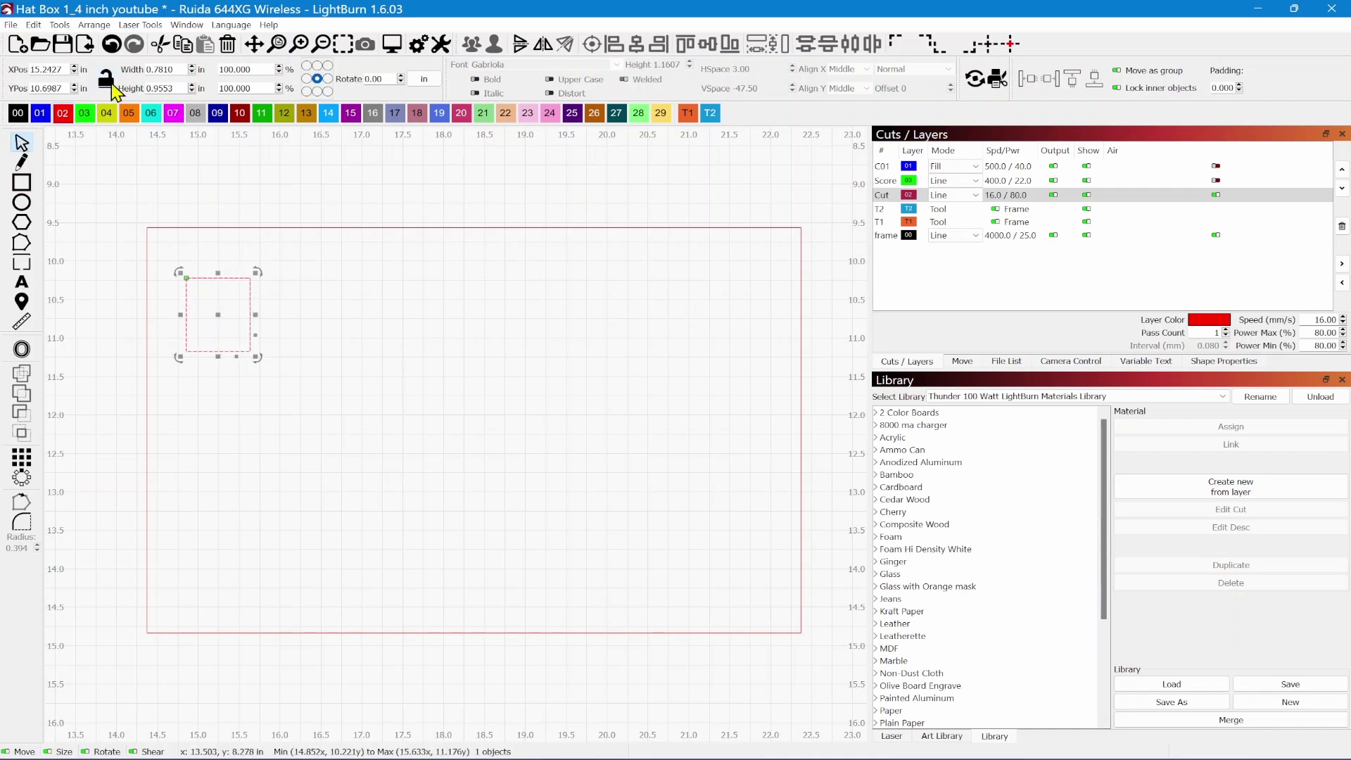
{"action": "left_click_drag", "start_coordinate": [157, 69], "coordinate": [184, 70]}
{"action": "key", "text": "Return"}
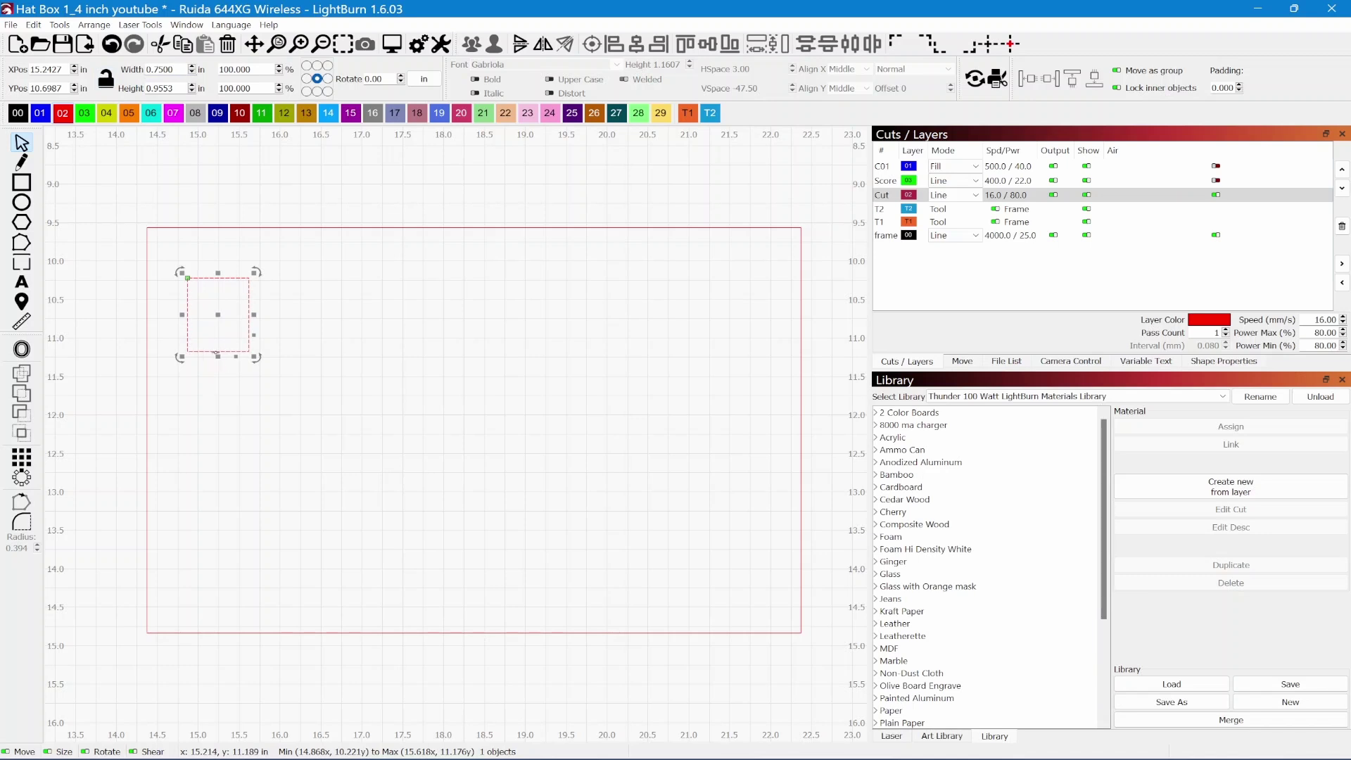
{"action": "left_click", "coordinate": [712, 114]}
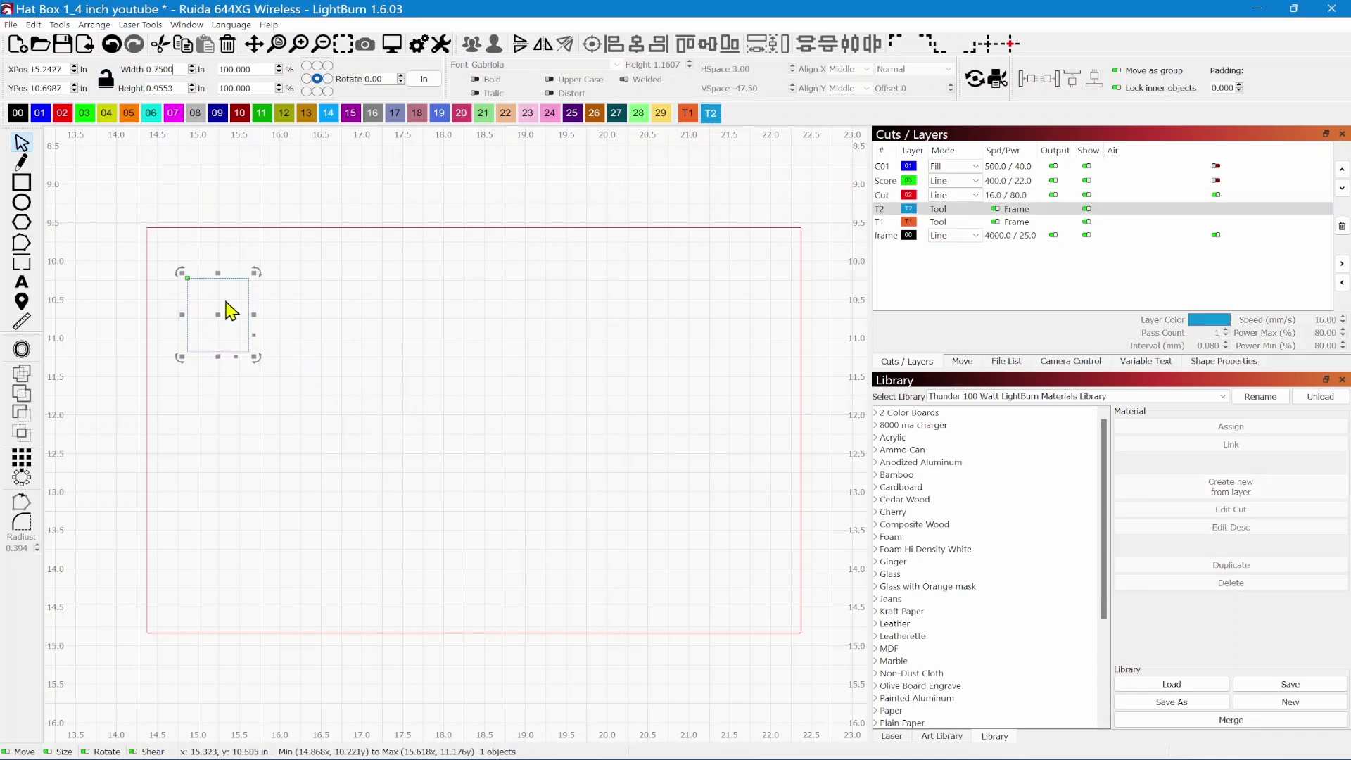
- Snap the small guide rectangle into the panel's upper-left corner and place a duplicate in its upper-right corner
{"action": "left_click_drag", "start_coordinate": [187, 279], "coordinate": [147, 227]}
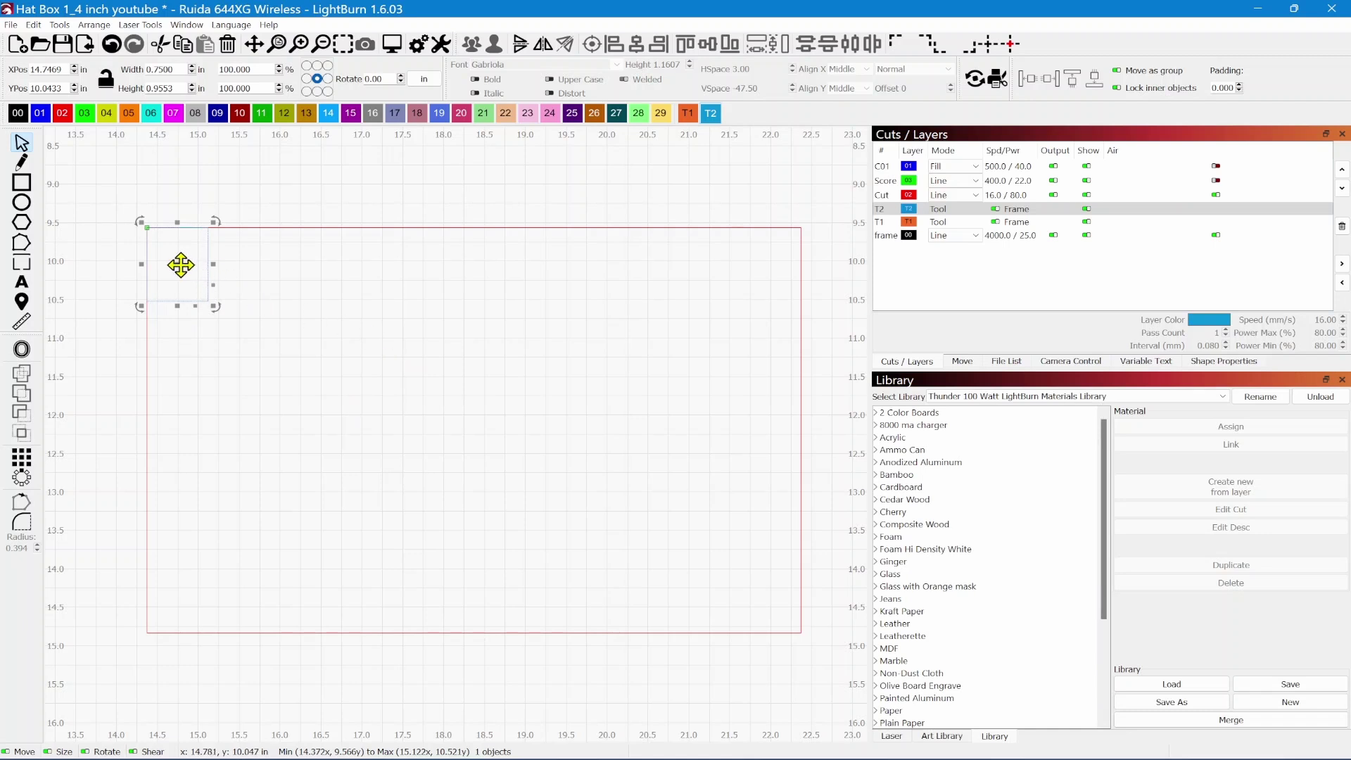
{"action": "left_click_drag", "start_coordinate": [177, 263], "coordinate": [666, 322]}
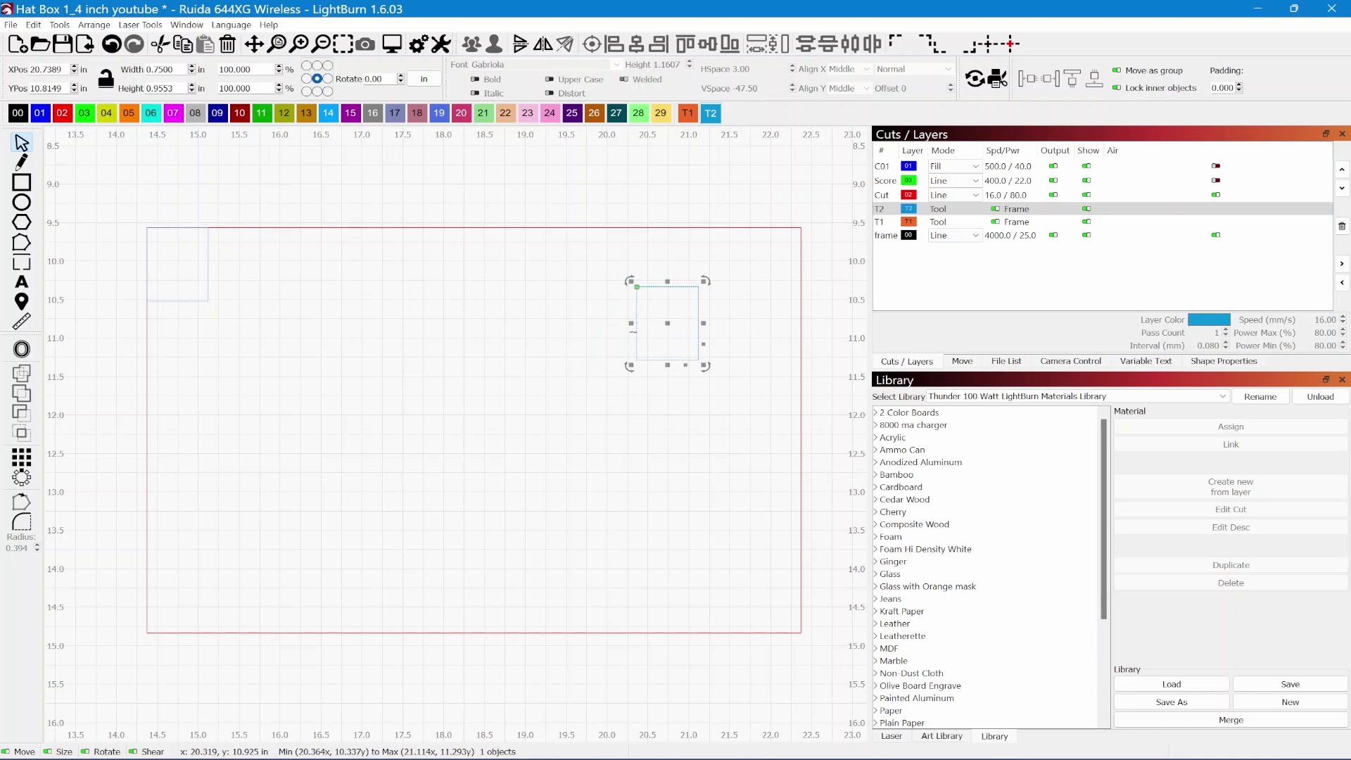
{"action": "left_click_drag", "start_coordinate": [697, 288], "coordinate": [800, 229]}
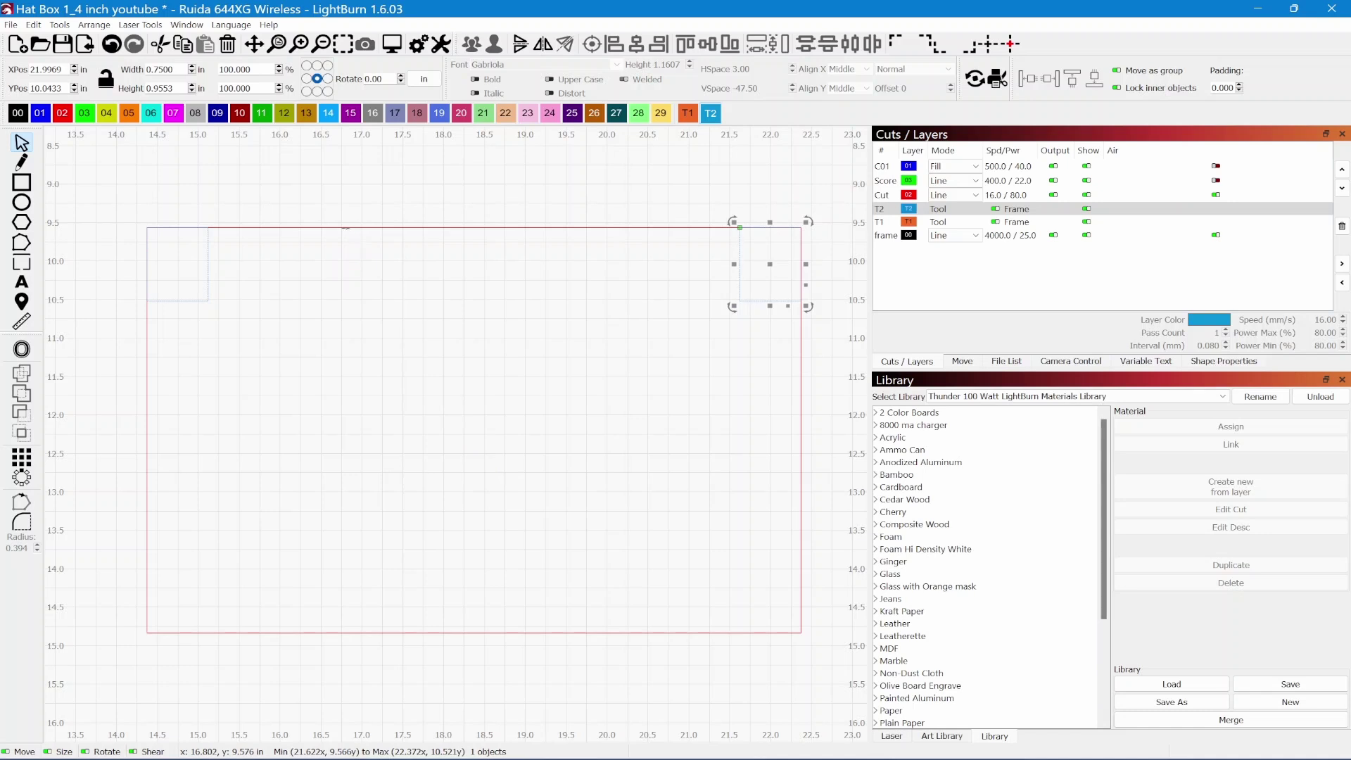
- Convert the red panel outline to an editable path
{"action": "left_click", "coordinate": [345, 227]}
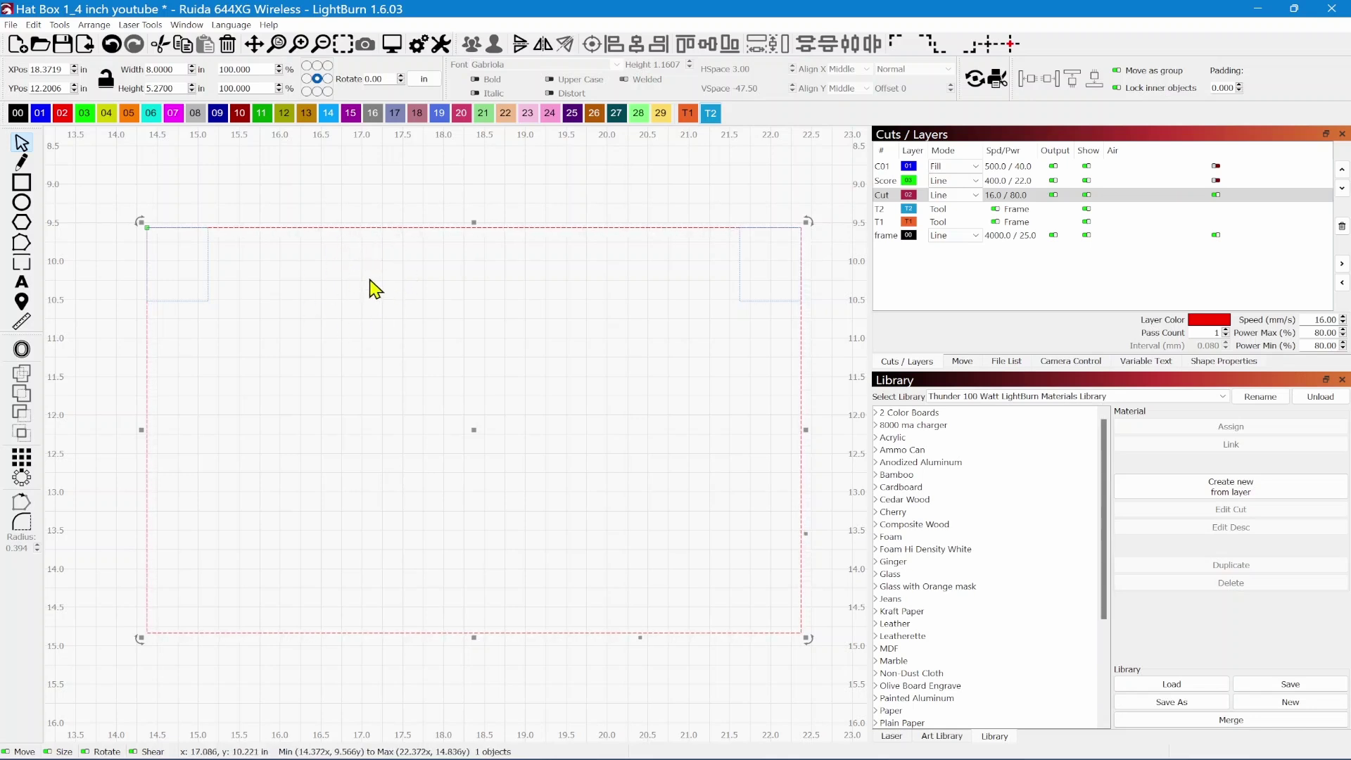
{"action": "left_click", "coordinate": [21, 245]}
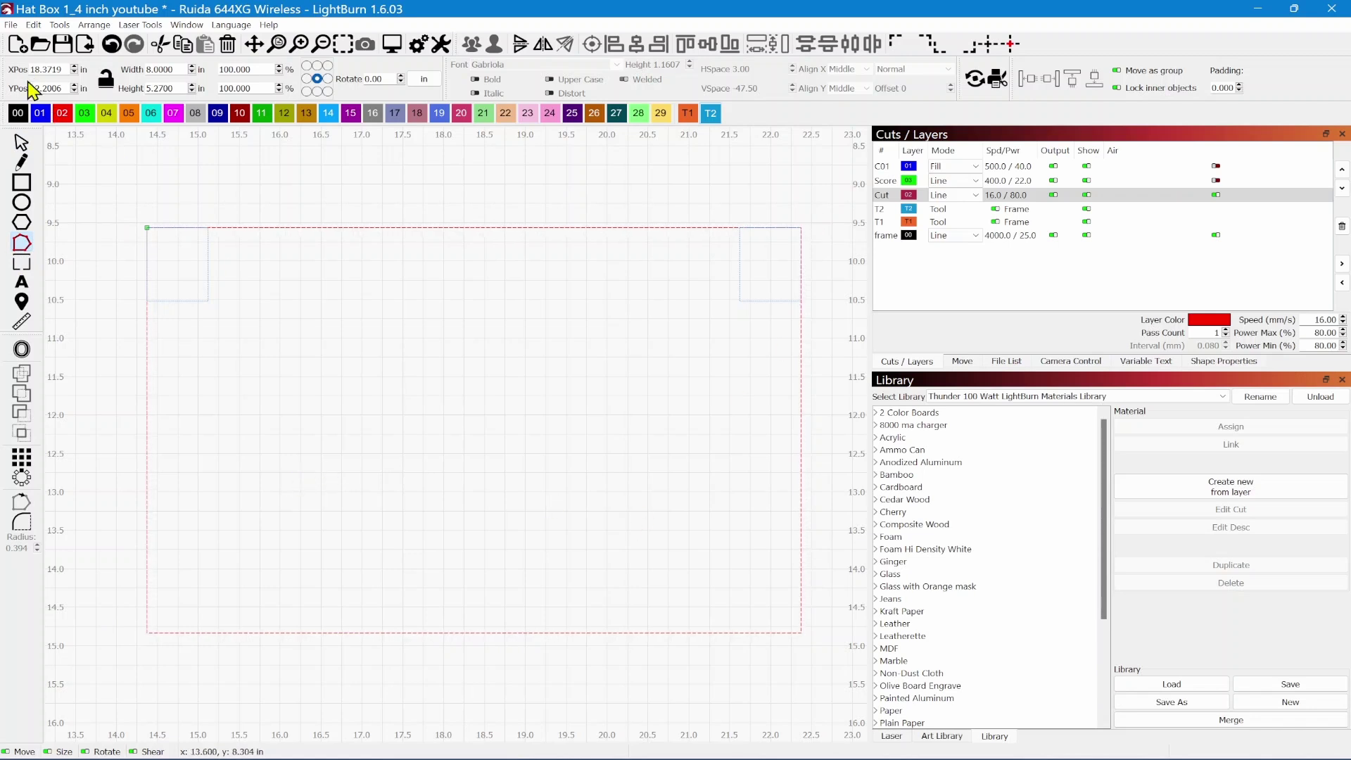
{"action": "left_click", "coordinate": [34, 25]}
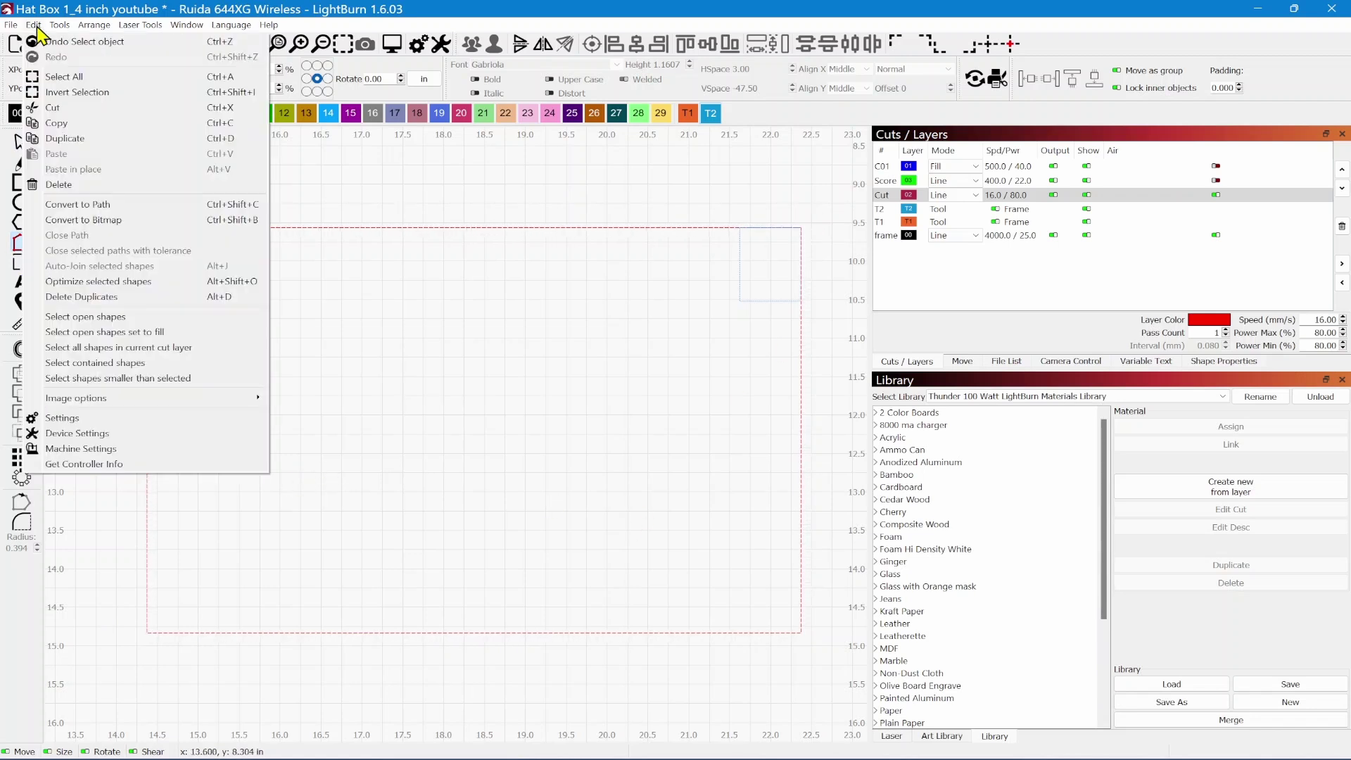
{"action": "left_click", "coordinate": [99, 206]}
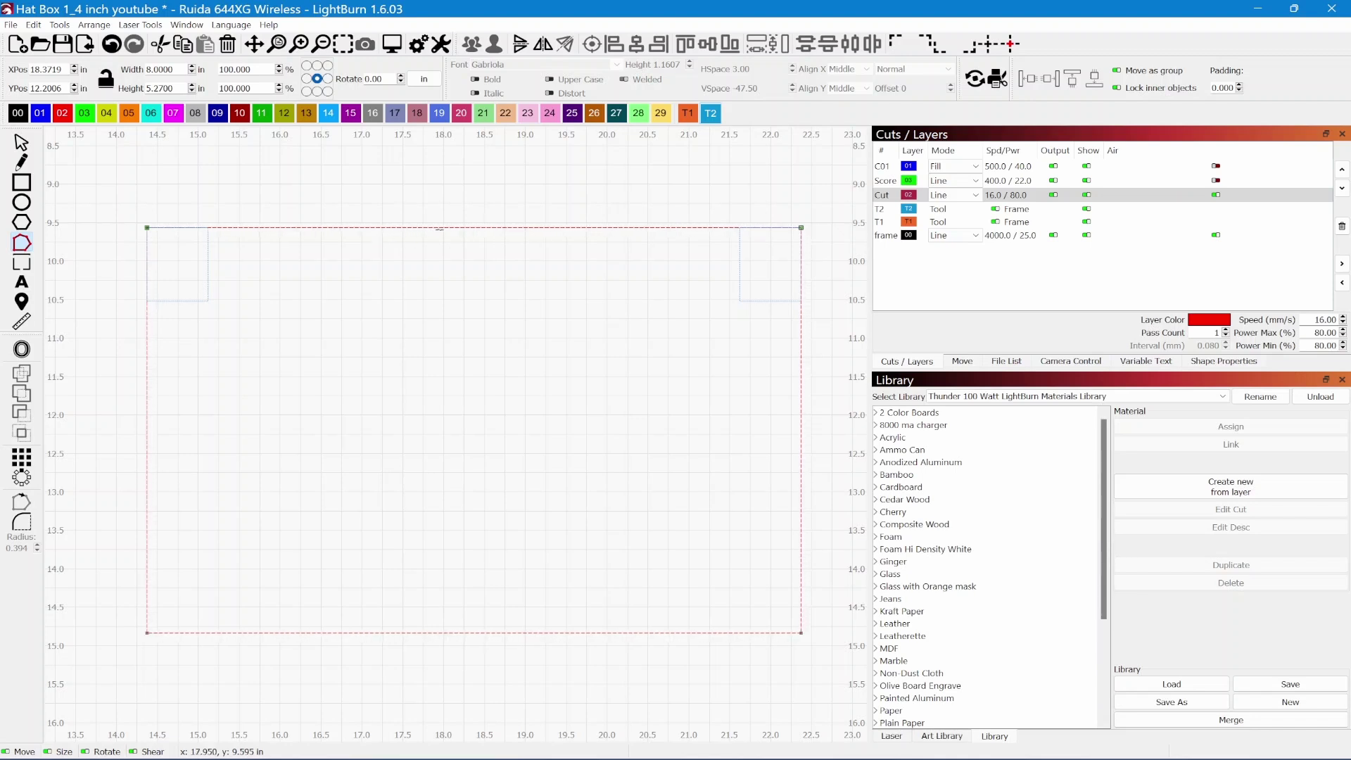
- Add nodes on the panel's top edge where the inner sides of the two corner guide rectangles meet it
{"action": "left_click", "coordinate": [21, 245]}
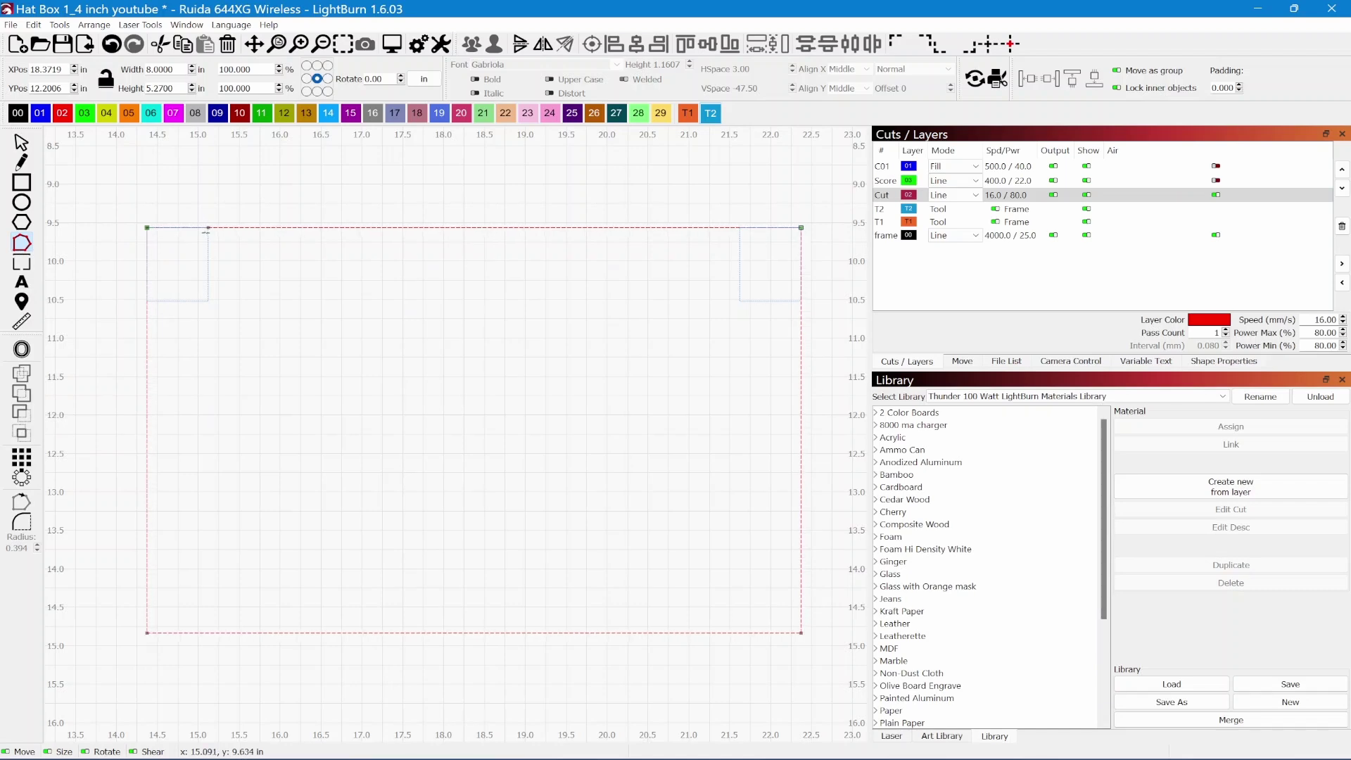
{"action": "scroll", "coordinate": [211, 227], "scroll_direction": "up", "scroll_amount": 5}
{"action": "scroll", "coordinate": [633, 392], "scroll_direction": "down", "scroll_amount": 5}
{"action": "scroll", "coordinate": [698, 322], "scroll_direction": "up", "scroll_amount": 5}
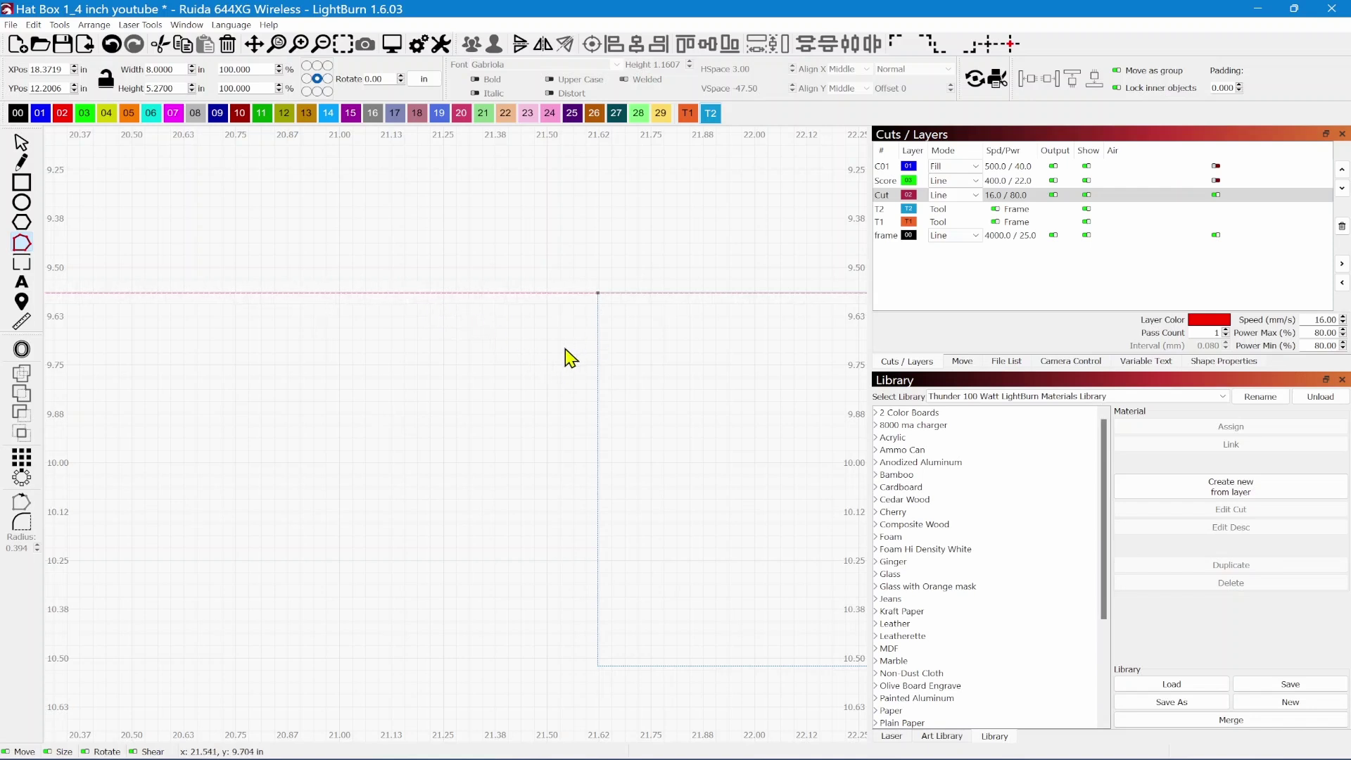
{"action": "scroll", "coordinate": [491, 375], "scroll_direction": "down", "scroll_amount": 2}
{"action": "scroll", "coordinate": [491, 378], "scroll_direction": "down", "scroll_amount": 5}
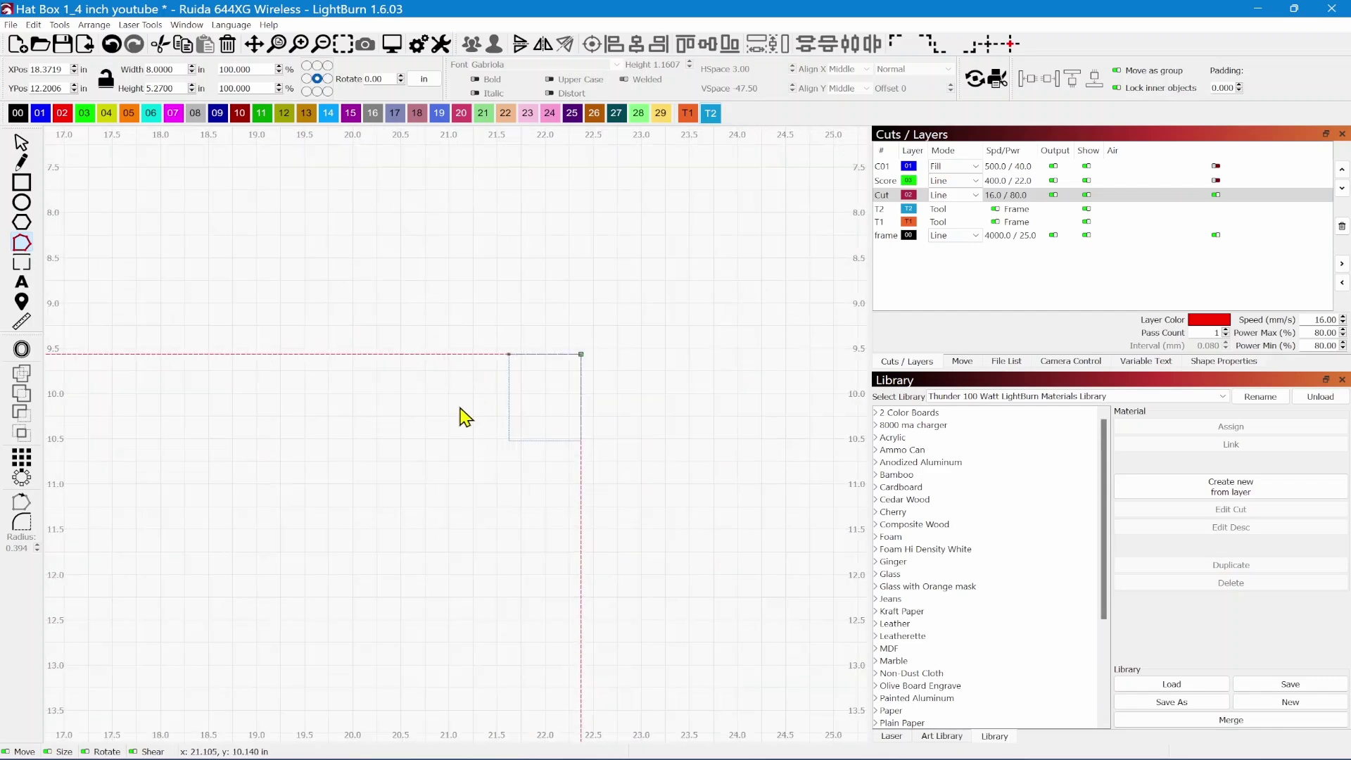
{"action": "scroll", "coordinate": [450, 426], "scroll_direction": "down", "scroll_amount": 4}
{"action": "scroll", "coordinate": [493, 394], "scroll_direction": "up", "scroll_amount": 1}
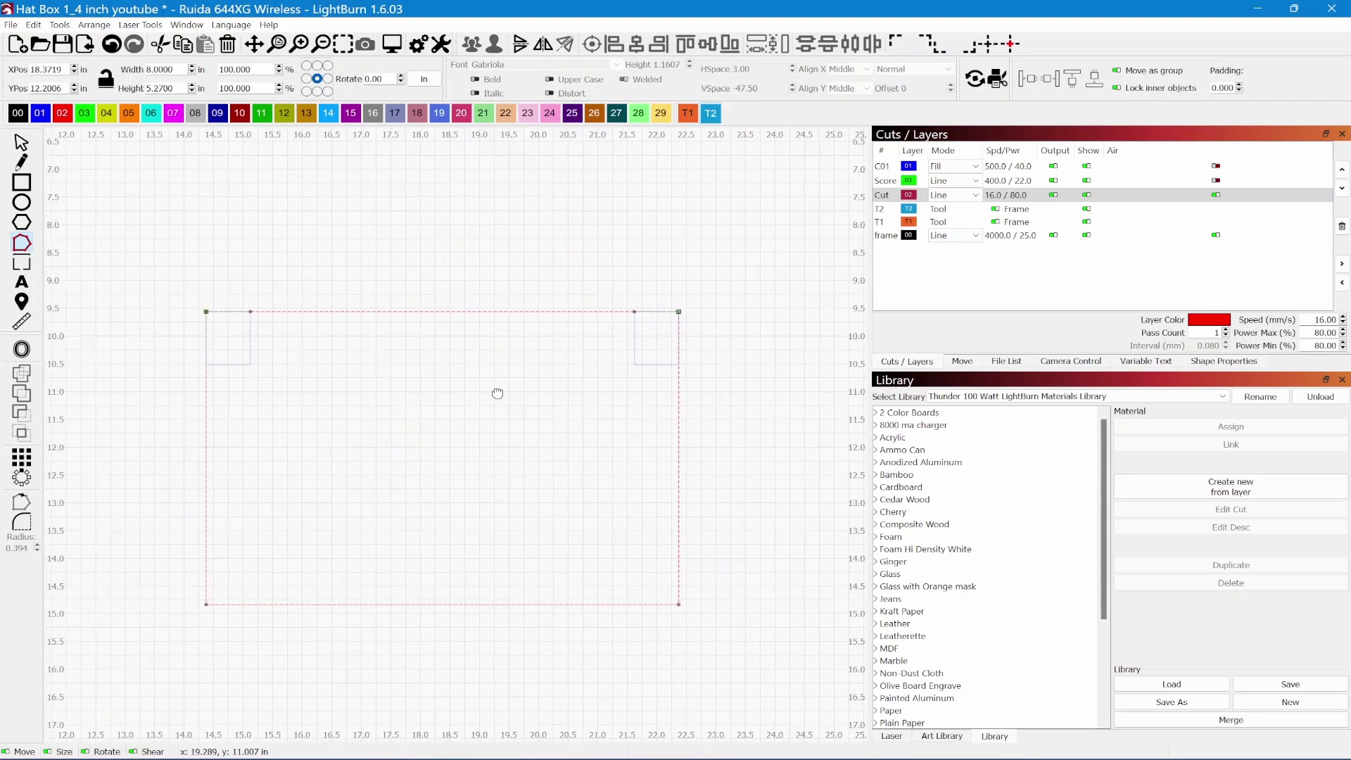
- Add a node at the middle of the panel's top edge, lower it about 0.4 in and smooth it into a shallow curve
{"action": "scroll", "coordinate": [503, 392], "scroll_direction": "left", "scroll_amount": 2}
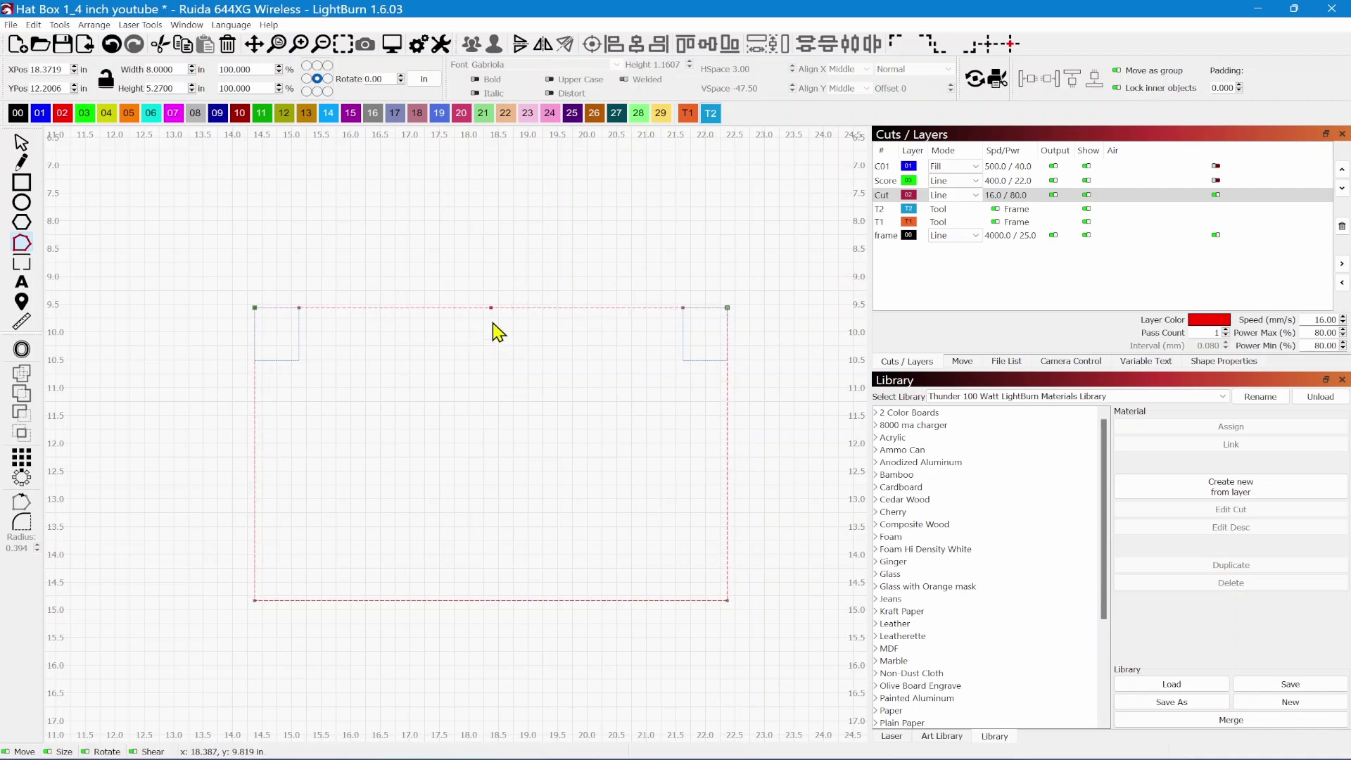
{"action": "left_click_drag", "start_coordinate": [491, 307], "coordinate": [492, 328]}
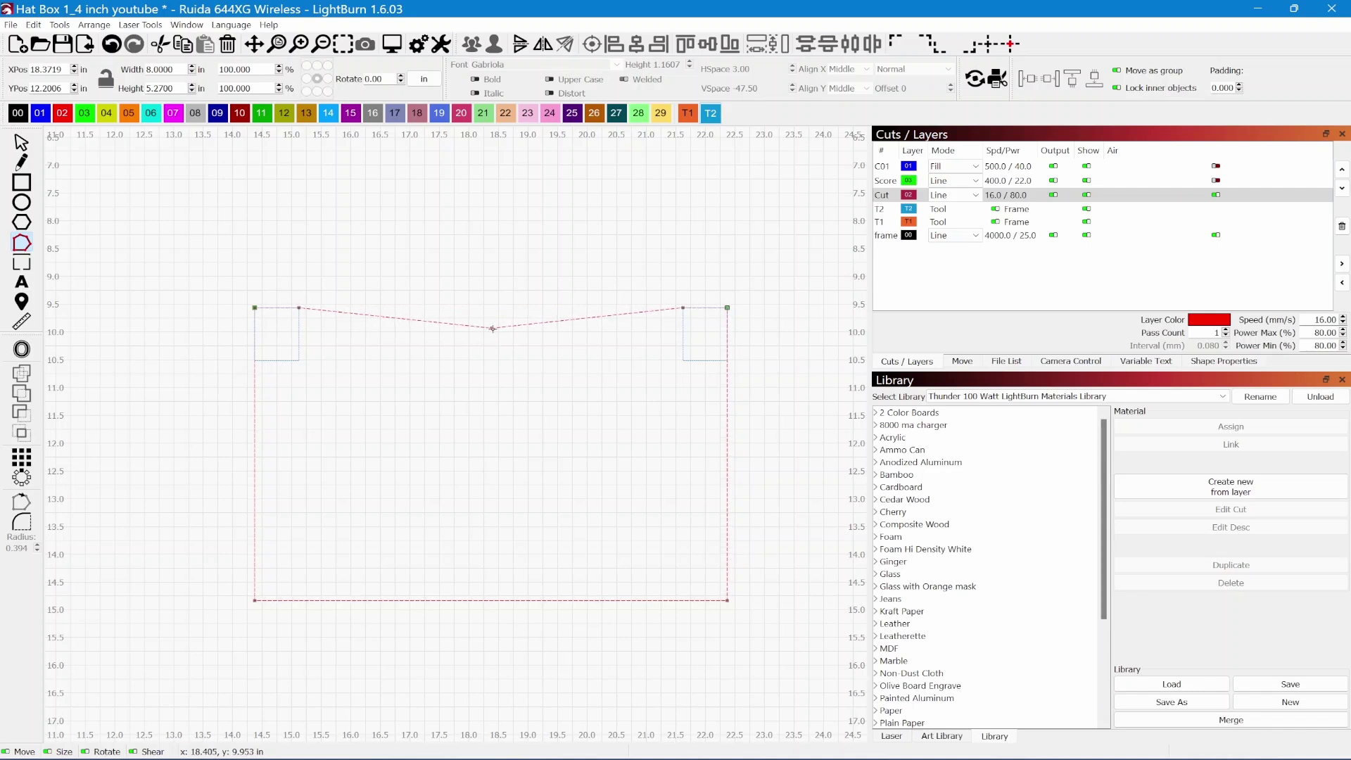
{"action": "key", "text": "s"}
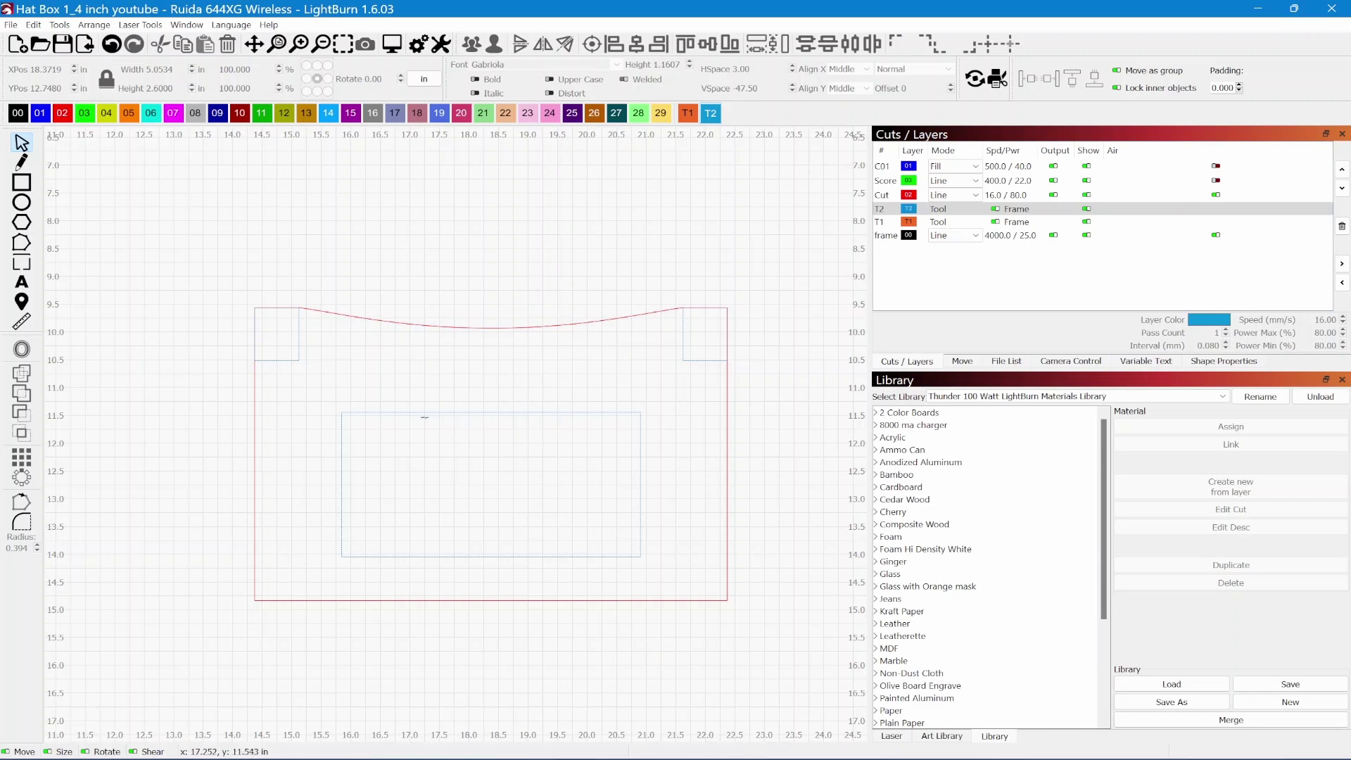
- Resize the large T2 guide rectangle inside the panel to 5 in wide and 2.6 in high
{"action": "left_click", "coordinate": [399, 413]}
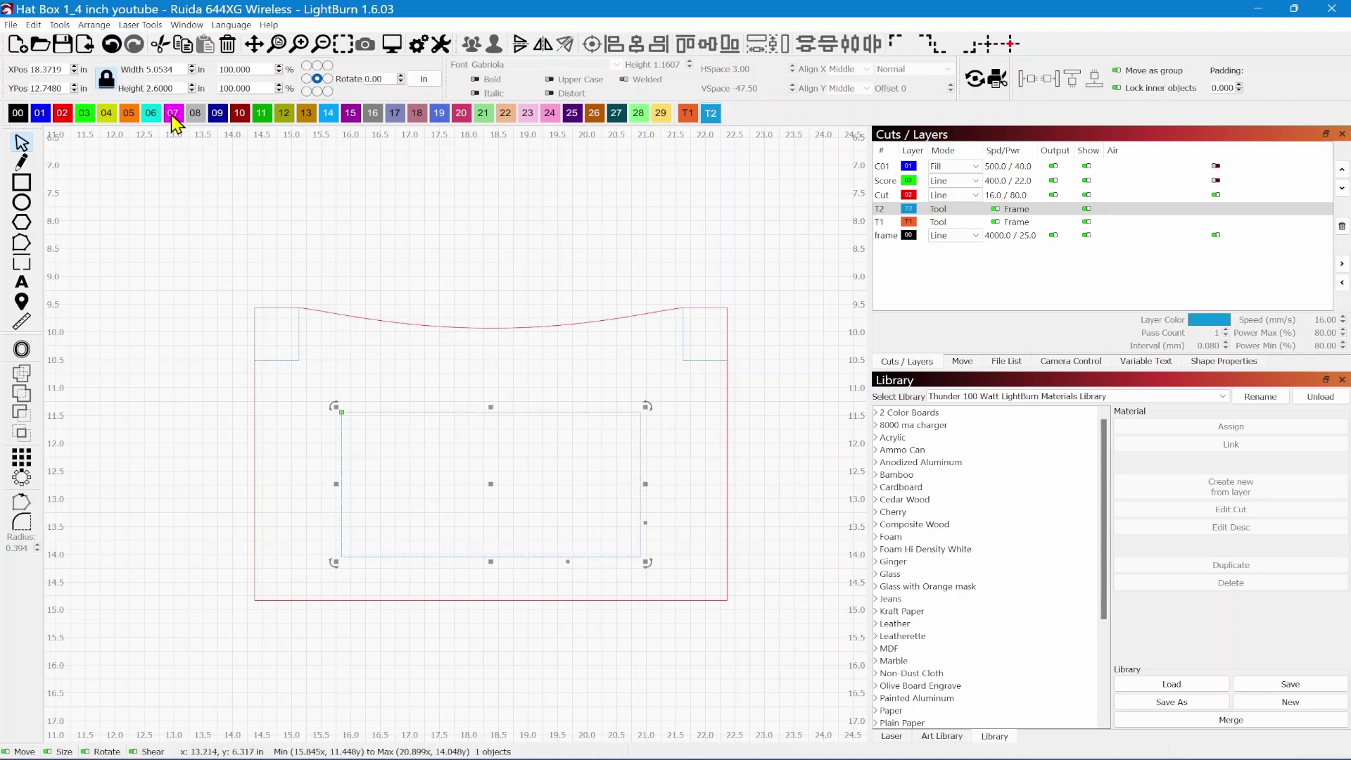
{"action": "left_click_drag", "start_coordinate": [147, 69], "coordinate": [163, 69]}
{"action": "left_click", "coordinate": [178, 72]}
{"action": "key", "text": "BackSpace"}
{"action": "key", "text": "BackSpace"}
{"action": "key", "text": "Tab"}
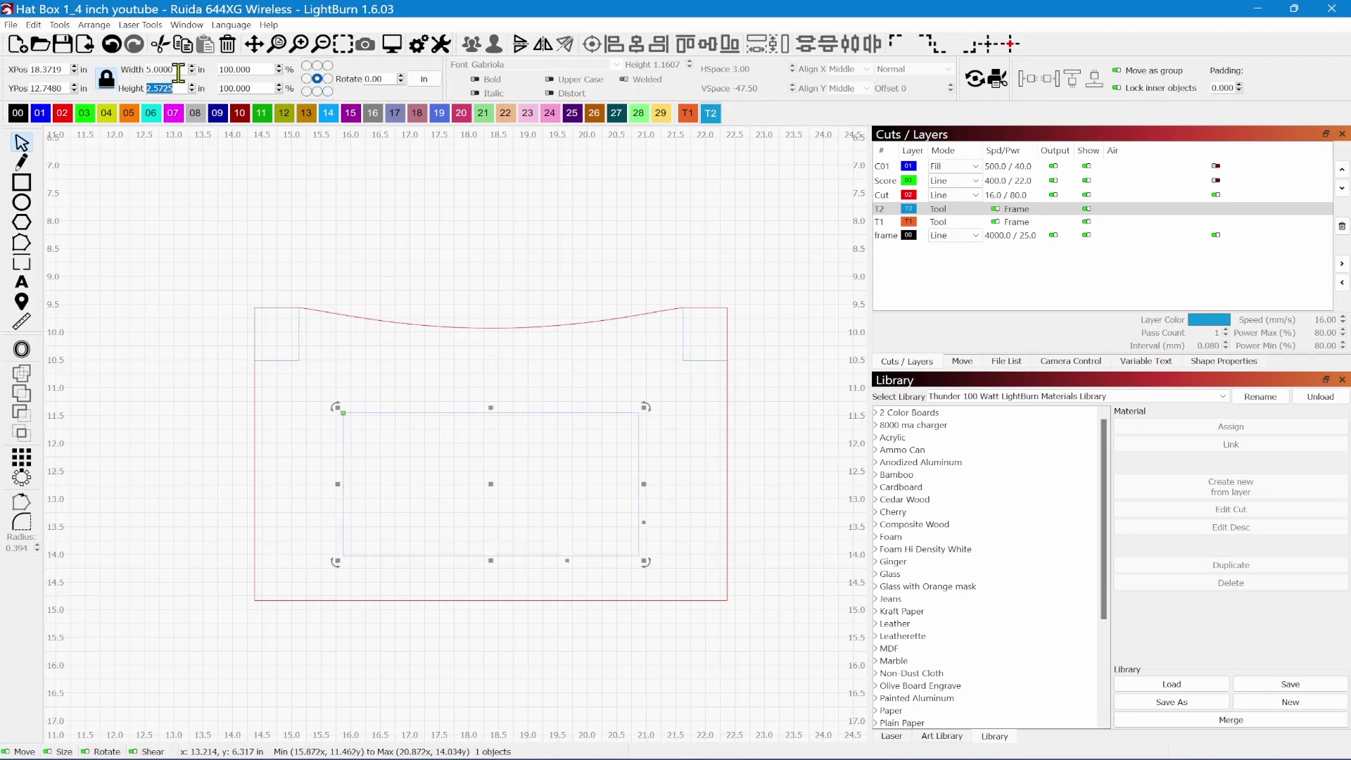
{"action": "left_click", "coordinate": [106, 79]}
{"action": "left_click_drag", "start_coordinate": [182, 90], "coordinate": [156, 89]}
{"action": "type", "text": "6"}
{"action": "key", "text": "Tab"}
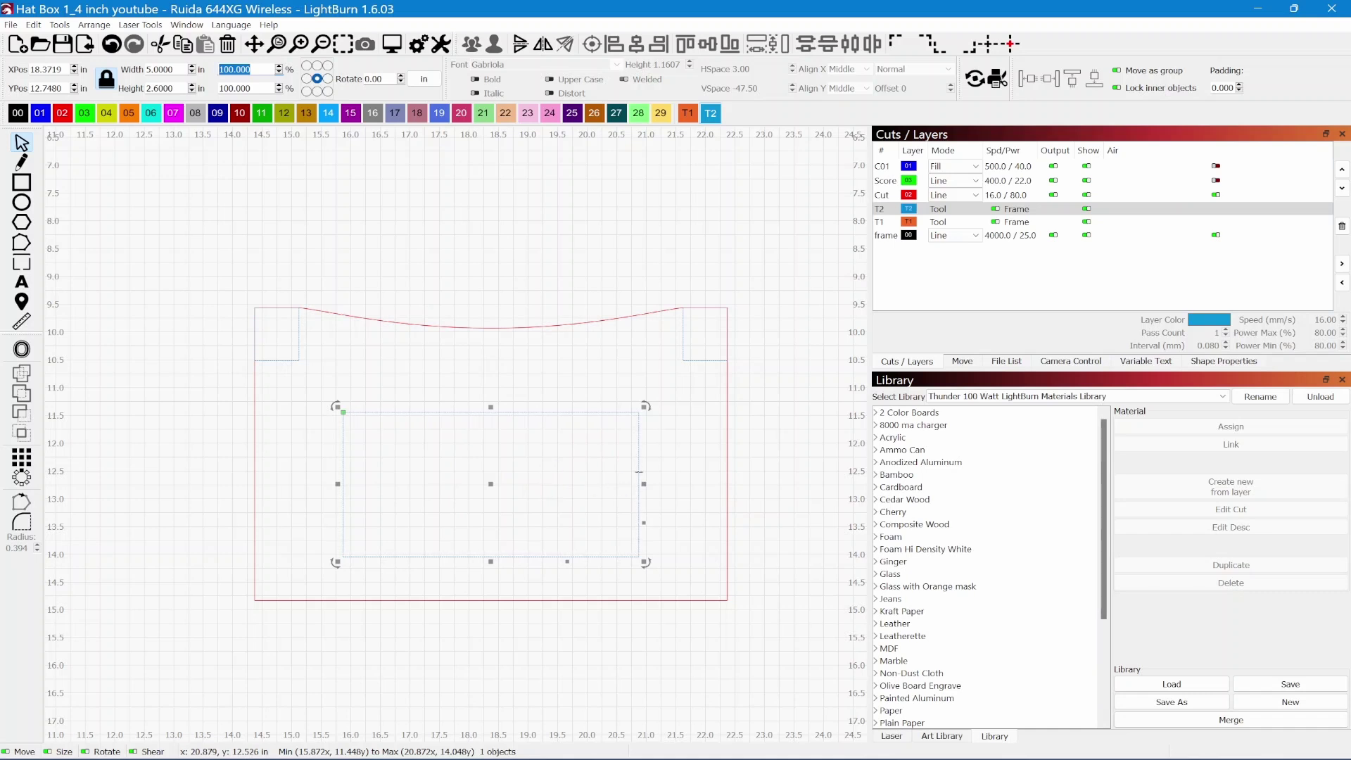
- Move the 5 by 2.6 in guide rectangle straight down until its lower edge meets the panel's bottom edge
{"action": "left_click", "coordinate": [726, 476], "text": "shift"}
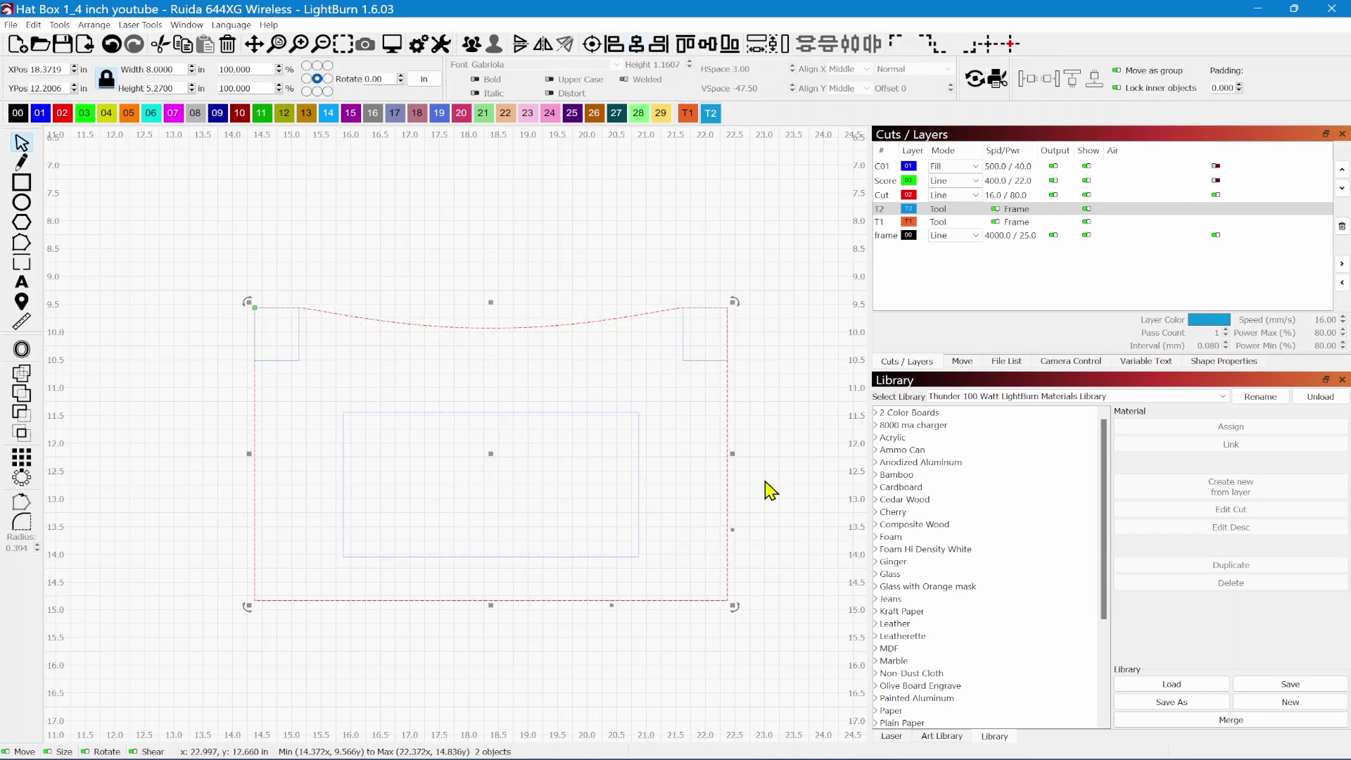
{"action": "left_click", "coordinate": [816, 475]}
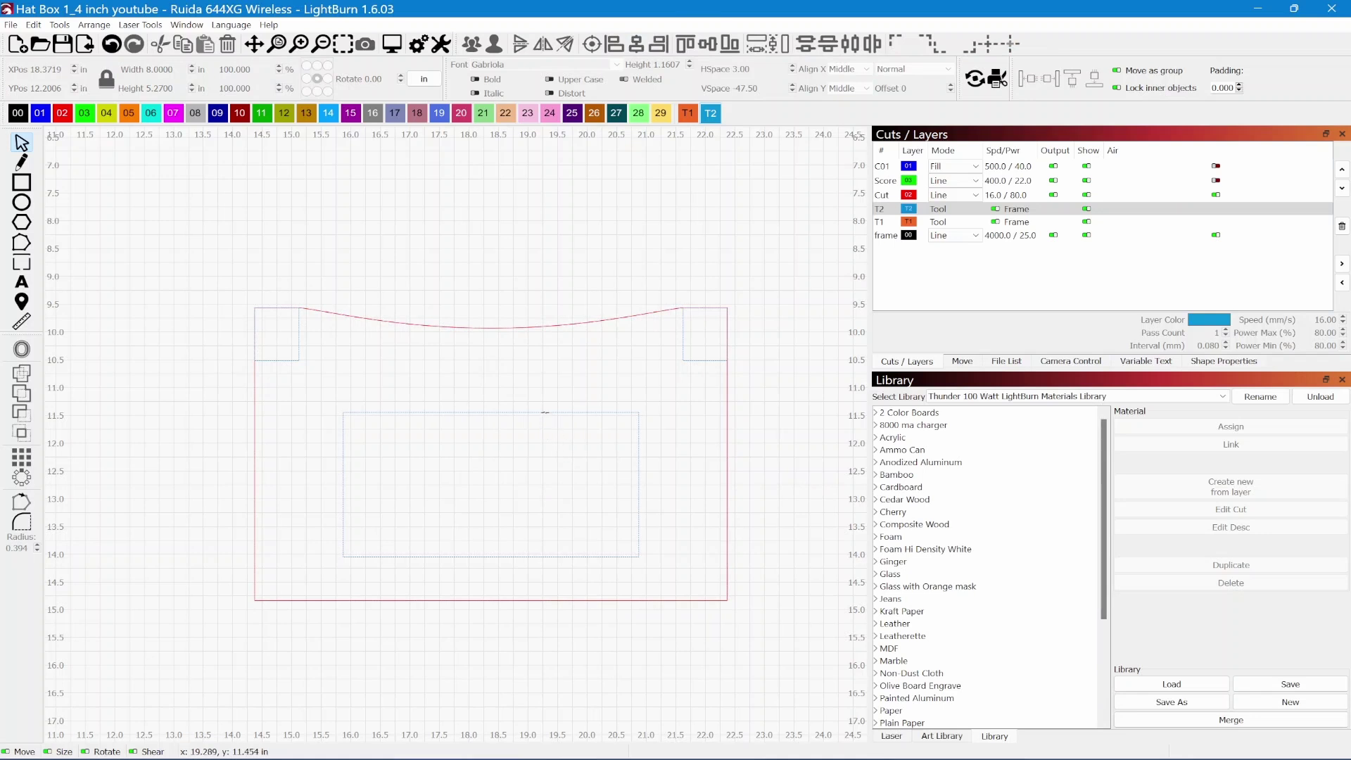
{"action": "left_click", "coordinate": [545, 412]}
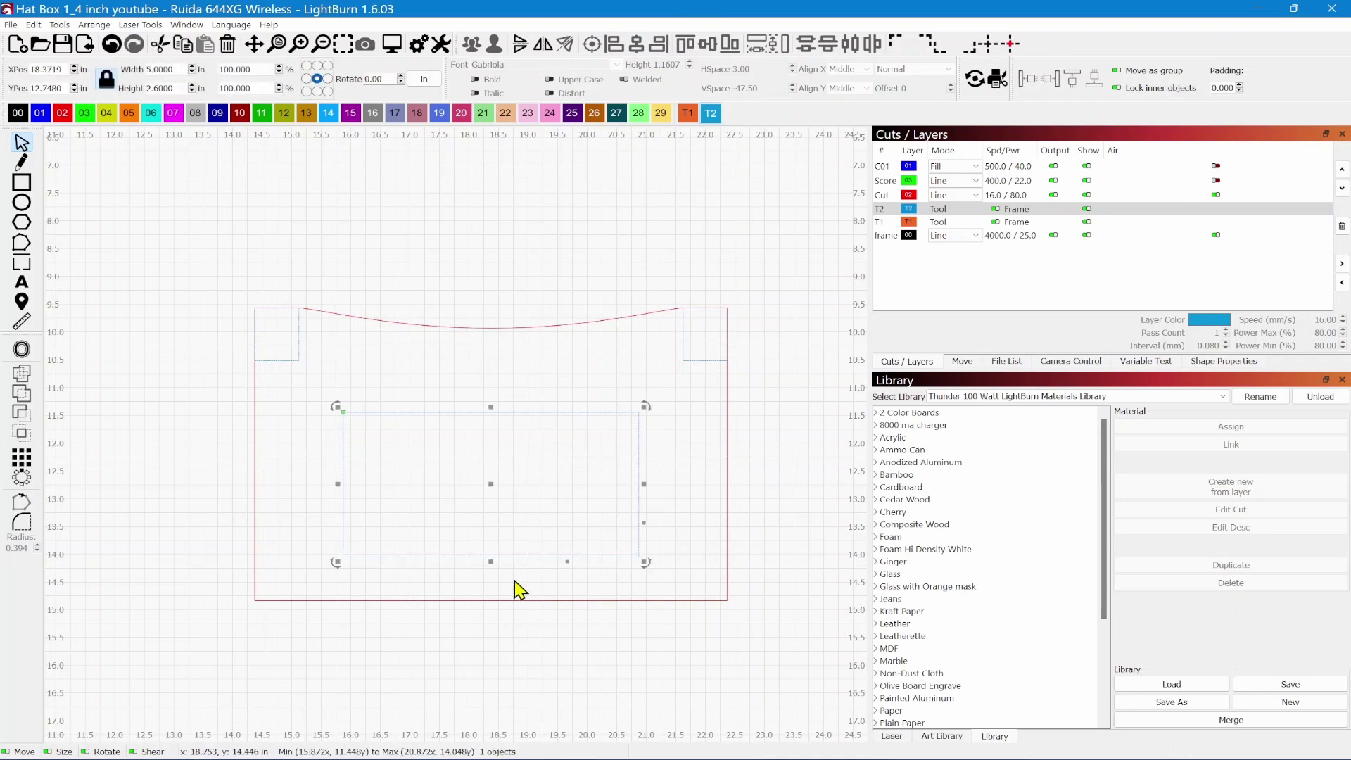
{"action": "key", "text": "Down"}
{"action": "key", "text": "Down"}
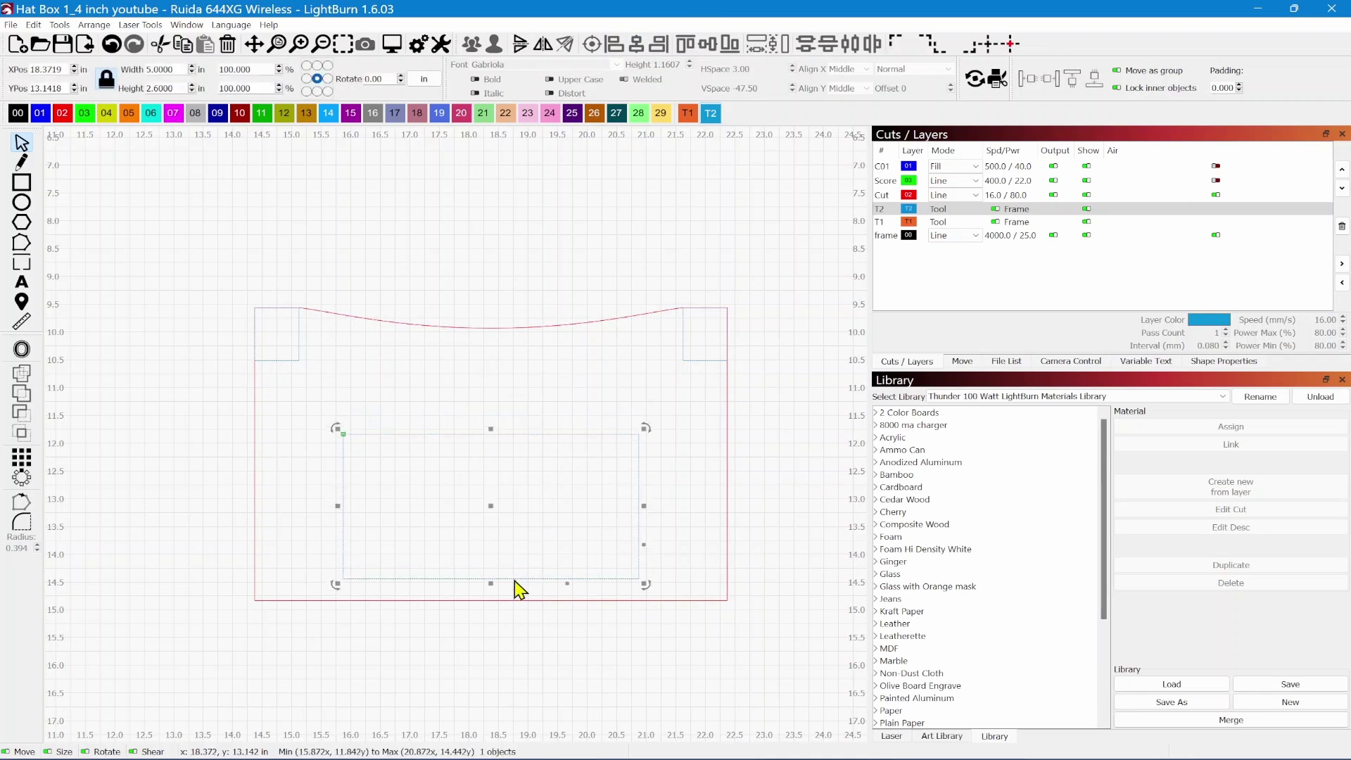
{"action": "key", "text": "Down"}
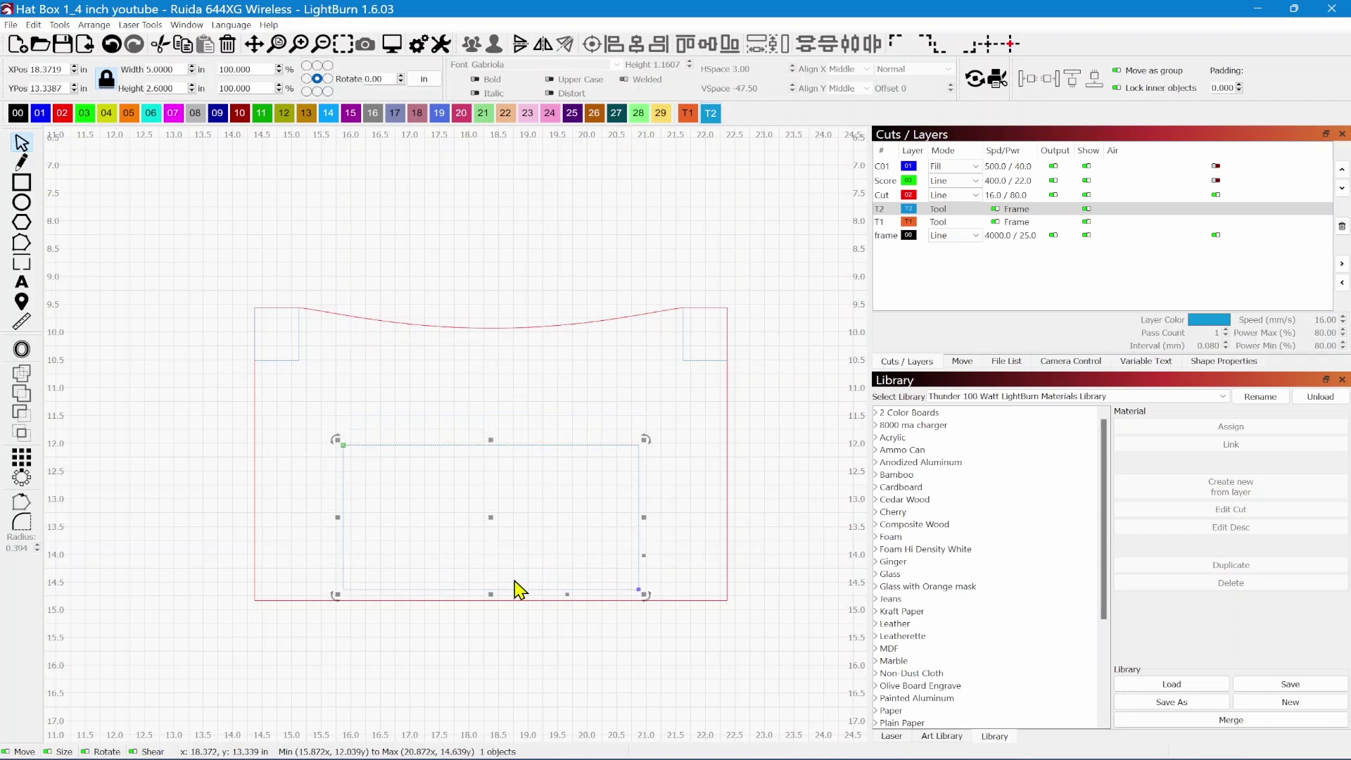
{"action": "key", "text": "Down"}
{"action": "key", "text": "Down"}
{"action": "key", "text": "Down"}
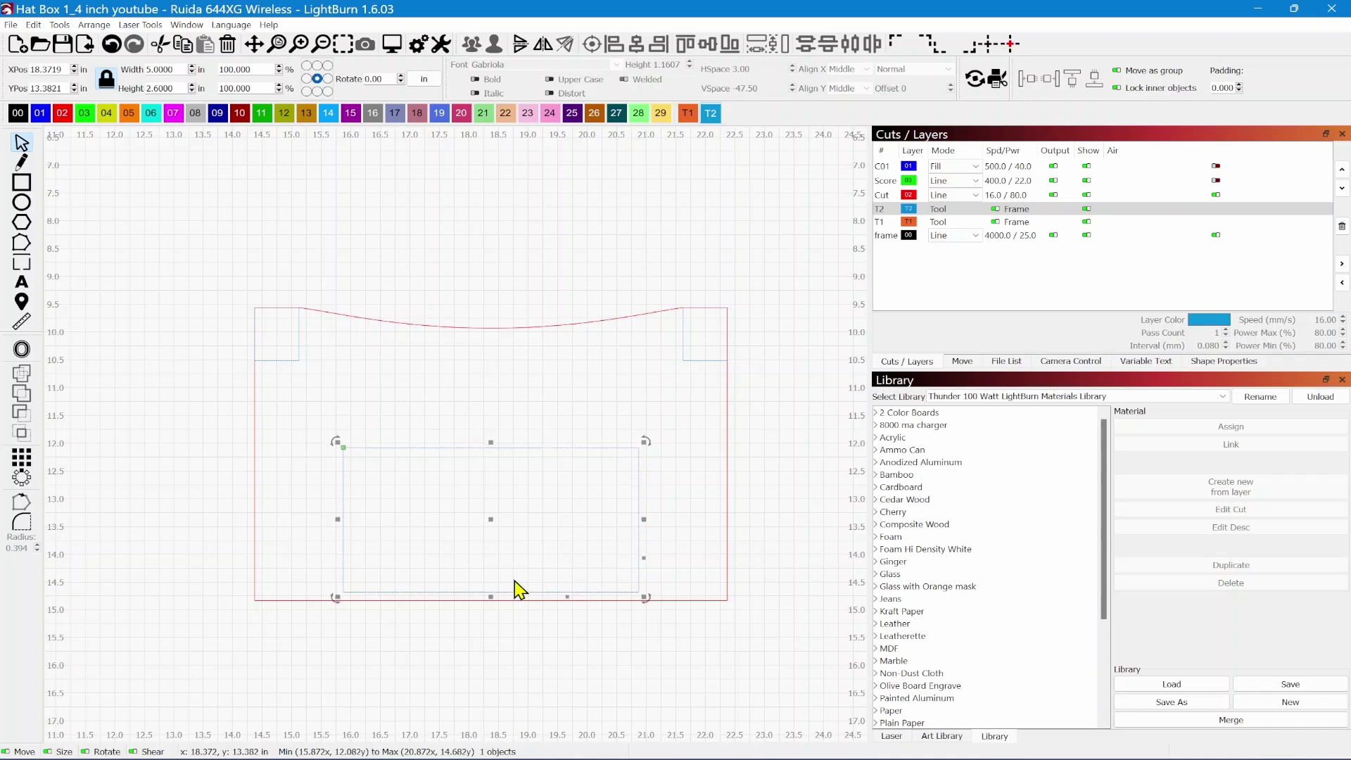
{"action": "key", "text": "Down"}
{"action": "key", "text": "Down"}
{"action": "key", "text": "Down"}
{"action": "key", "text": "Down"}
{"action": "key", "text": "Down"}
{"action": "key", "text": "Down"}
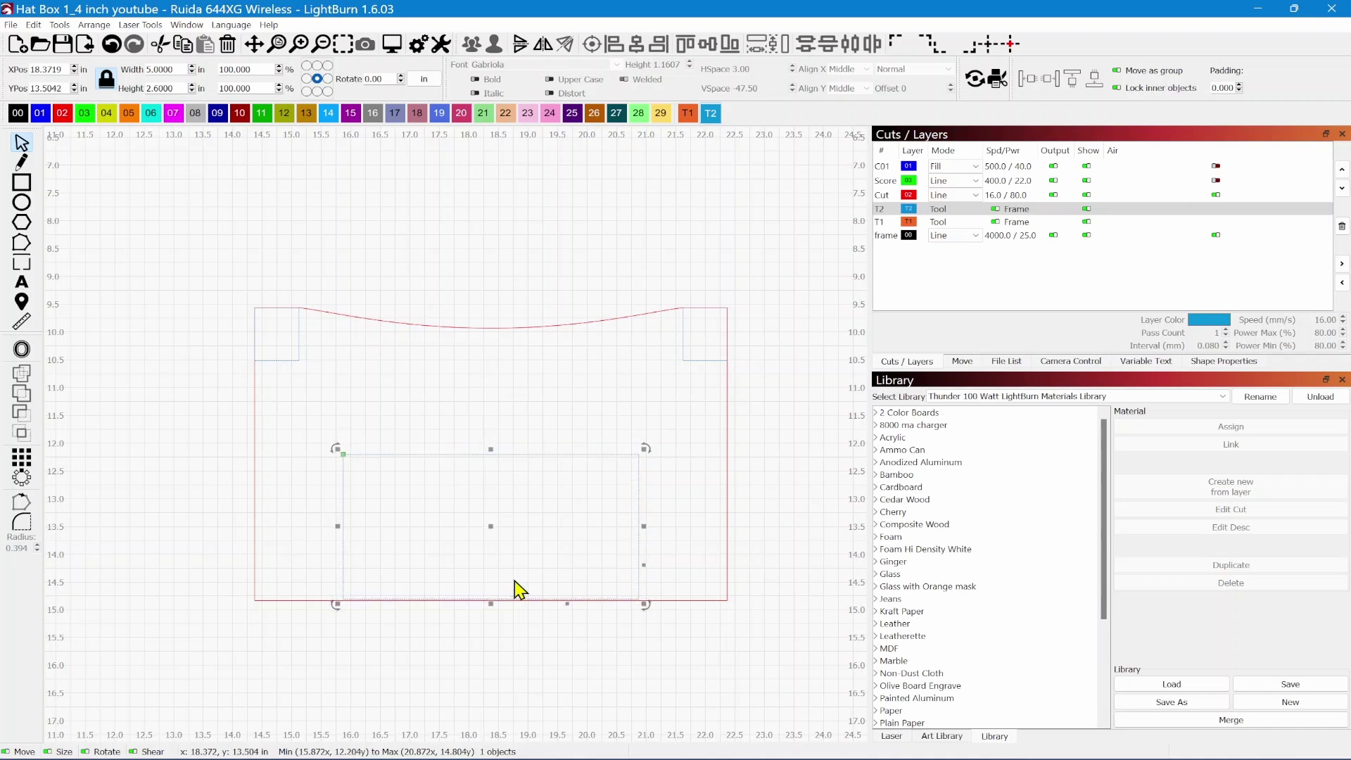
{"action": "key", "text": "Down"}
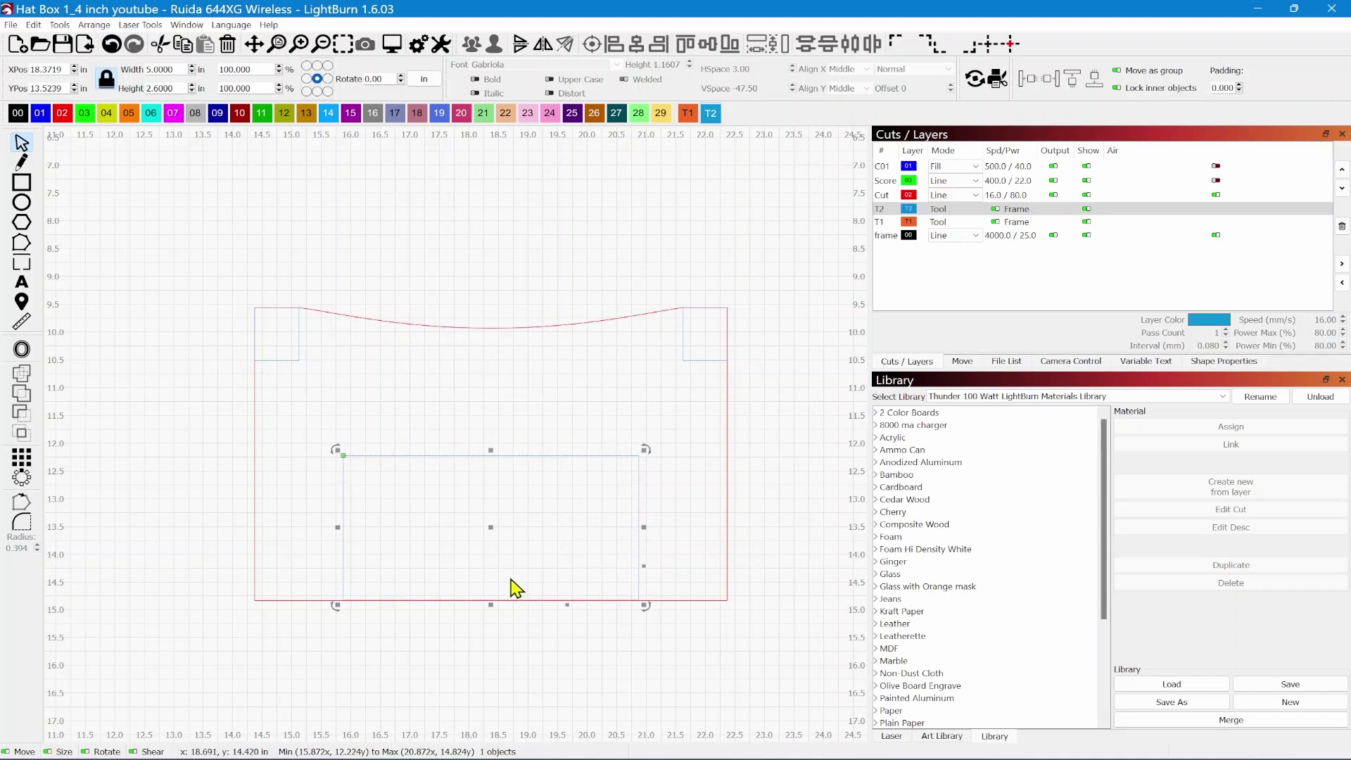
- Nudge the 5 by 2.6 in guide rectangle down so its lower edge coincides exactly with the panel's bottom edge
{"action": "scroll", "coordinate": [533, 597], "scroll_direction": "up", "scroll_amount": 8}
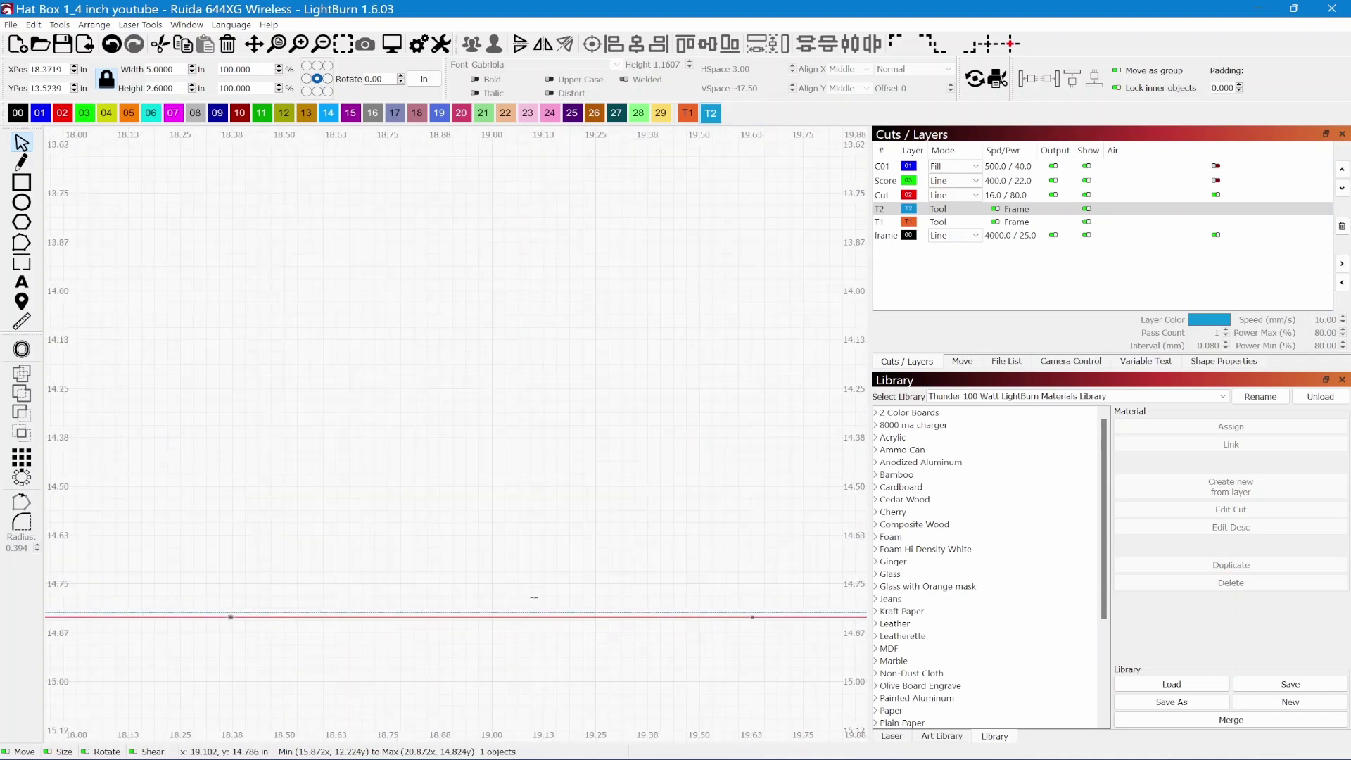
{"action": "key", "text": "Down"}
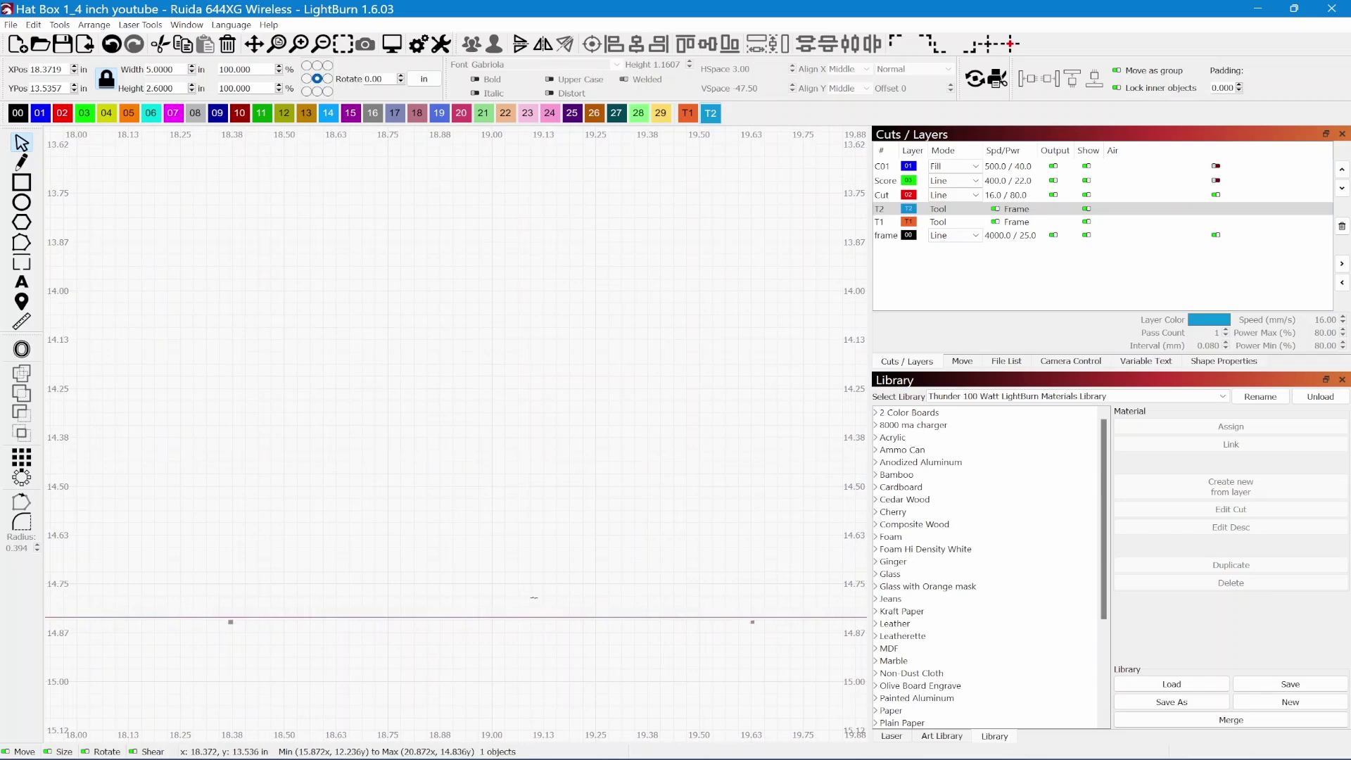
{"action": "scroll", "coordinate": [404, 556], "scroll_direction": "down", "scroll_amount": 8}
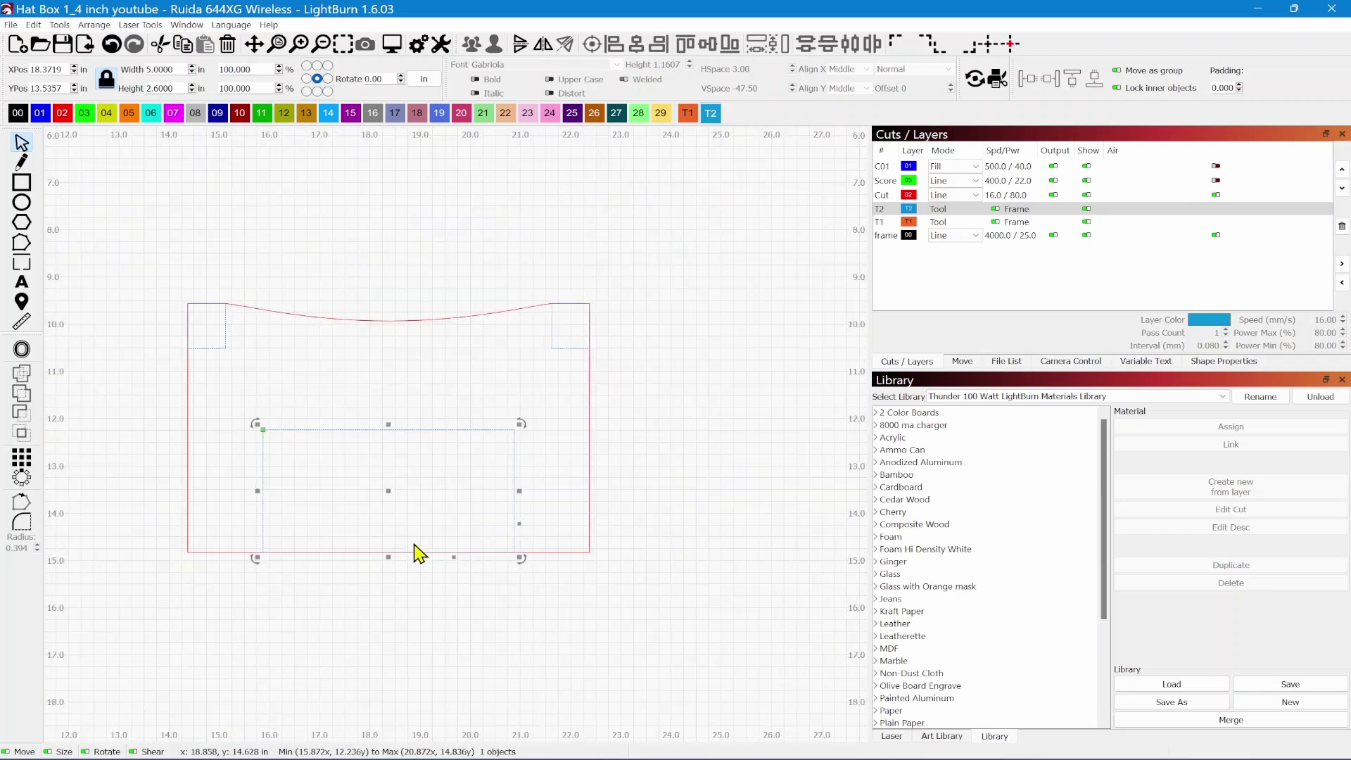
{"action": "left_click", "coordinate": [377, 402]}
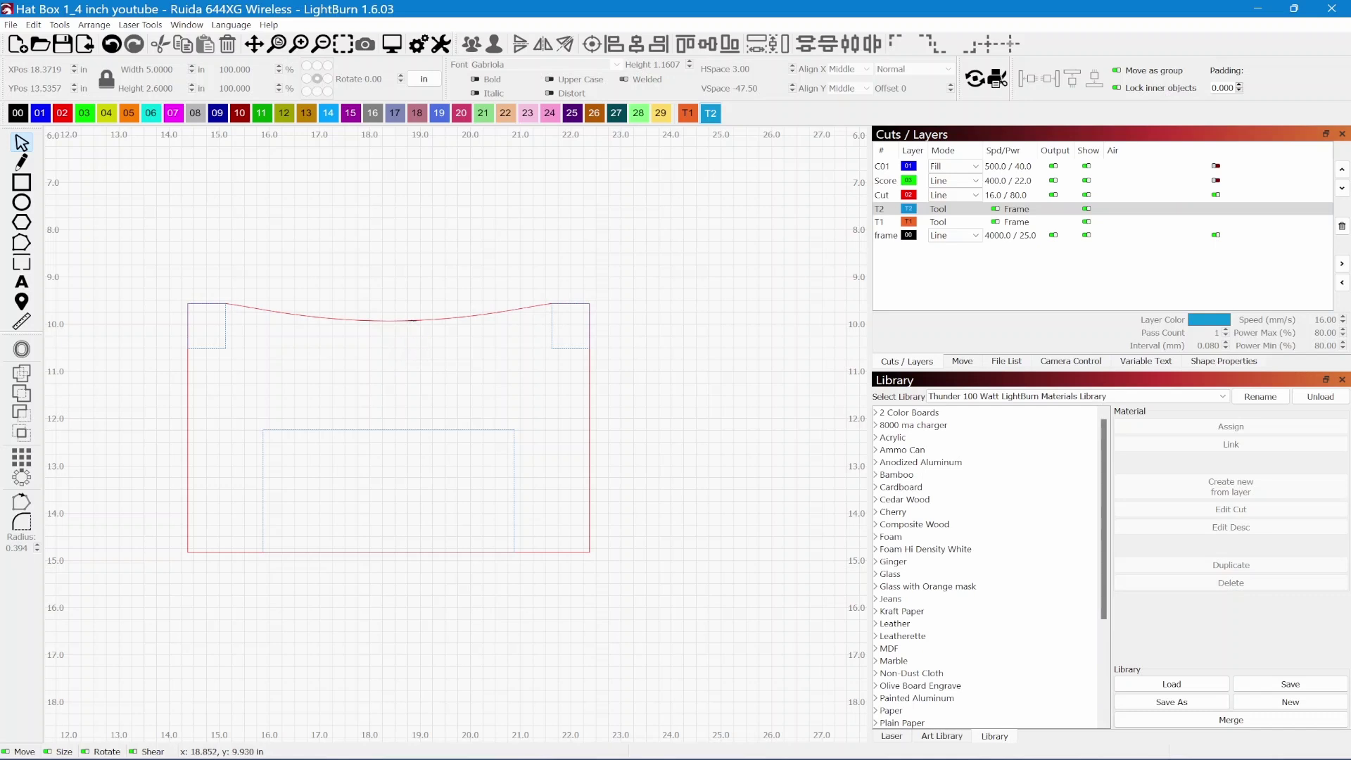
- Lower the middle node of the panel's curved top edge straight down until it touches the upper side of the 5 by 2.6 in guide rectangle
{"action": "left_click", "coordinate": [412, 321]}
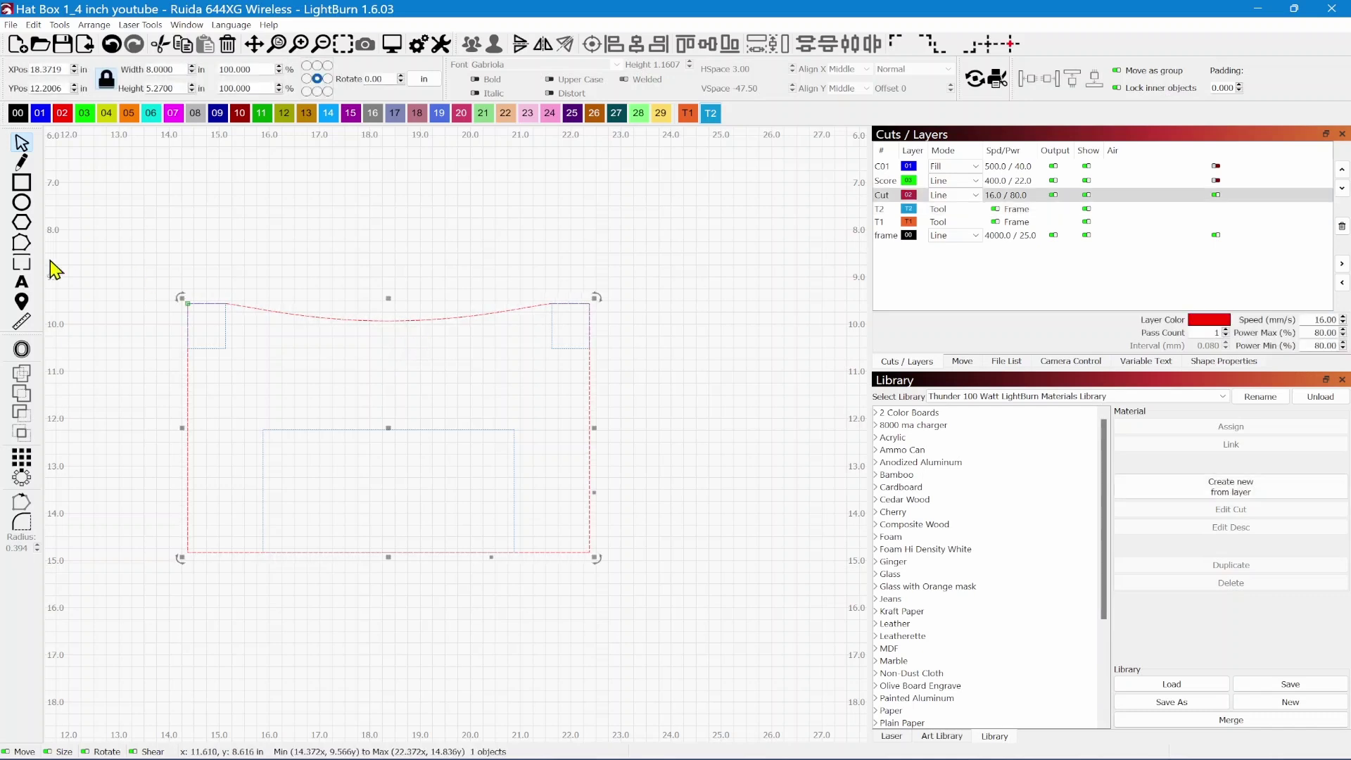
{"action": "left_click", "coordinate": [24, 246]}
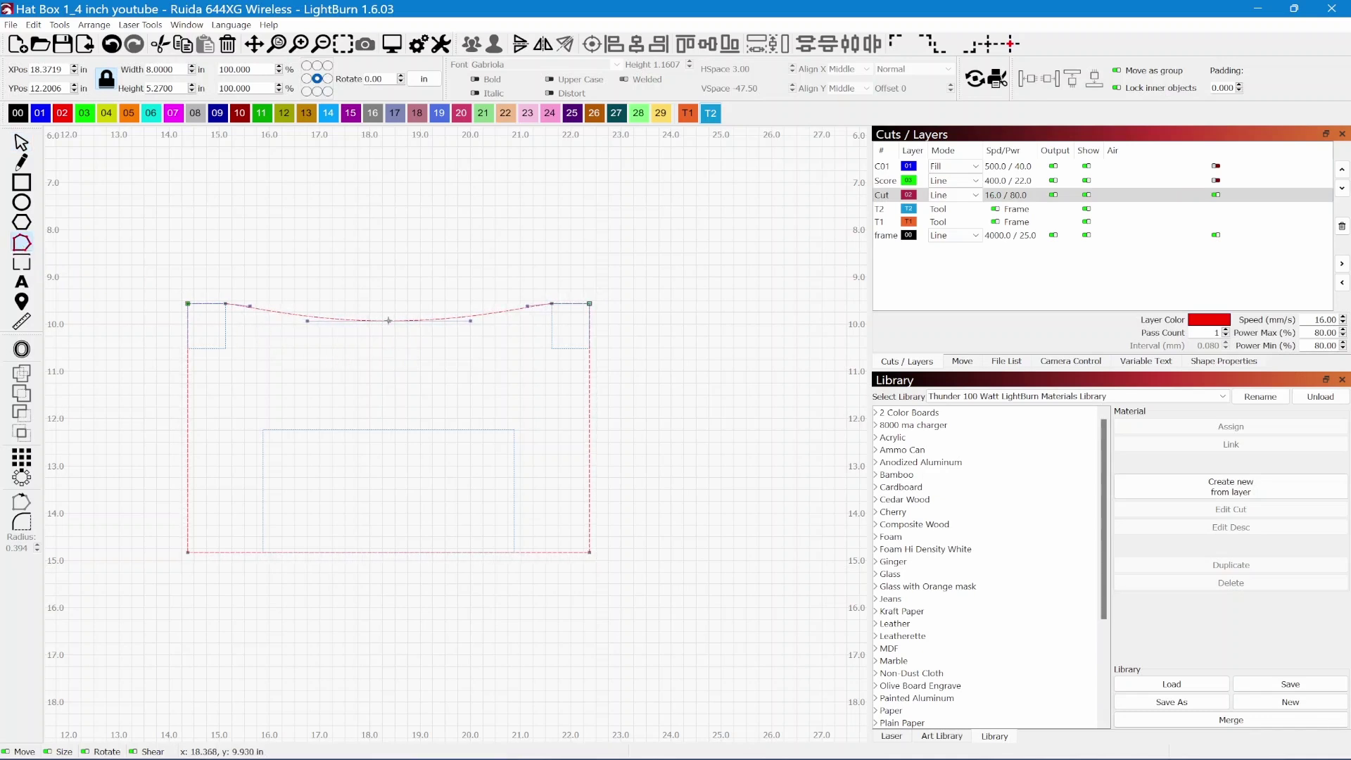
{"action": "left_click", "coordinate": [389, 321]}
{"action": "key", "text": "Down"}
{"action": "key", "text": "Down"}
{"action": "key", "text": "Down"}
{"action": "key", "text": "Down"}
{"action": "key", "text": "Down"}
{"action": "key", "text": "Down"}
{"action": "key", "text": "Down"}
{"action": "key", "text": "Down"}
{"action": "key", "text": "Down"}
{"action": "key", "text": "Down"}
{"action": "key", "text": "Down"}
{"action": "key", "text": "Down"}
{"action": "key", "text": "Down"}
{"action": "key", "text": "Down"}
{"action": "key", "text": "Down"}
{"action": "key", "text": "Down"}
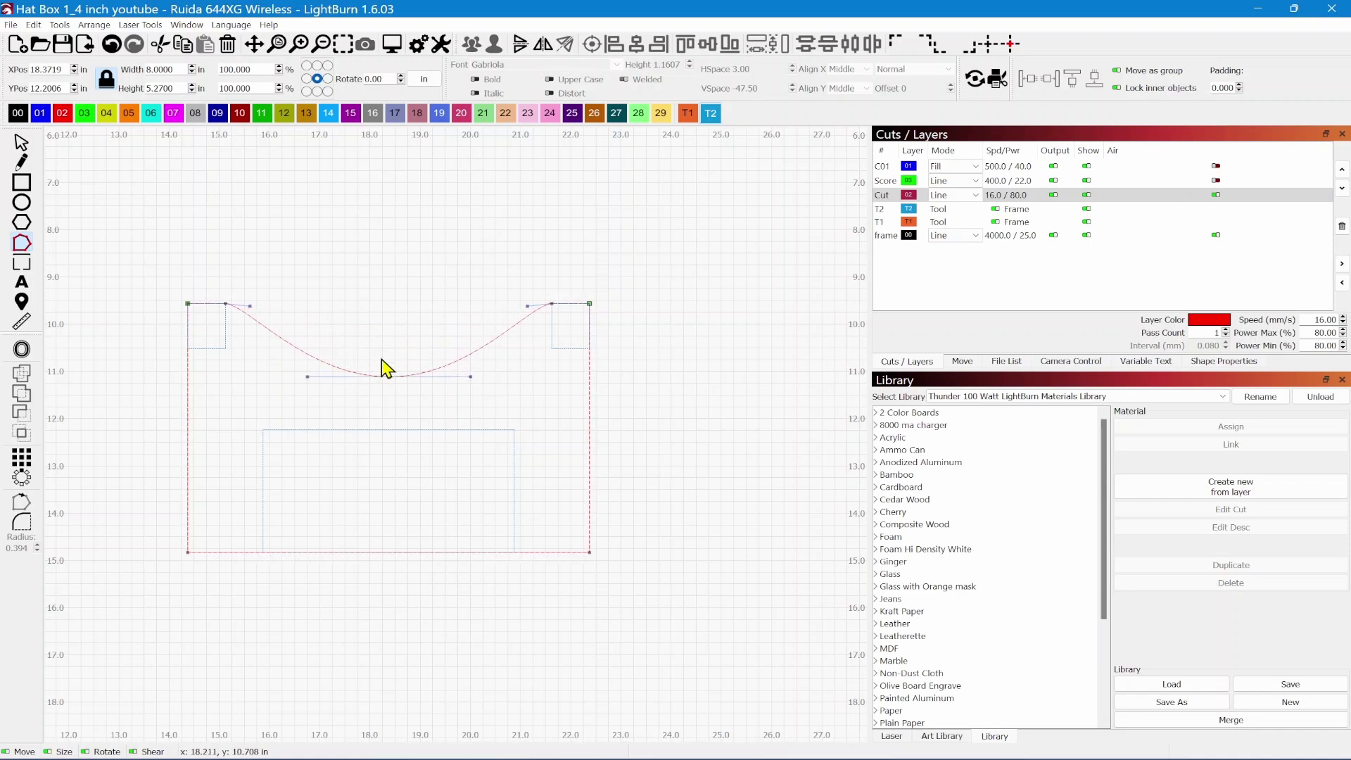
{"action": "key", "text": "Down"}
{"action": "key", "text": "Down"}
{"action": "key", "text": "Down"}
{"action": "key", "text": "Down"}
{"action": "key", "text": "Down"}
{"action": "key", "text": "Down"}
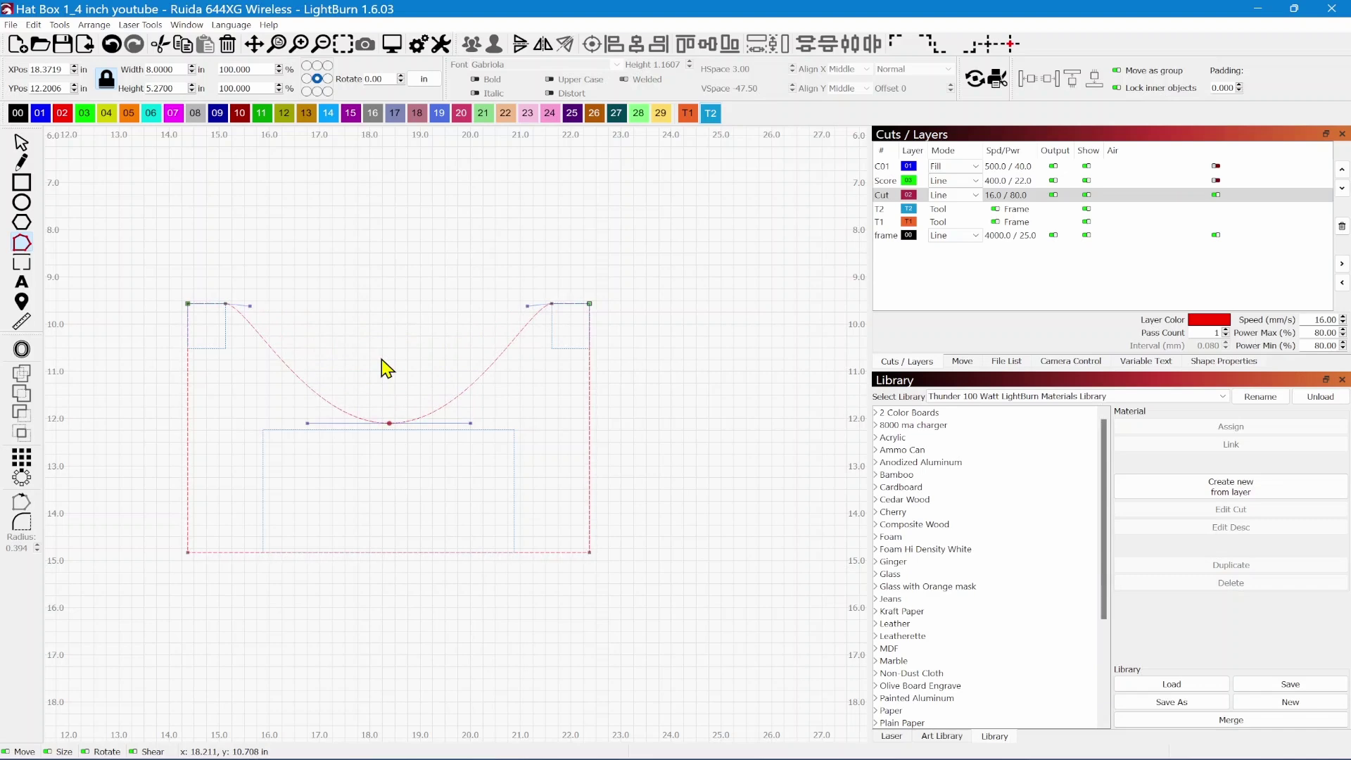
{"action": "scroll", "coordinate": [384, 364], "scroll_direction": "up", "scroll_amount": 5}
{"action": "left_click_drag", "start_coordinate": [408, 543], "coordinate": [510, 450]}
{"action": "scroll", "coordinate": [467, 478], "scroll_direction": "up", "scroll_amount": 1}
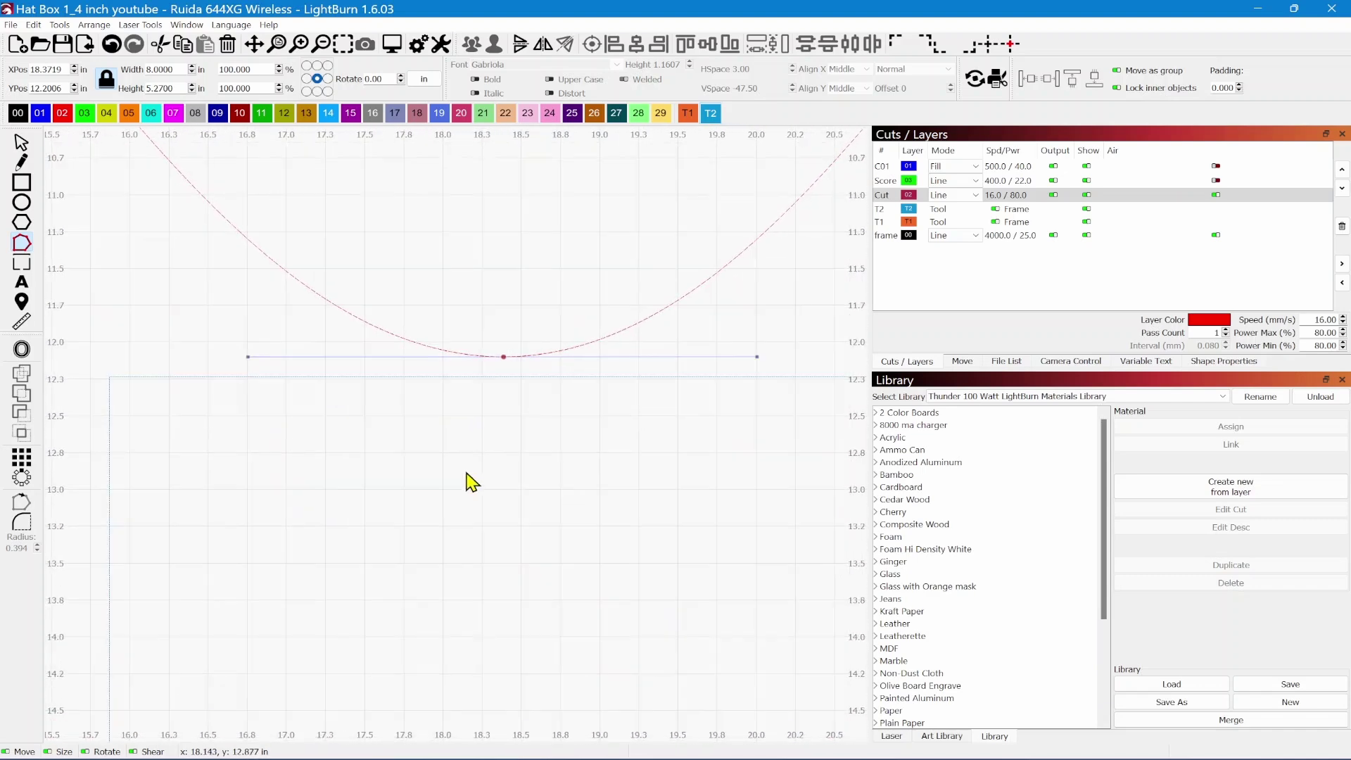
{"action": "key", "text": "Down"}
{"action": "key", "text": "Down"}
{"action": "key", "text": "Down"}
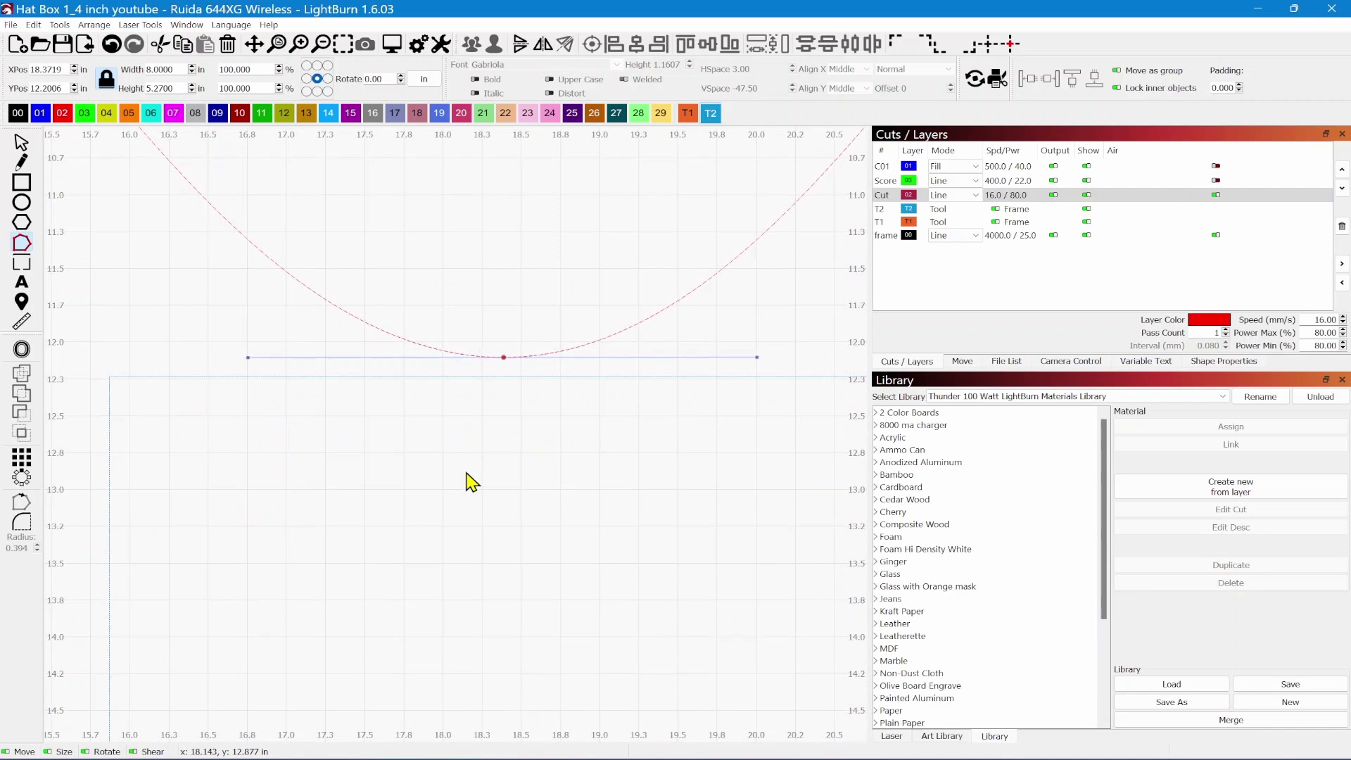
{"action": "key", "text": "Down"}
{"action": "key", "text": "Down"}
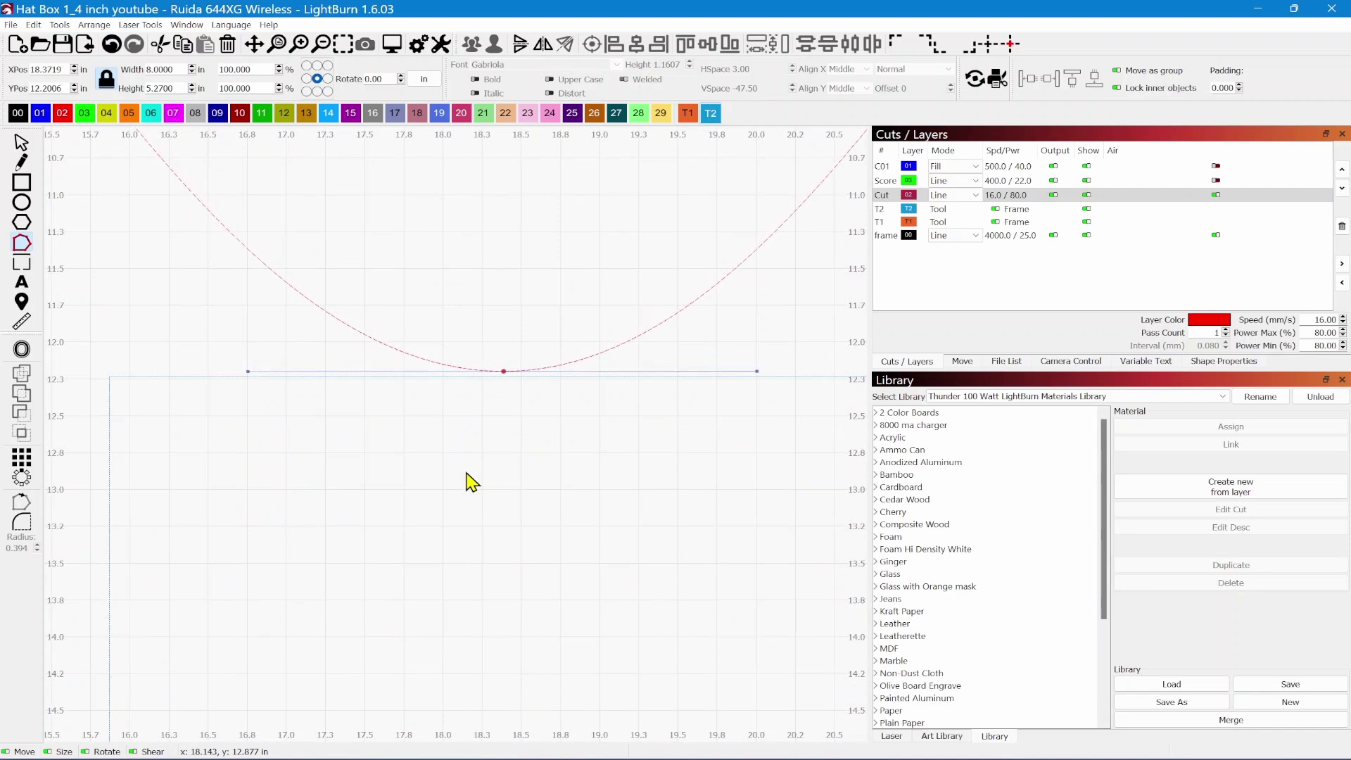
{"action": "key", "text": "Down"}
- Stretch both curve handles of the lowered middle node outward to the guide rectangle's upper corners
{"action": "scroll", "coordinate": [459, 408], "scroll_direction": "down", "scroll_amount": 4}
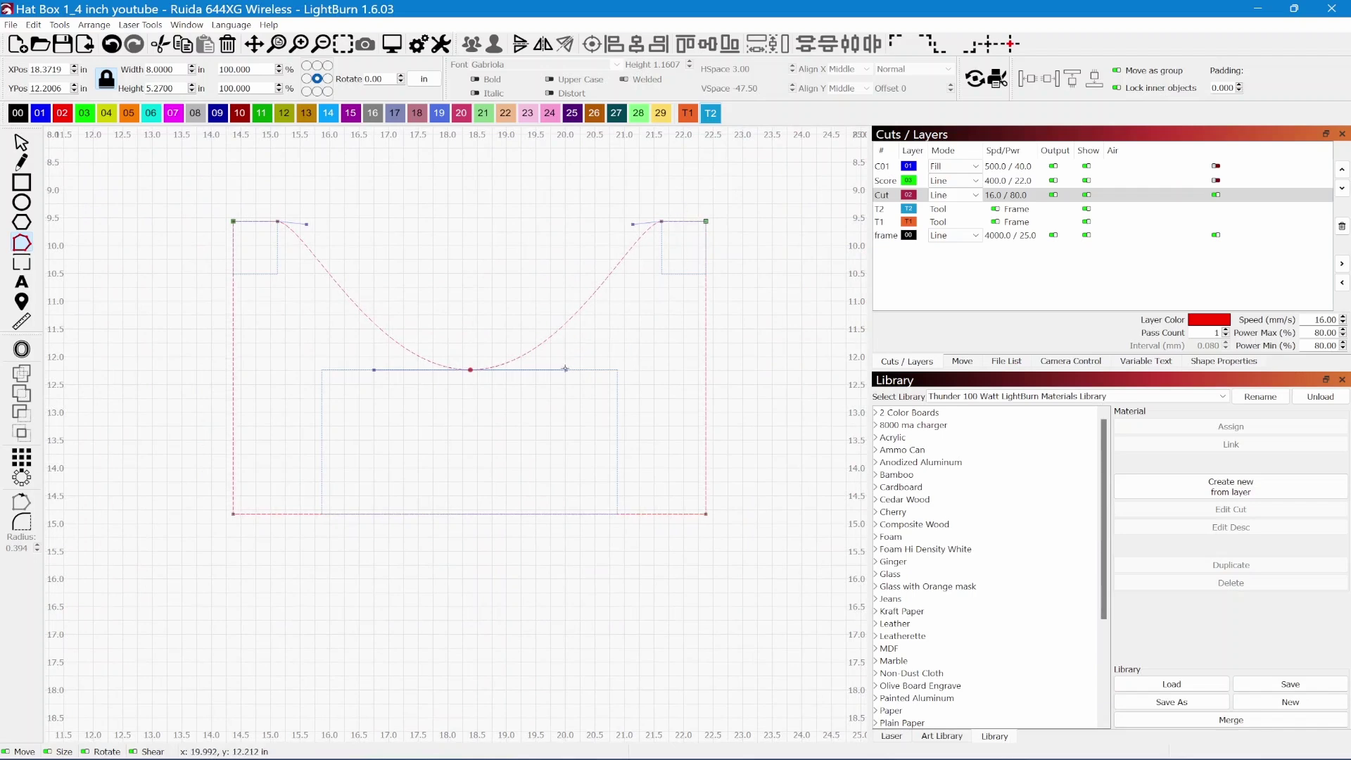
{"action": "left_click_drag", "start_coordinate": [567, 369], "coordinate": [619, 368]}
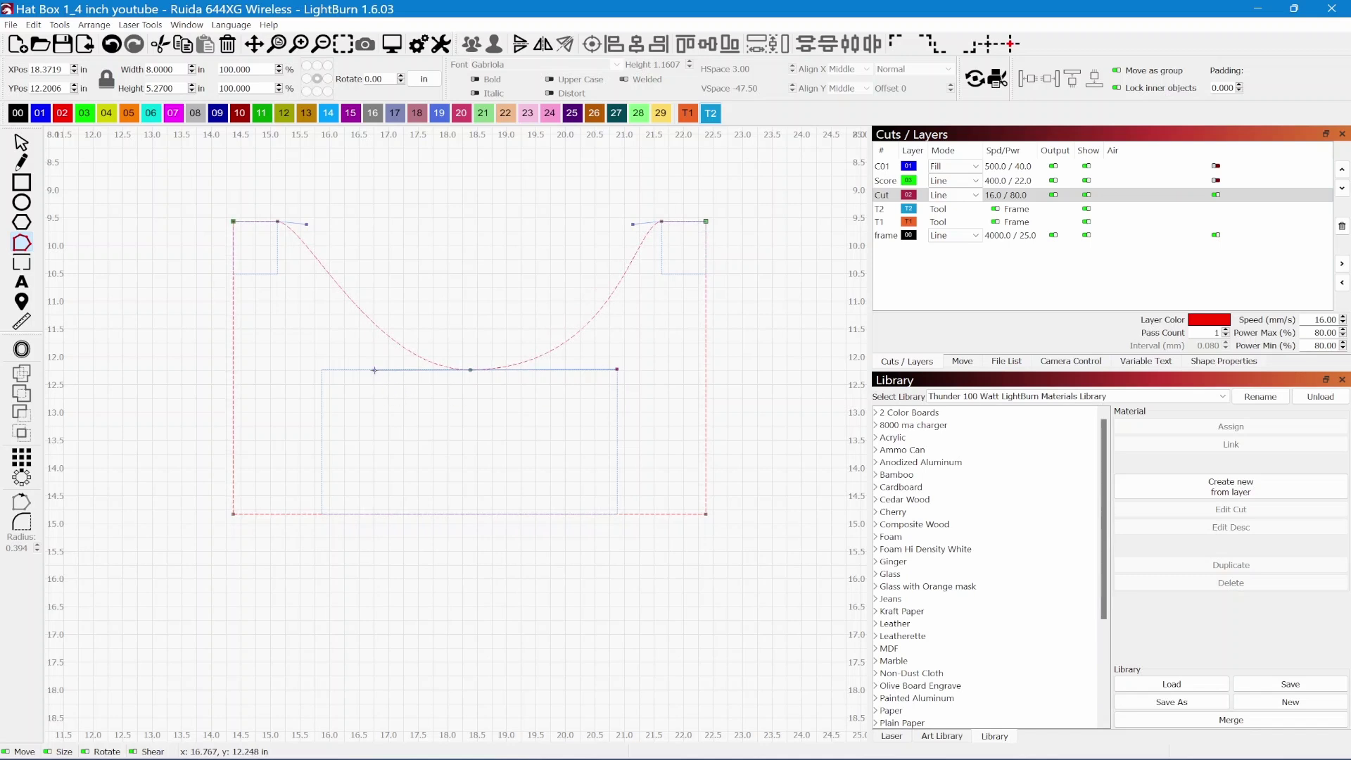
{"action": "left_click_drag", "start_coordinate": [374, 369], "coordinate": [324, 371]}
- Turn off framing and visibility for the T2 guide layer, and leave node editing with the panel deselected
{"action": "left_click", "coordinate": [995, 209]}
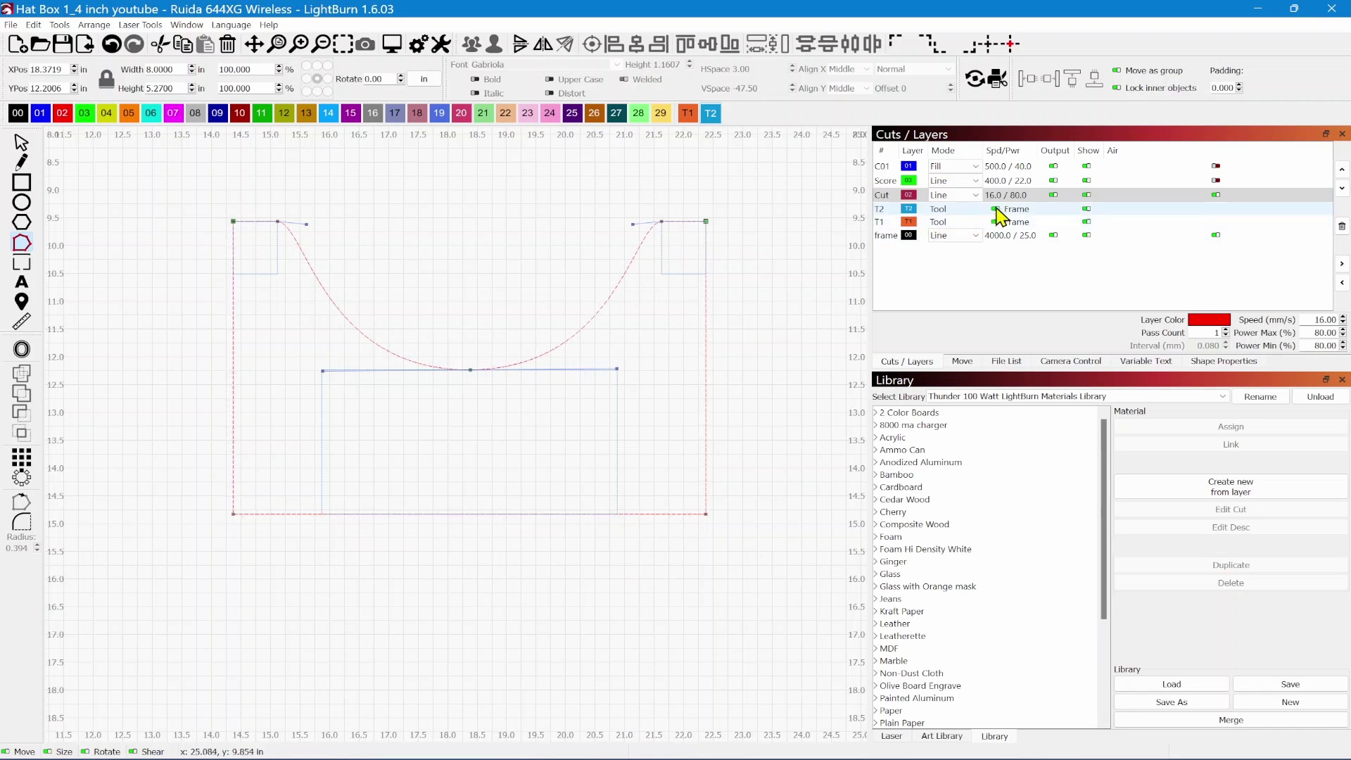
{"action": "left_click", "coordinate": [1086, 210]}
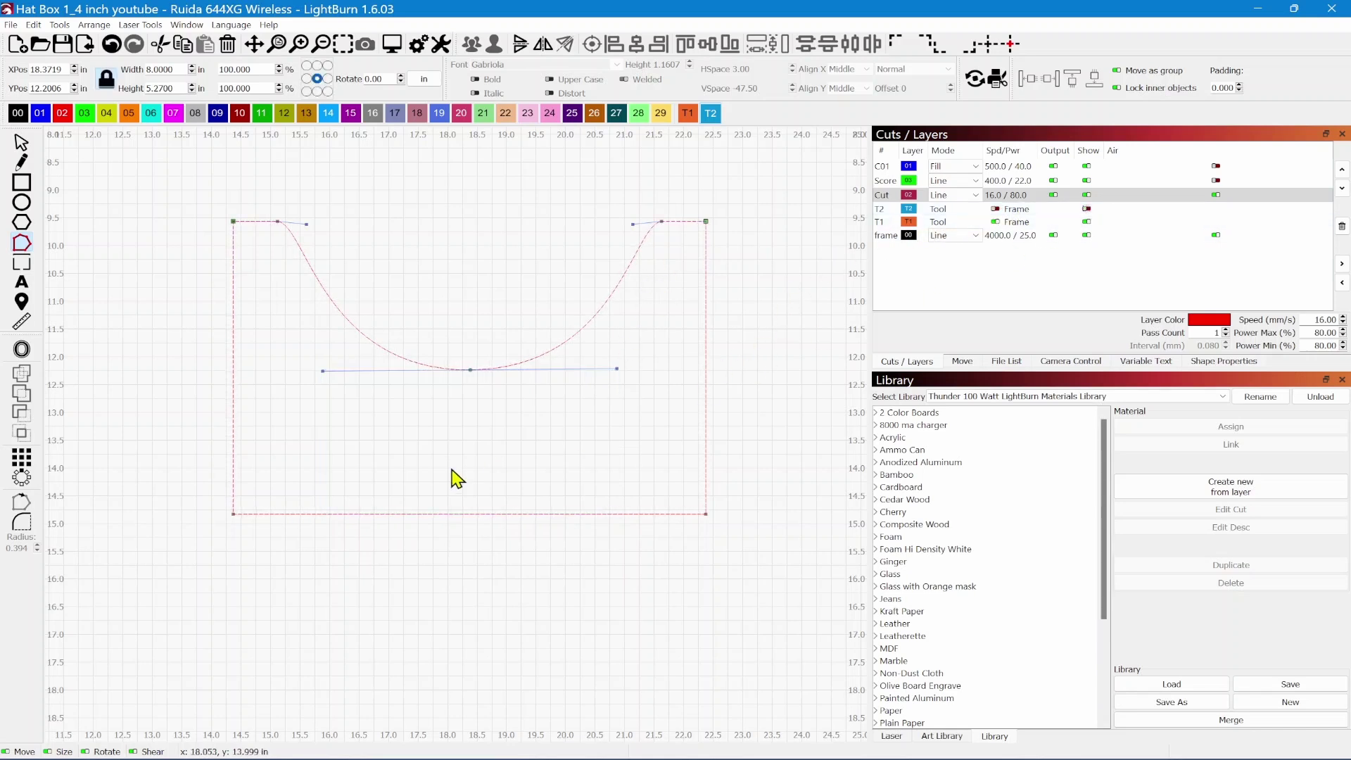
{"action": "left_click", "coordinate": [21, 143]}
{"action": "left_click", "coordinate": [139, 491]}
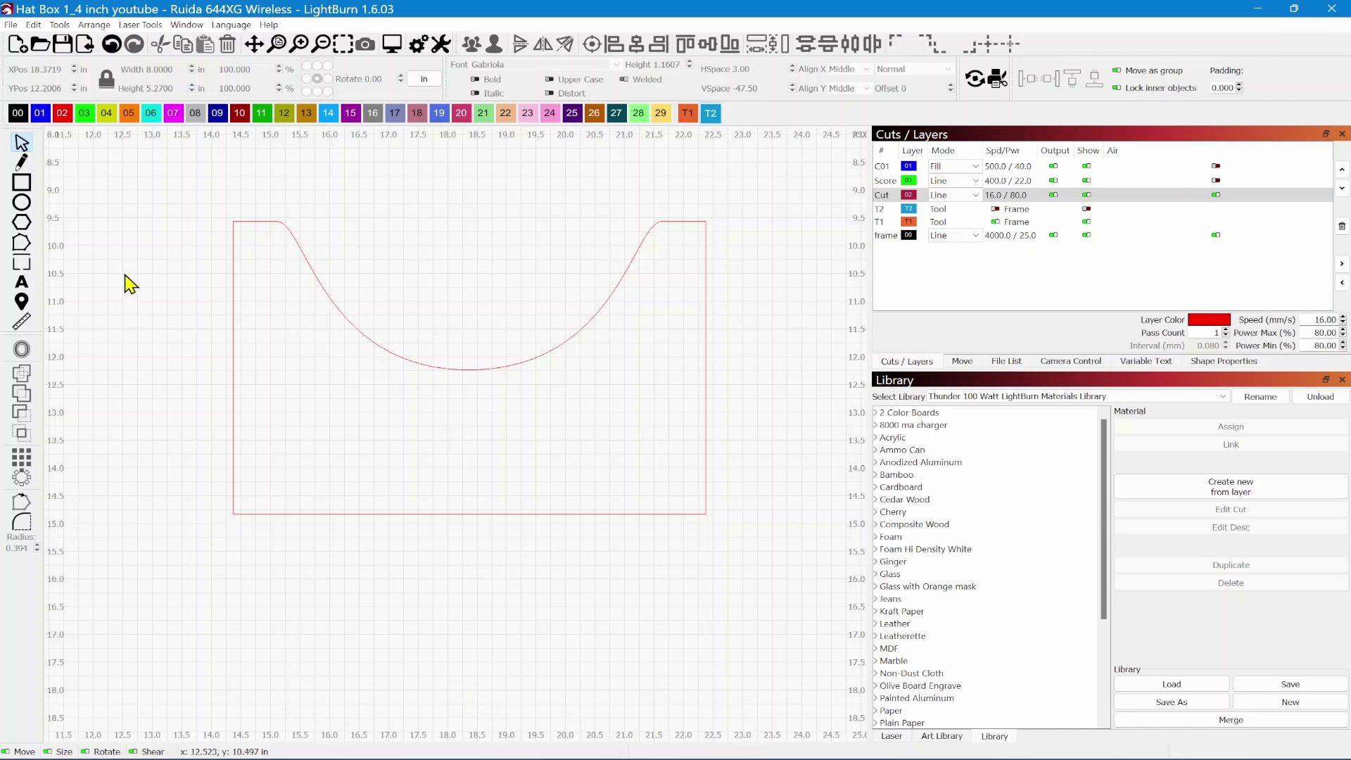
{"action": "left_click", "coordinate": [234, 384]}
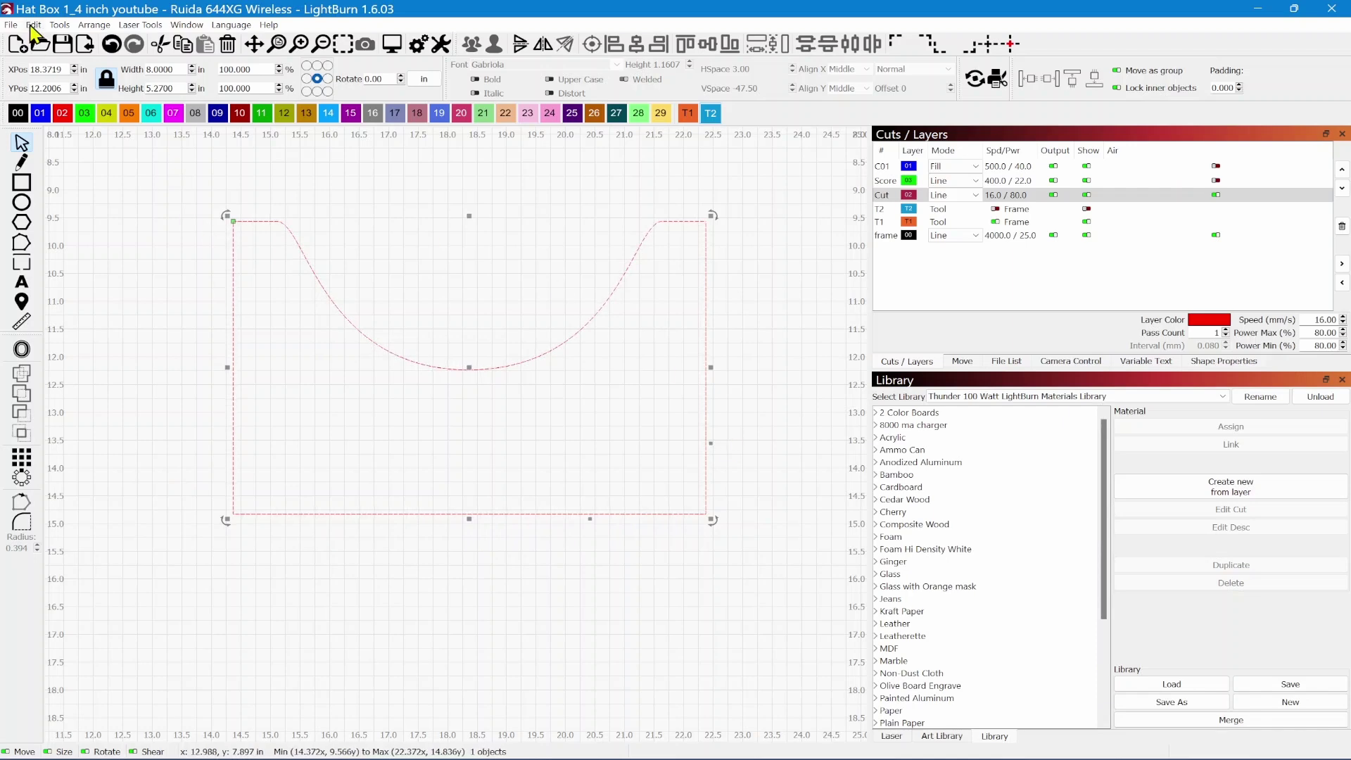
{"action": "left_click", "coordinate": [33, 25]}
{"action": "left_click", "coordinate": [33, 25]}
{"action": "left_click", "coordinate": [60, 26]}
{"action": "mouse_move", "coordinate": [35, 28]}
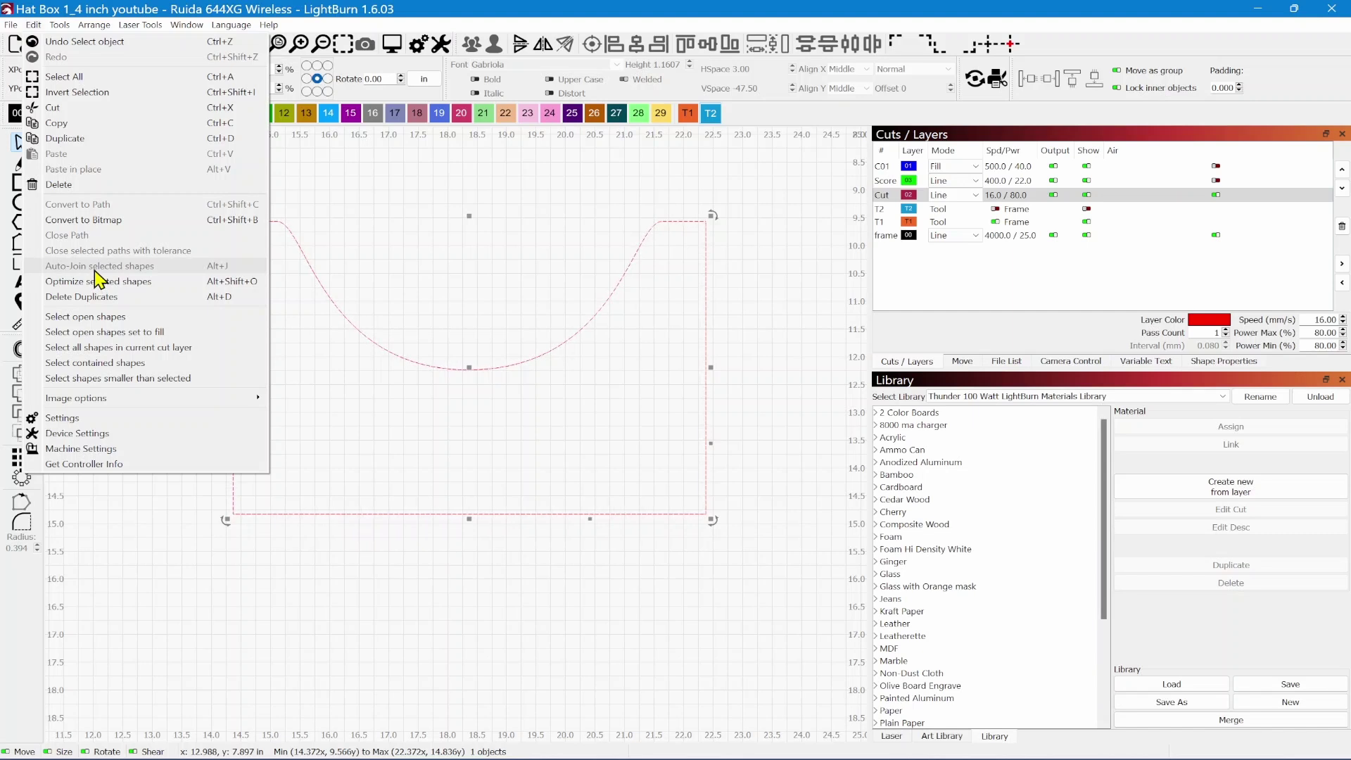
{"action": "left_click", "coordinate": [468, 629]}
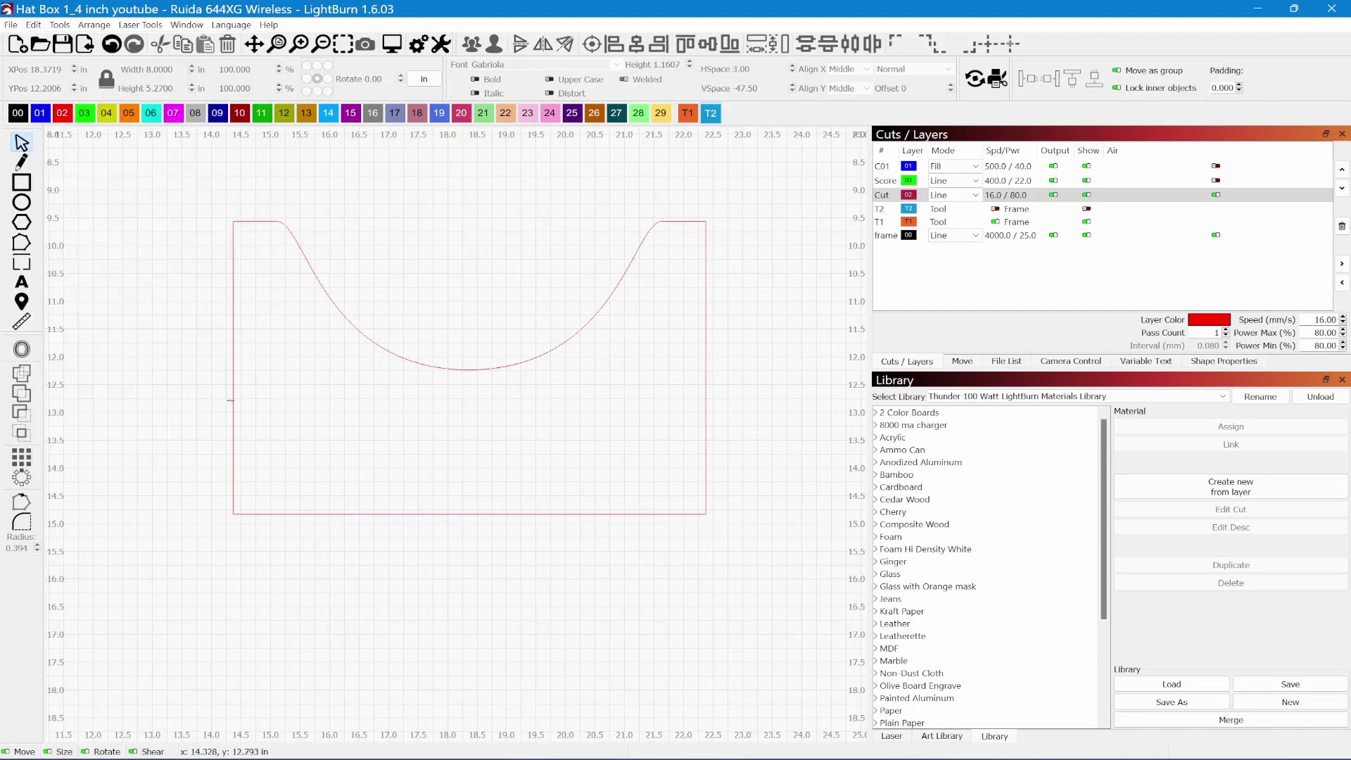
- Offset the panel outline inward by 0.225 in with the round corner style
{"action": "left_click", "coordinate": [233, 390]}
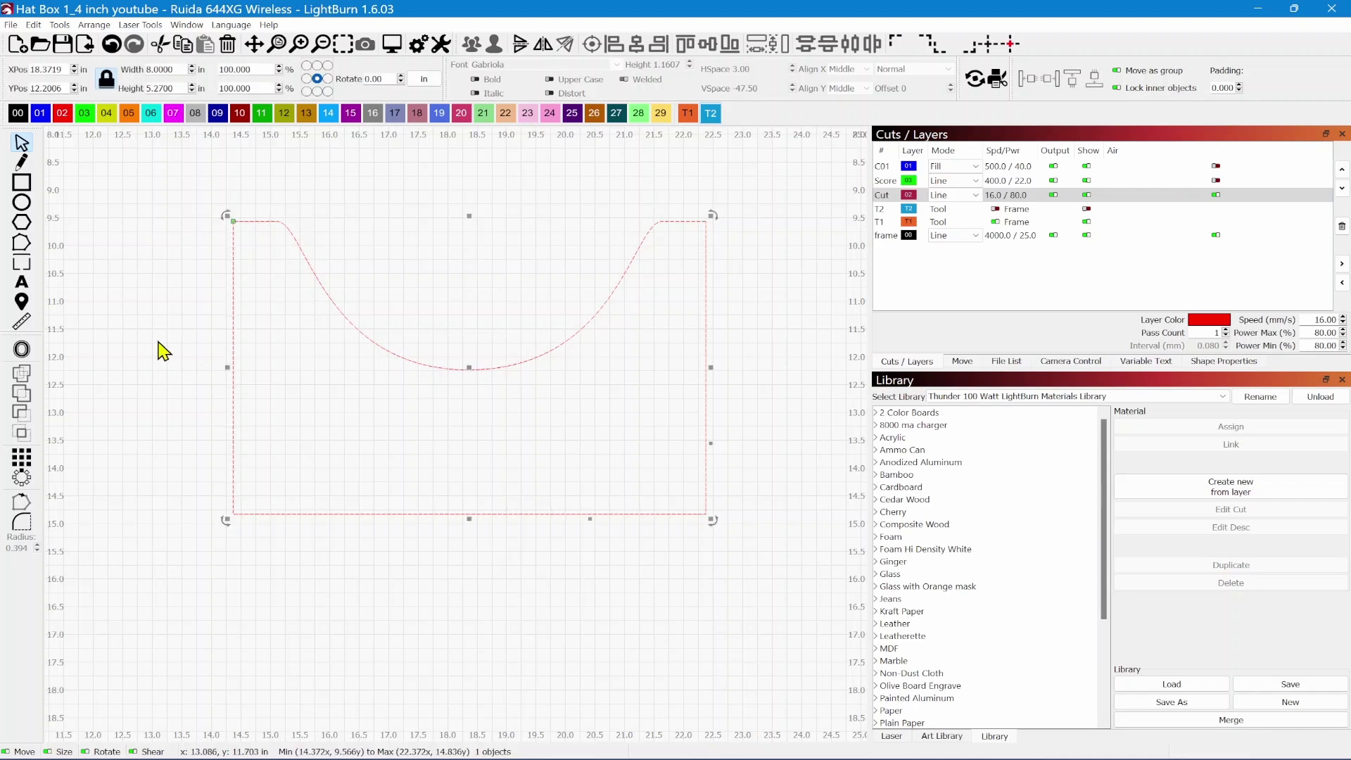
{"action": "left_click", "coordinate": [21, 349]}
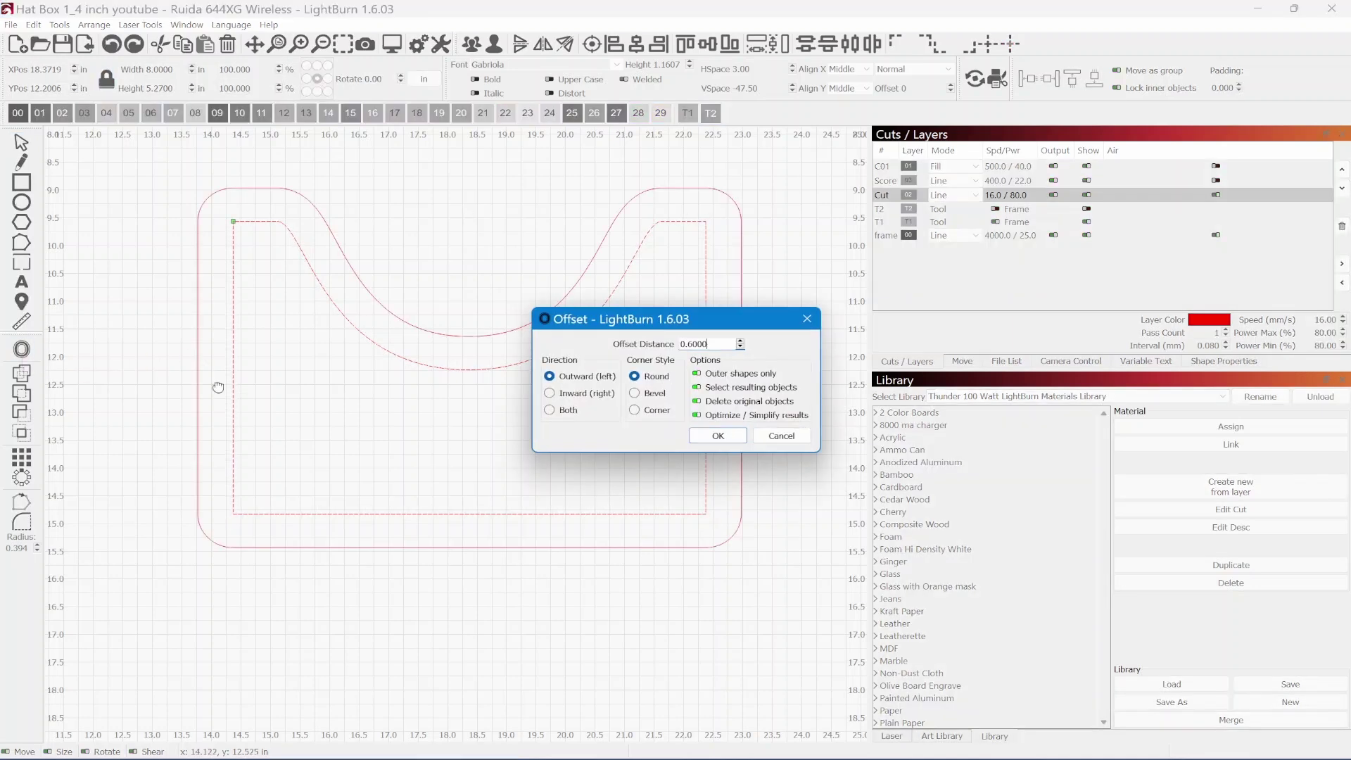
{"action": "left_click", "coordinate": [563, 394]}
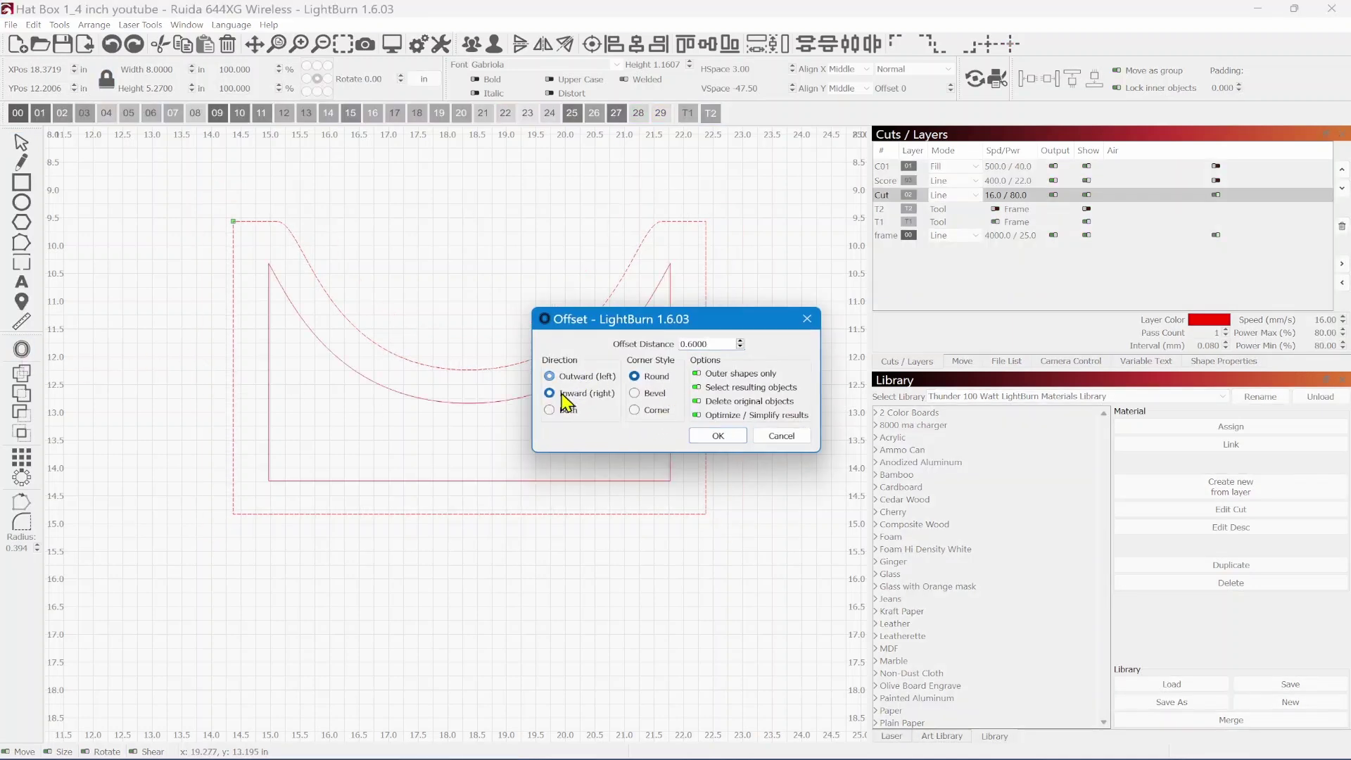
{"action": "left_click", "coordinate": [740, 341]}
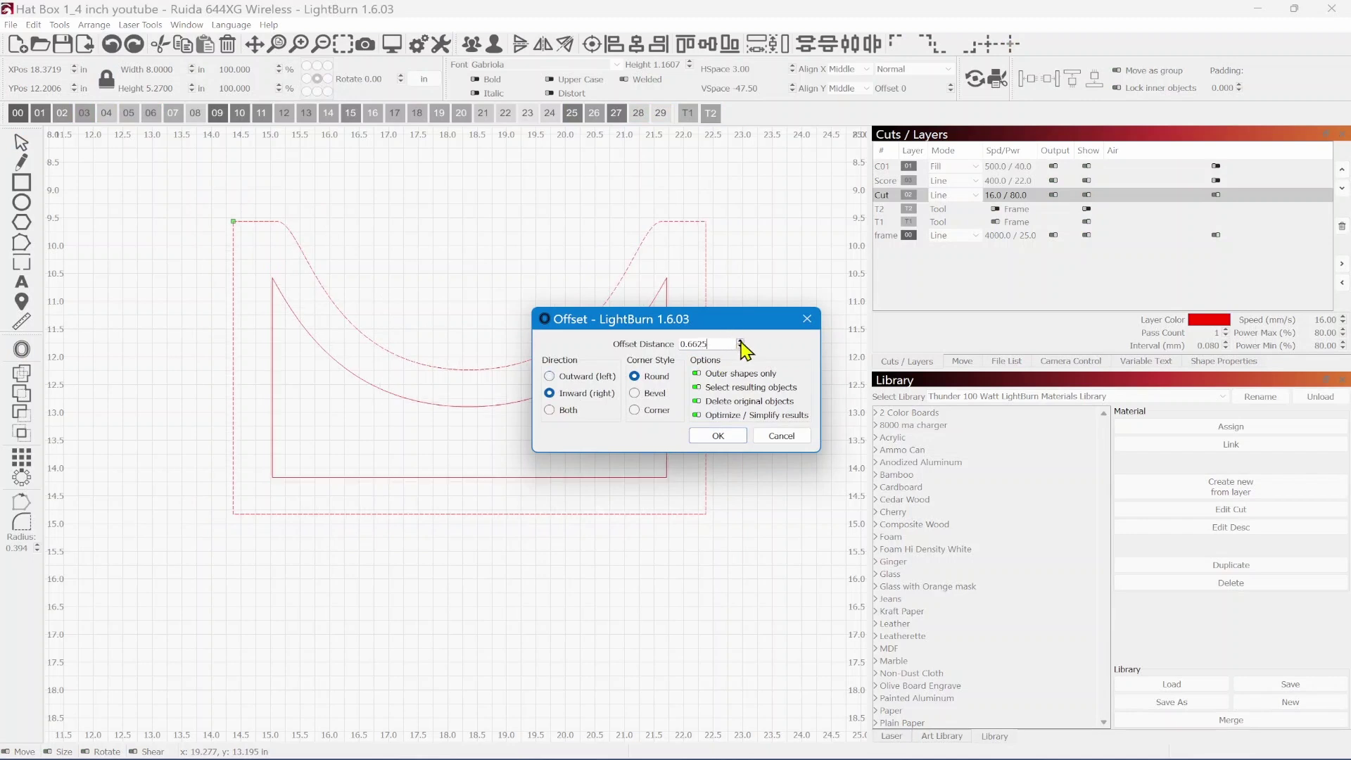
{"action": "left_click", "coordinate": [741, 346]}
{"action": "left_click", "coordinate": [741, 347]}
{"action": "left_click", "coordinate": [740, 347]}
{"action": "left_click", "coordinate": [740, 347]}
{"action": "left_click", "coordinate": [740, 347]}
{"action": "left_click", "coordinate": [740, 347]}
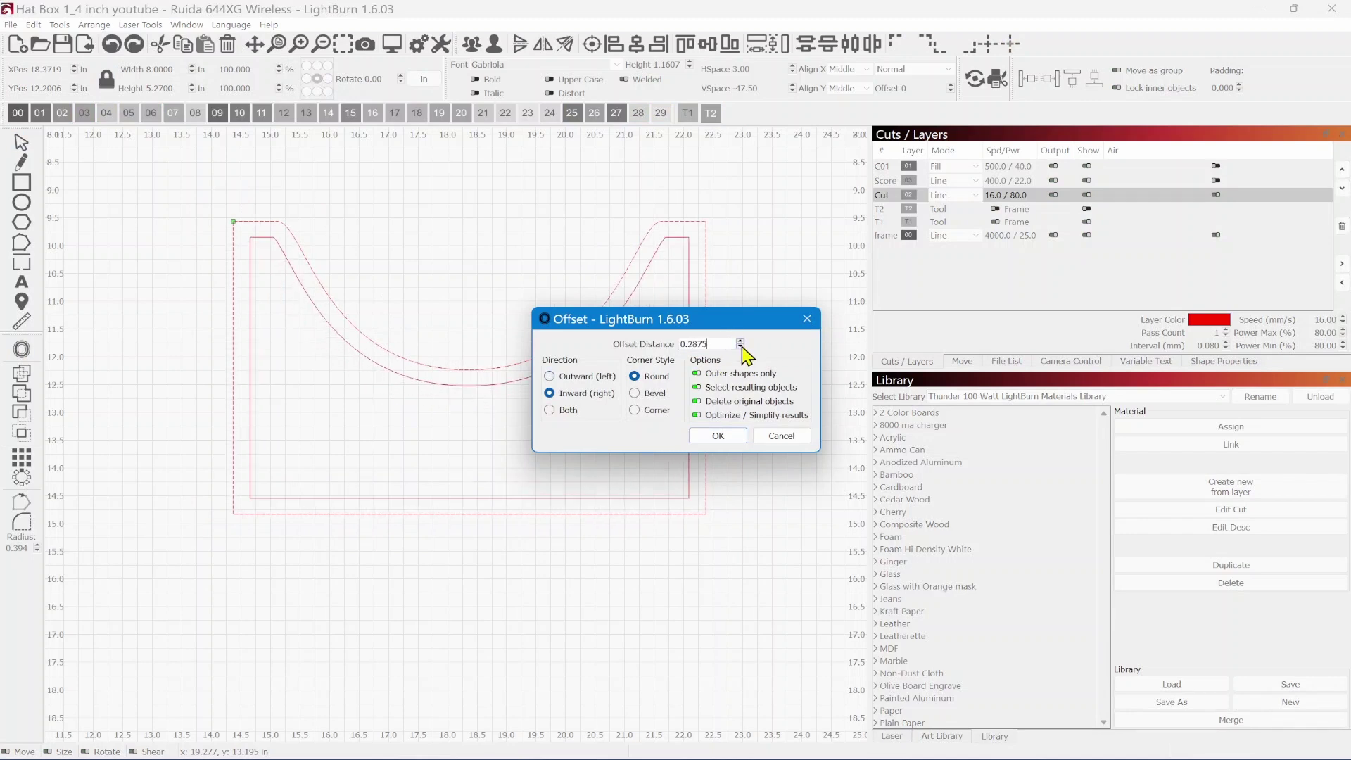
{"action": "left_click", "coordinate": [740, 347]}
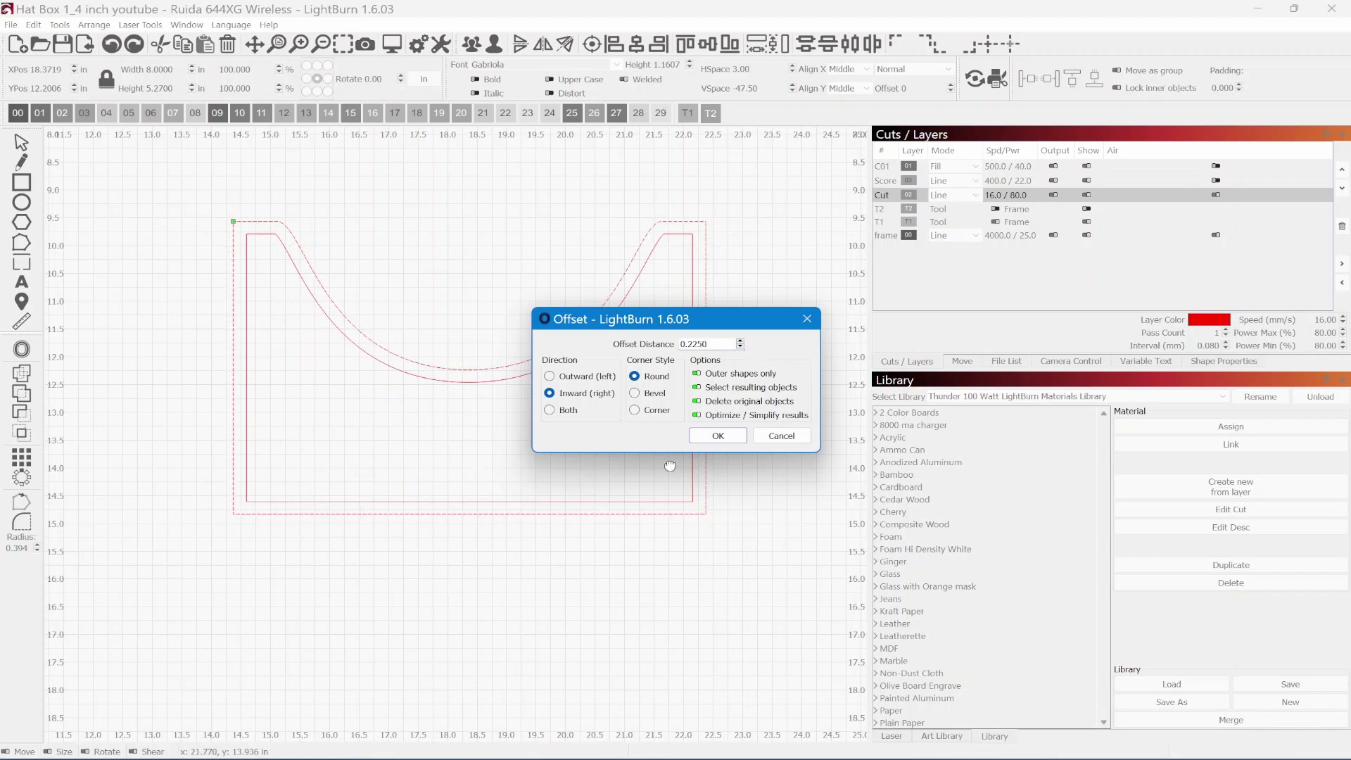
{"action": "left_click", "coordinate": [720, 439]}
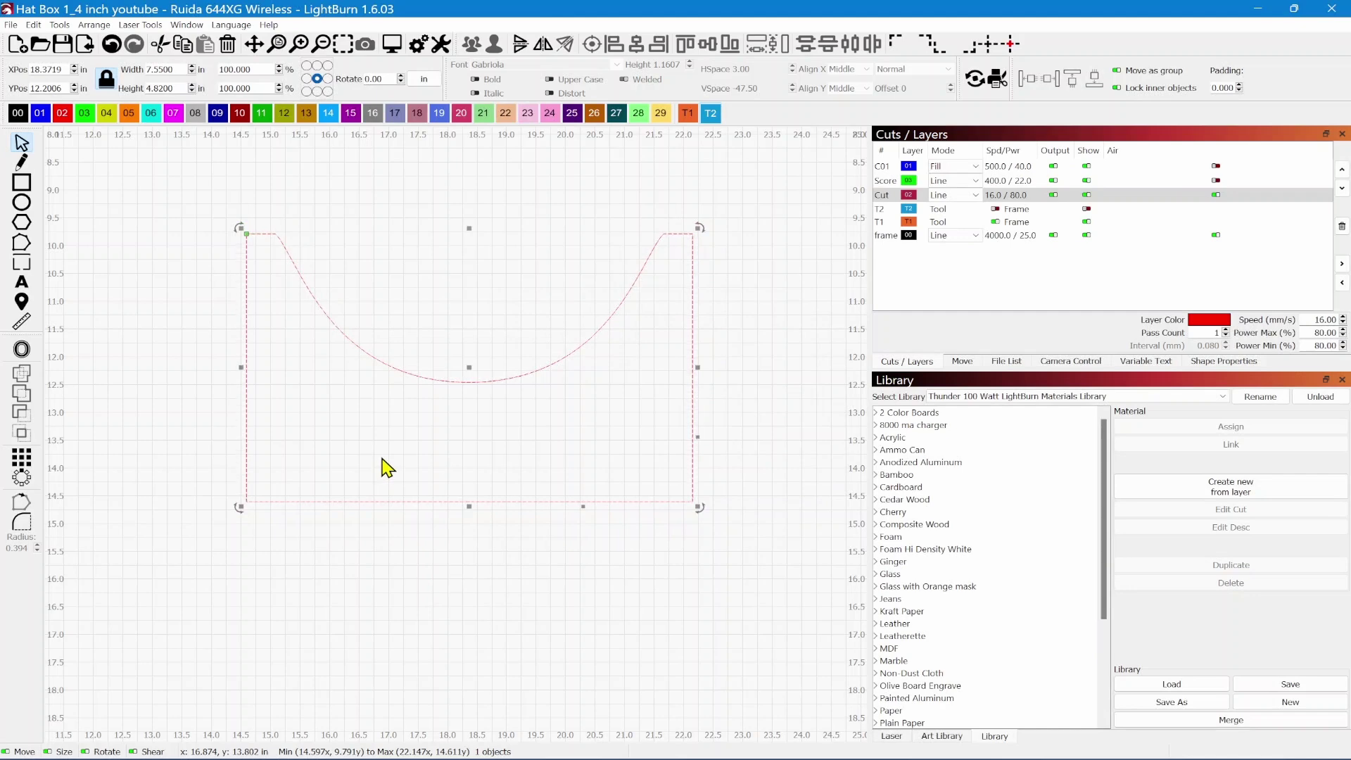
- Undo the offset and repeat it 0.225 in inward, with deletion of the original objects turned off
{"action": "key", "text": "ctrl+z"}
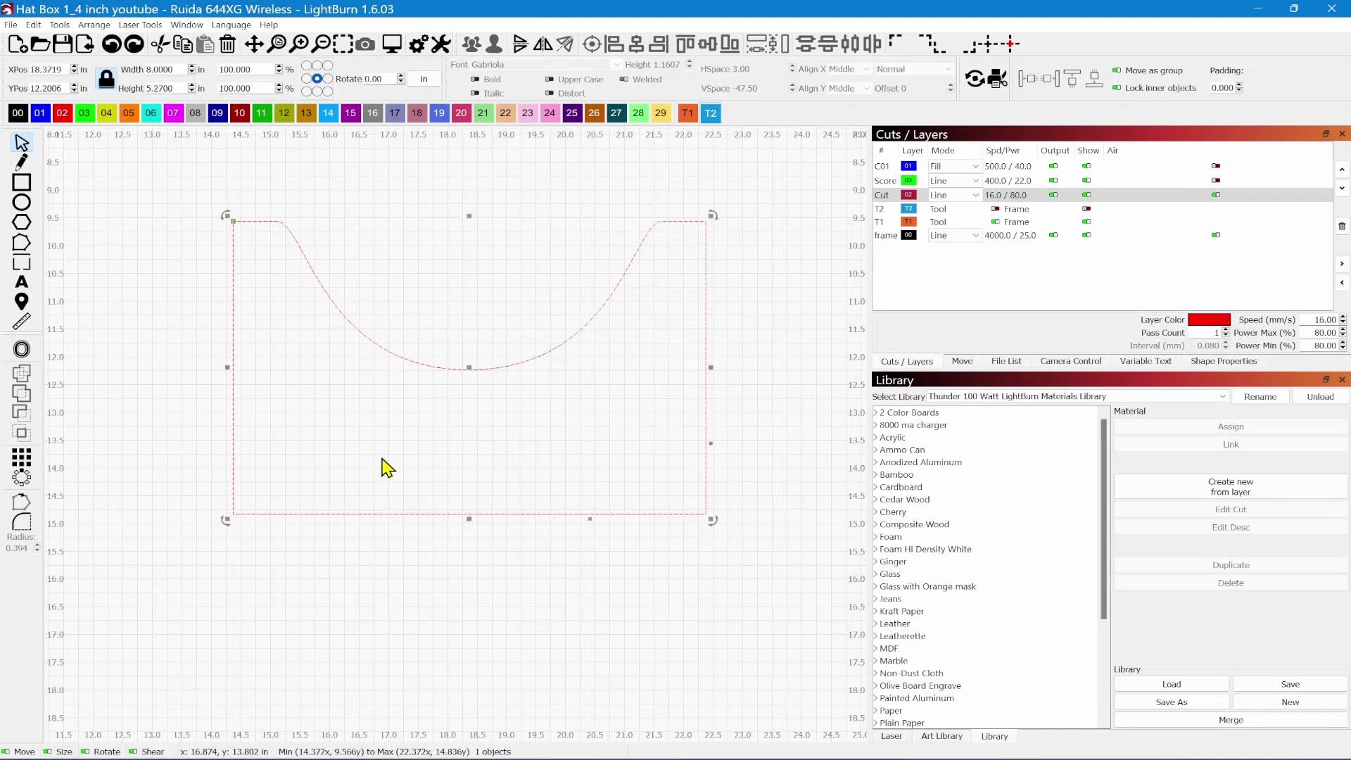
{"action": "left_click", "coordinate": [21, 373]}
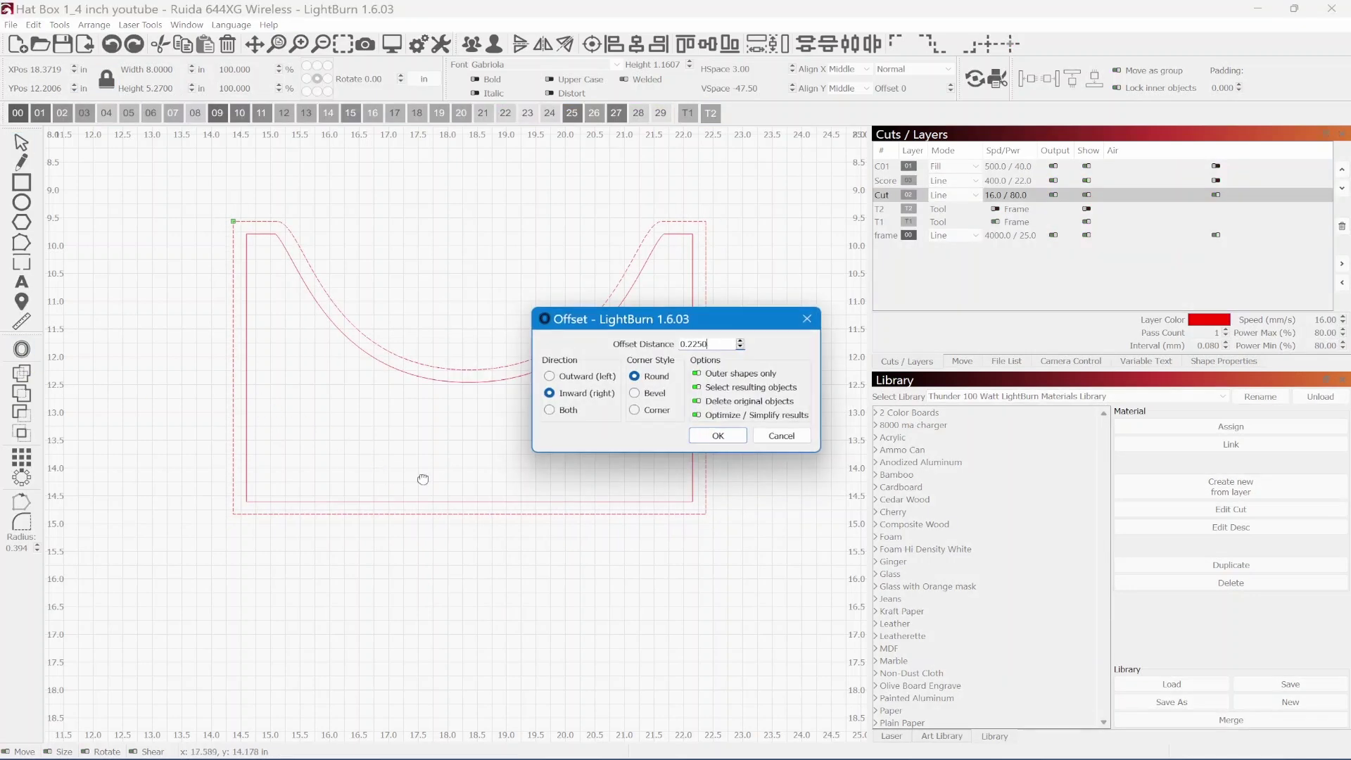
{"action": "left_click", "coordinate": [698, 401]}
{"action": "left_click", "coordinate": [718, 435]}
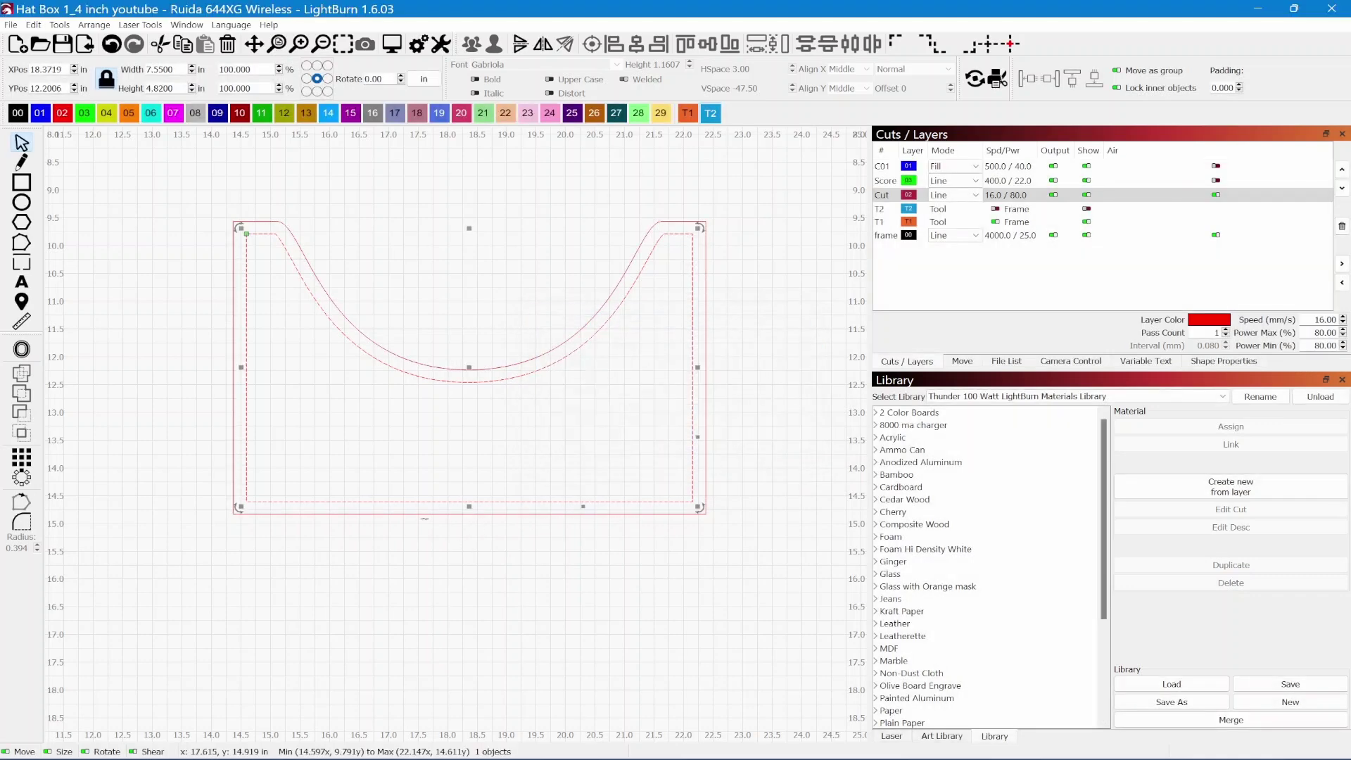
- Assign the inner outline to the green Score layer and offset it inward by 0.1 in, keeping the original
{"action": "left_click", "coordinate": [84, 114]}
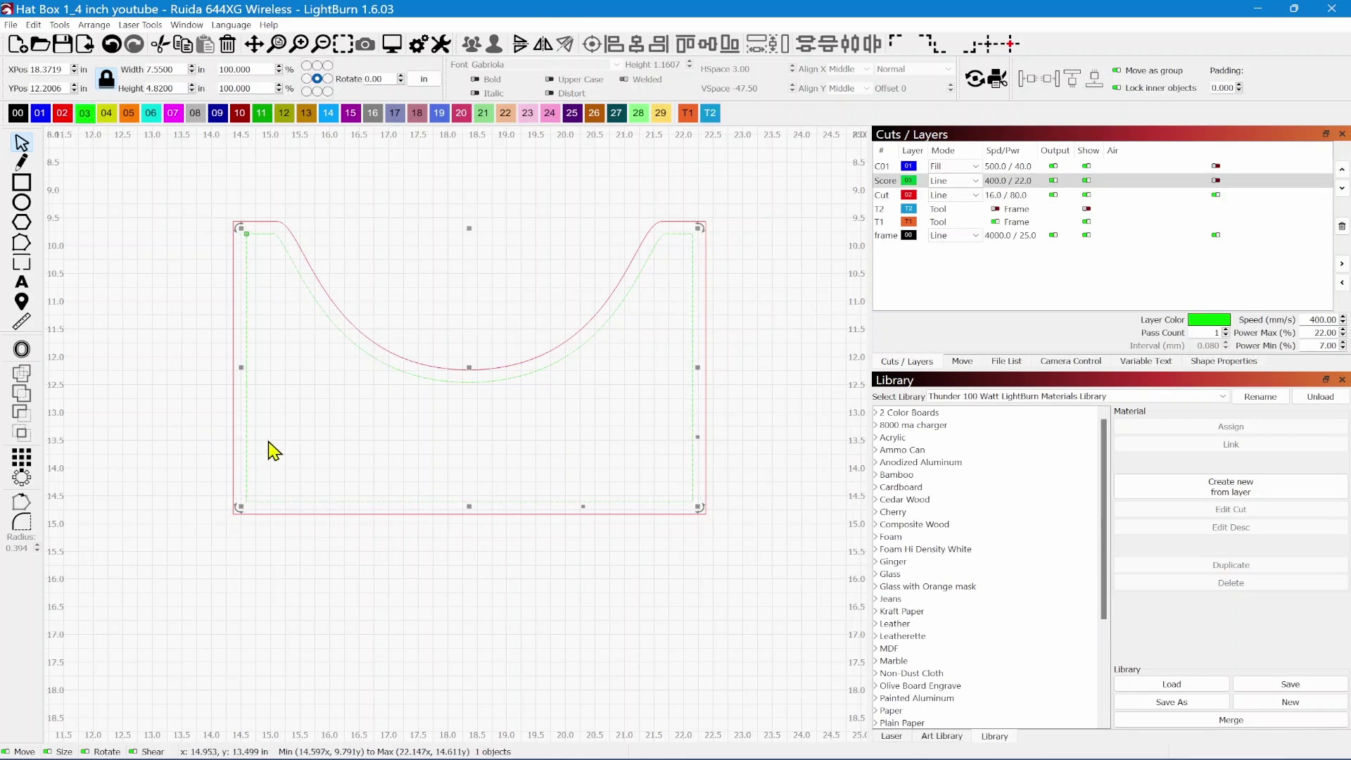
{"action": "left_click", "coordinate": [23, 350]}
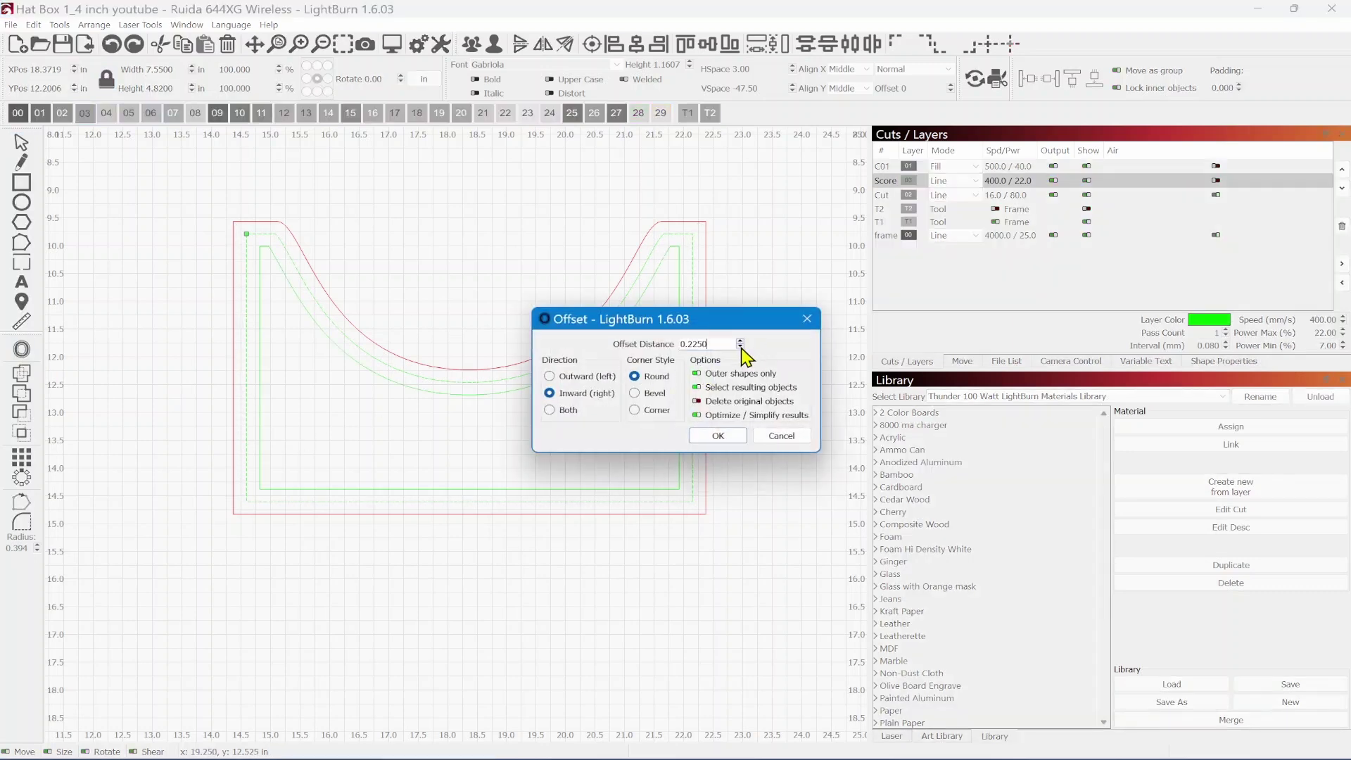
{"action": "left_click", "coordinate": [740, 346]}
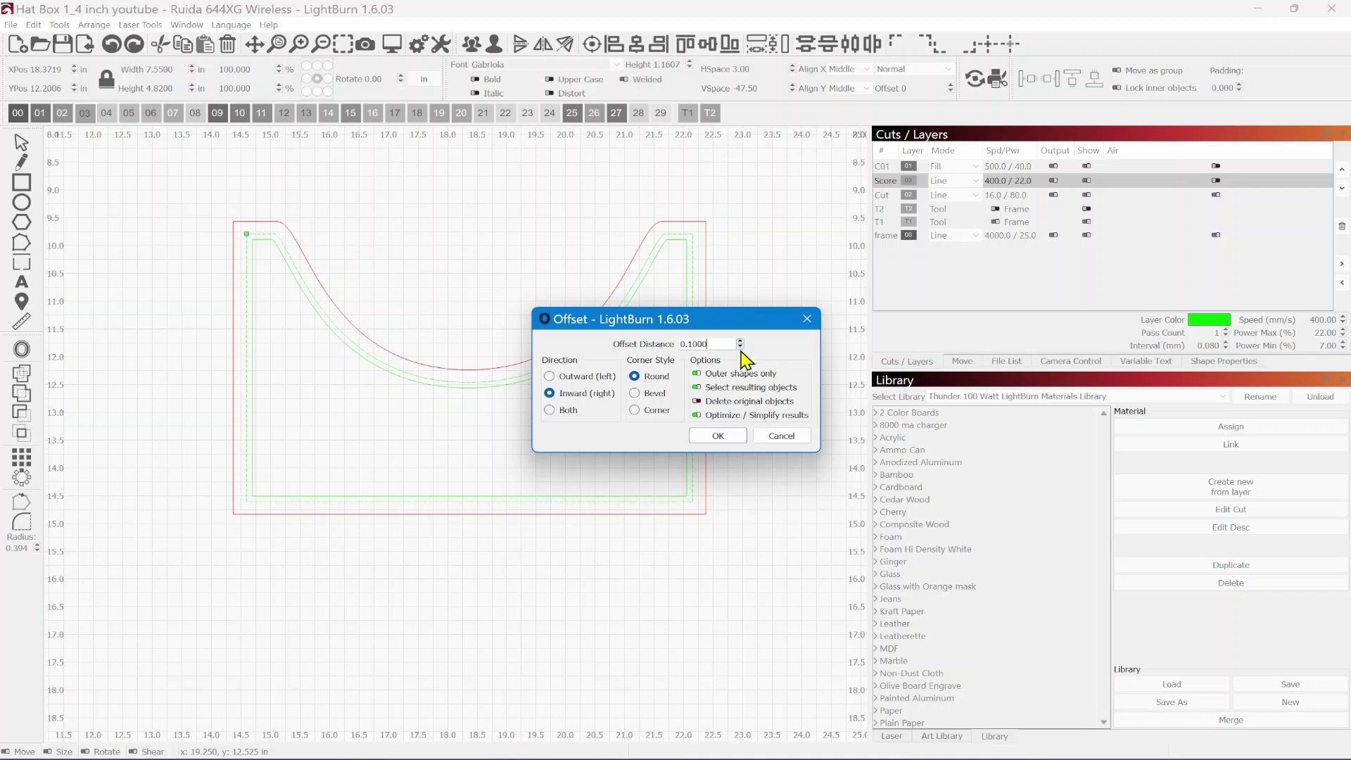
{"action": "left_click", "coordinate": [711, 438]}
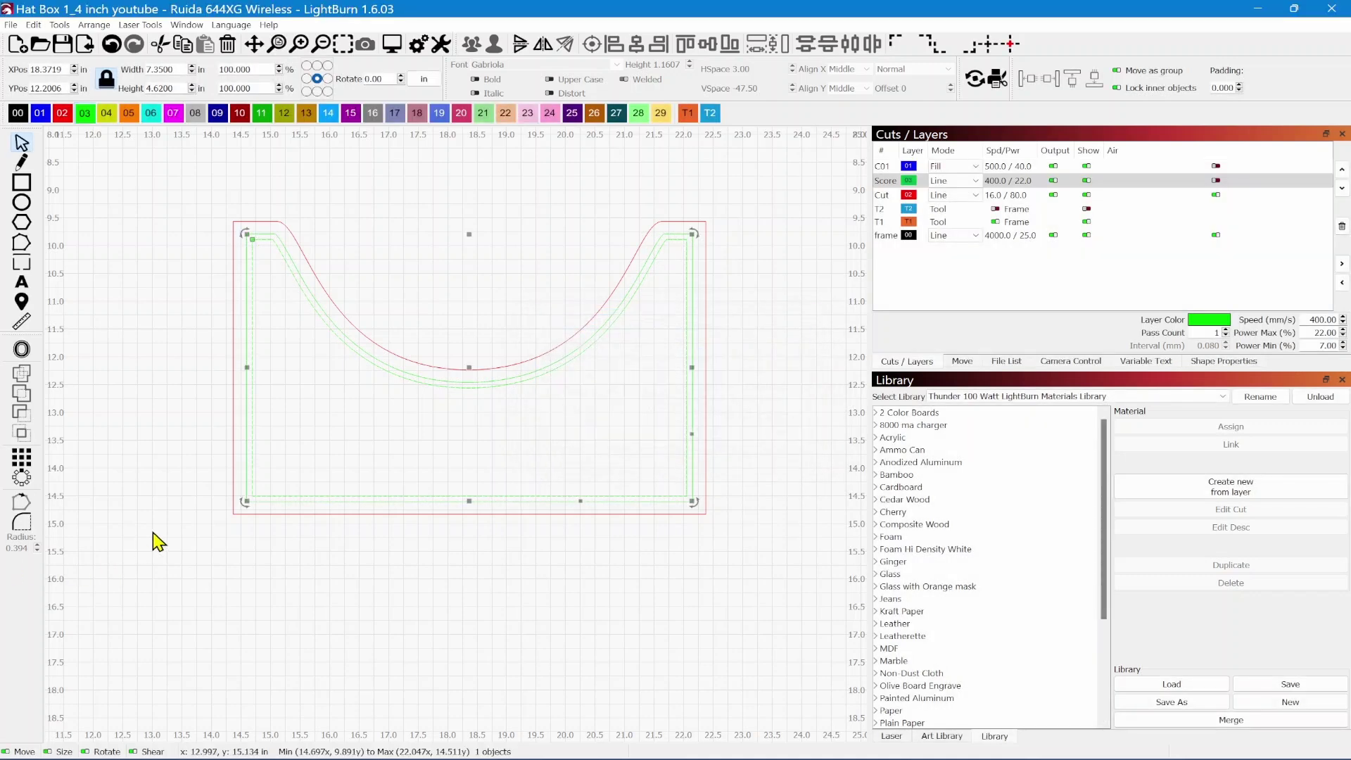
- Deselect the inner outline and set the Score layer's mode to Fill
{"action": "left_click", "coordinate": [277, 392]}
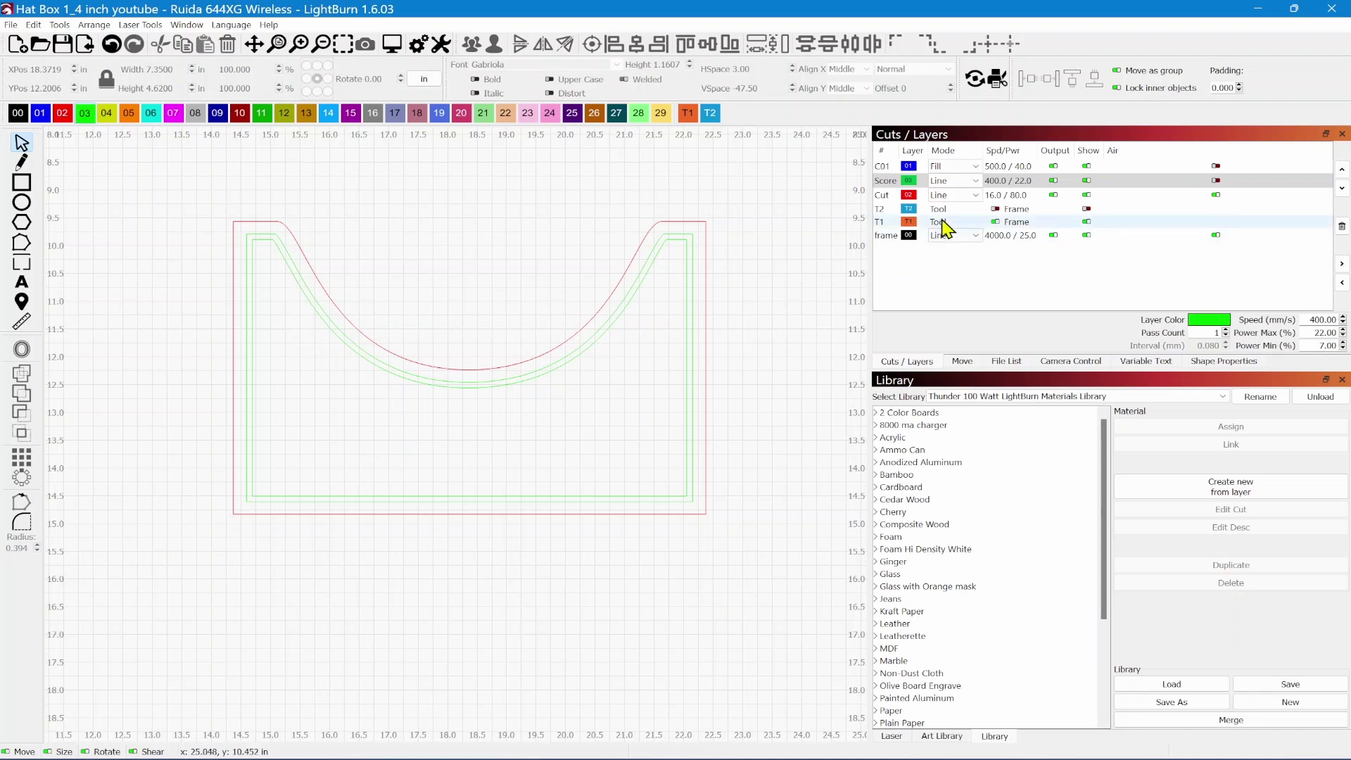
{"action": "left_click", "coordinate": [949, 181]}
{"action": "left_click", "coordinate": [950, 205]}
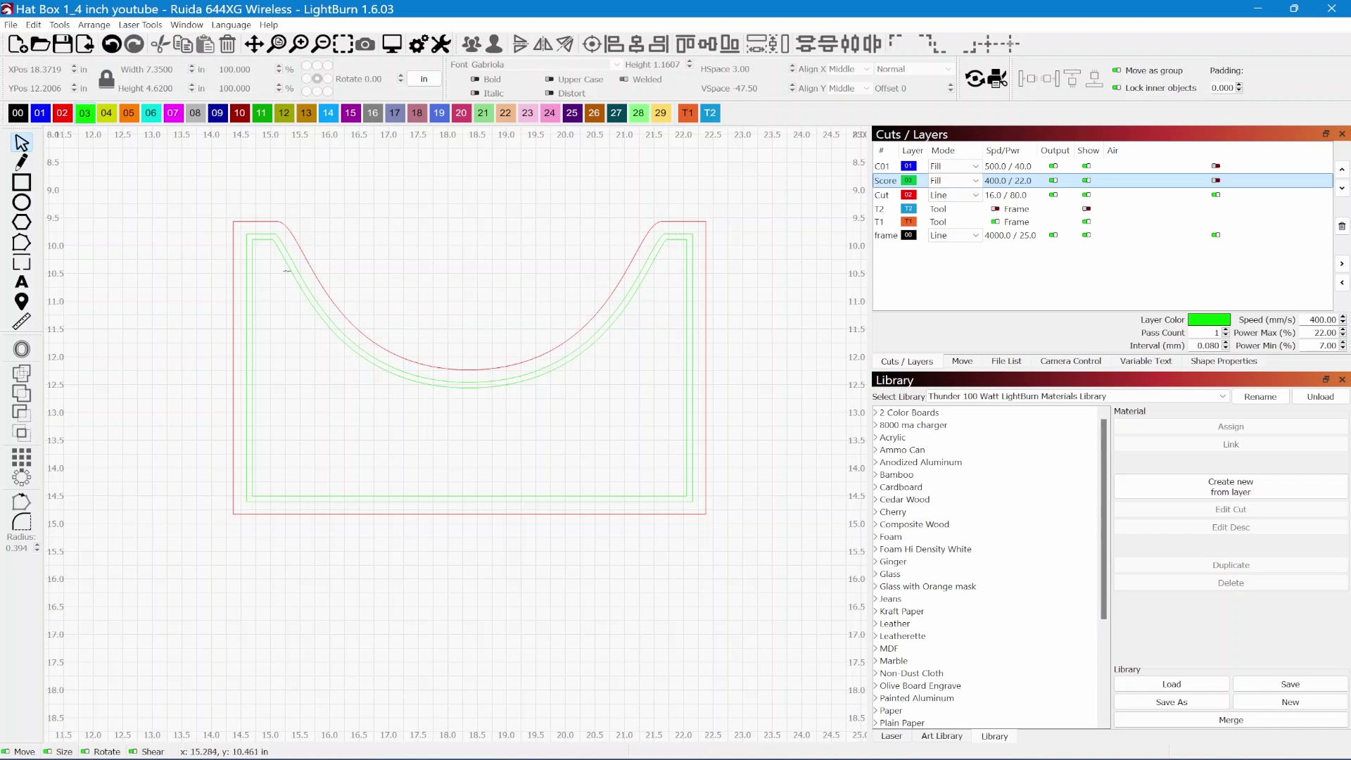
- Select all the panel outlines and preview the cut with the Score border filled
{"action": "left_click_drag", "start_coordinate": [164, 176], "coordinate": [809, 628]}
{"action": "left_click", "coordinate": [392, 44]}
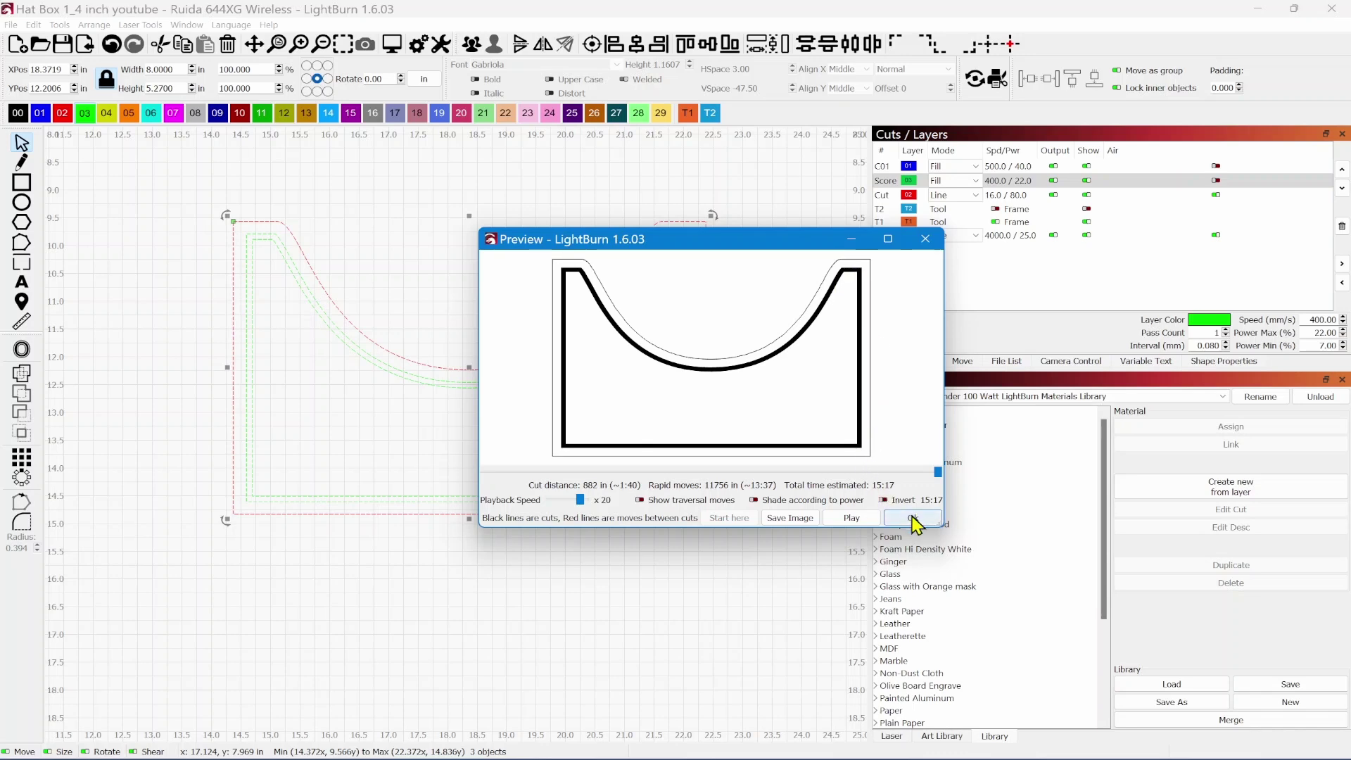
{"action": "left_click", "coordinate": [914, 520]}
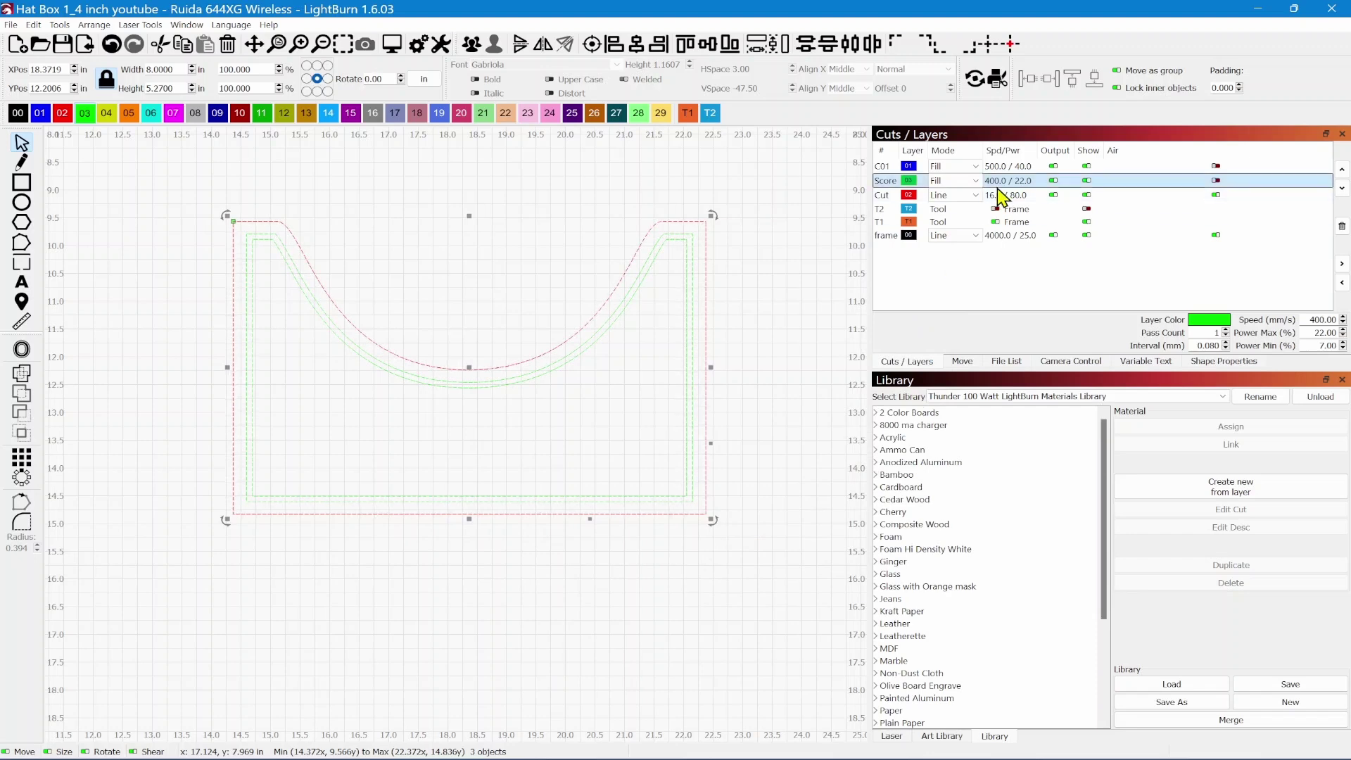
- Set the Score layer's mode to Line and preview the selected panel outlines again
{"action": "left_click", "coordinate": [960, 181]}
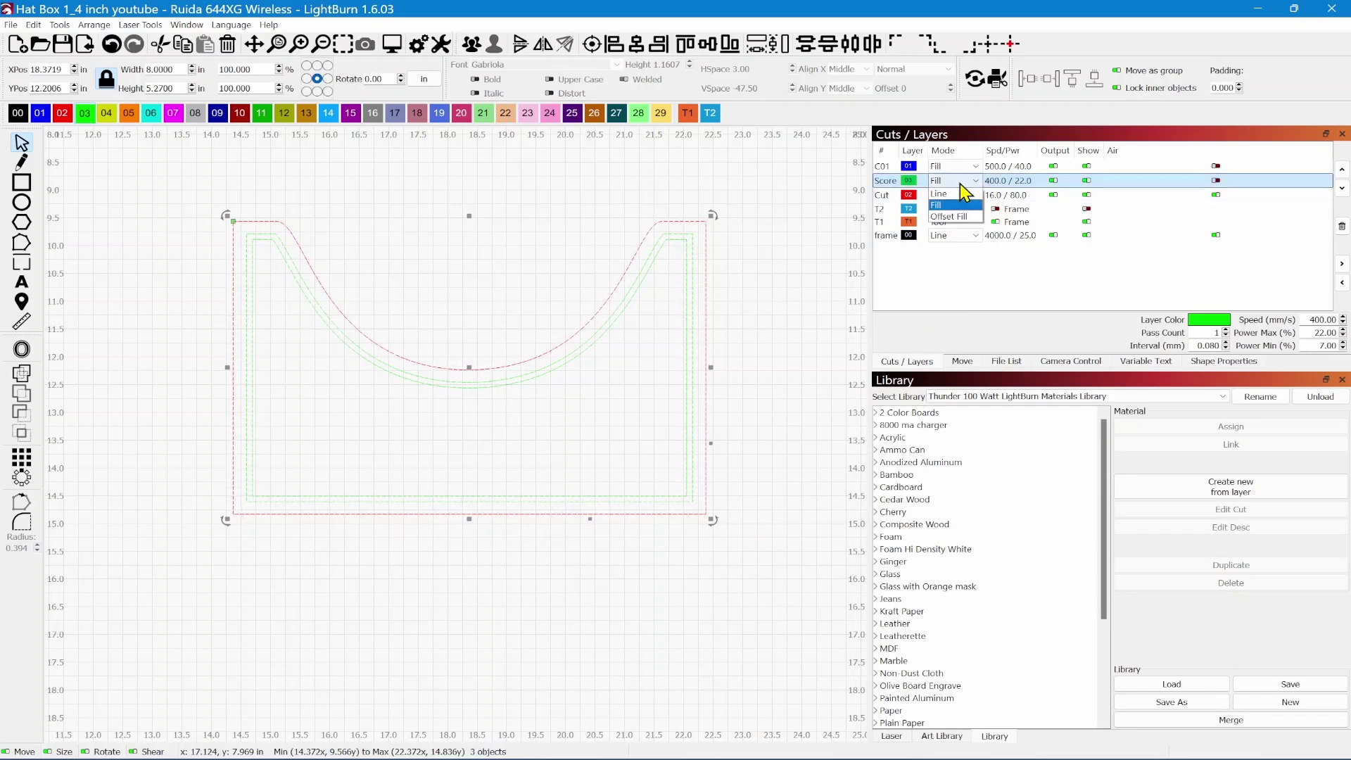
{"action": "left_click", "coordinate": [954, 196]}
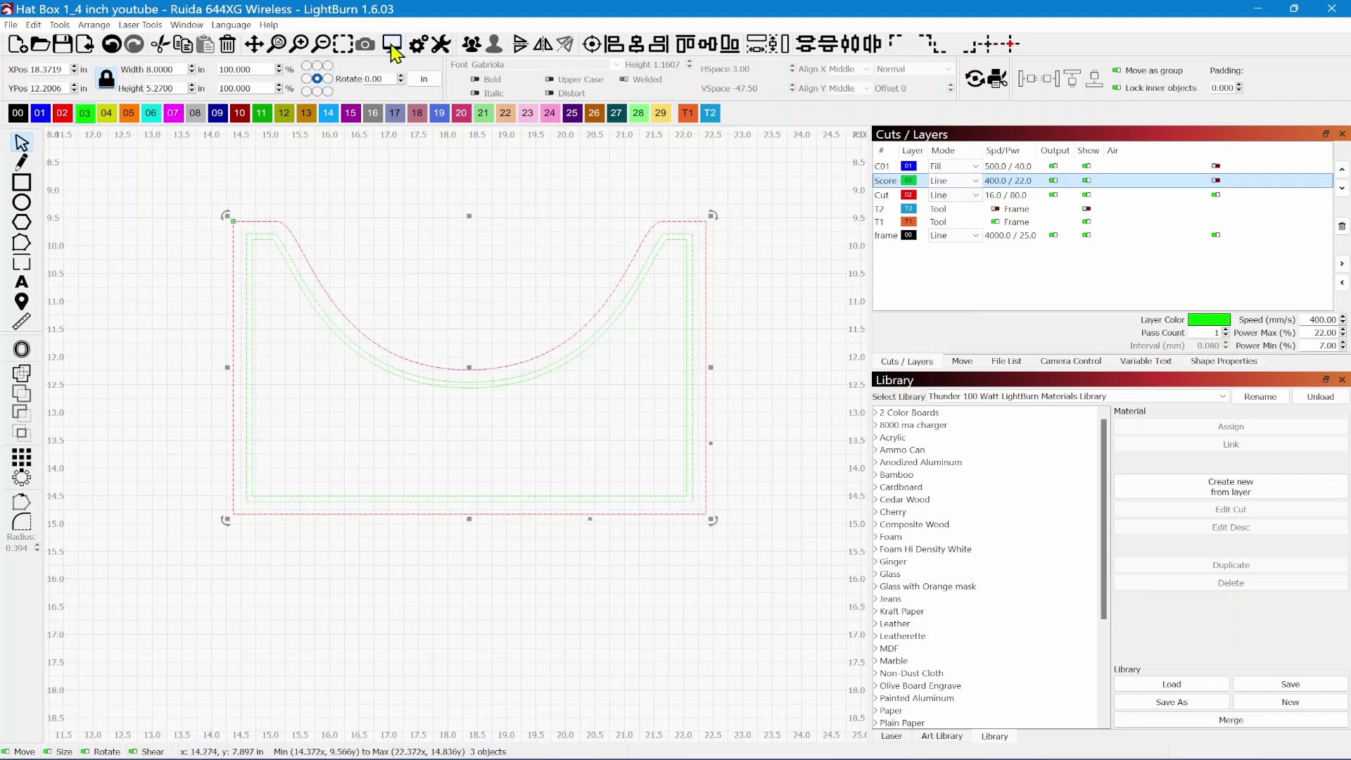
{"action": "left_click", "coordinate": [392, 45]}
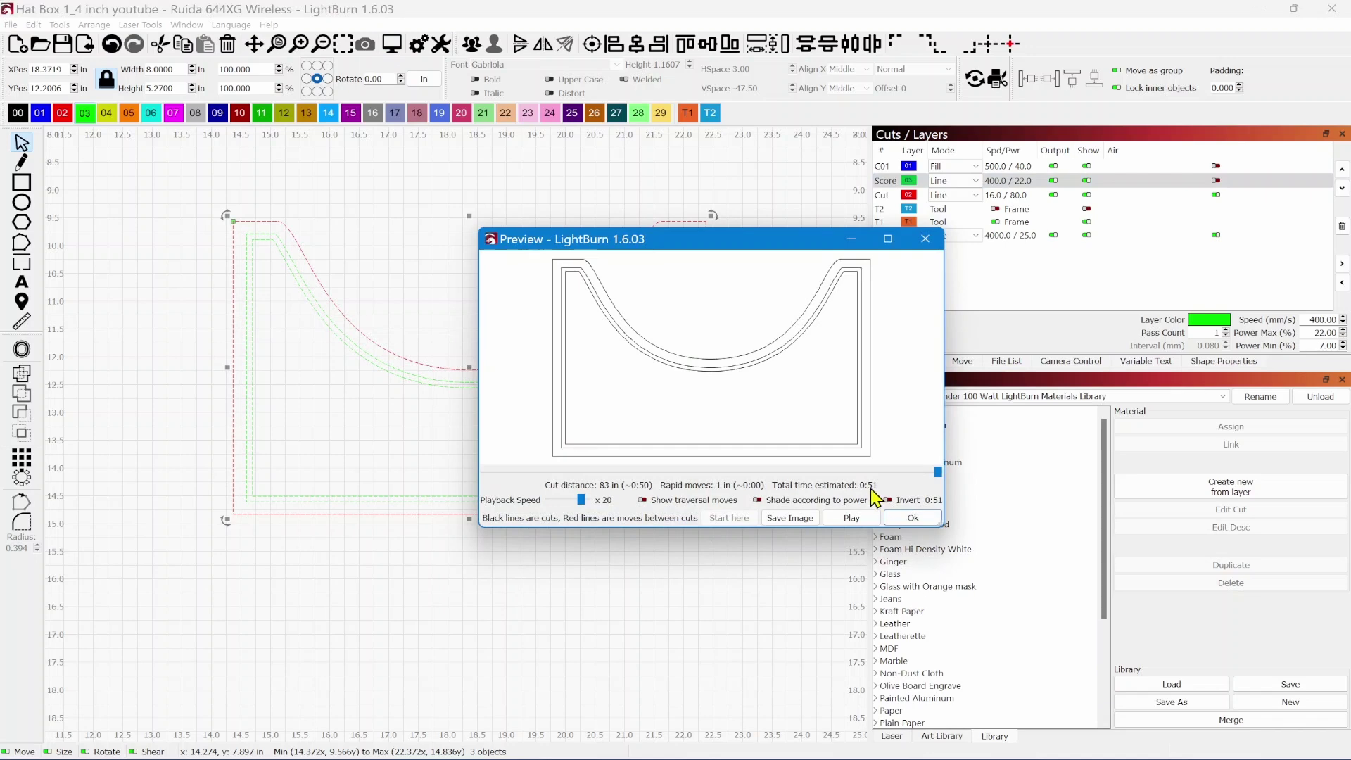
{"action": "left_click", "coordinate": [912, 518]}
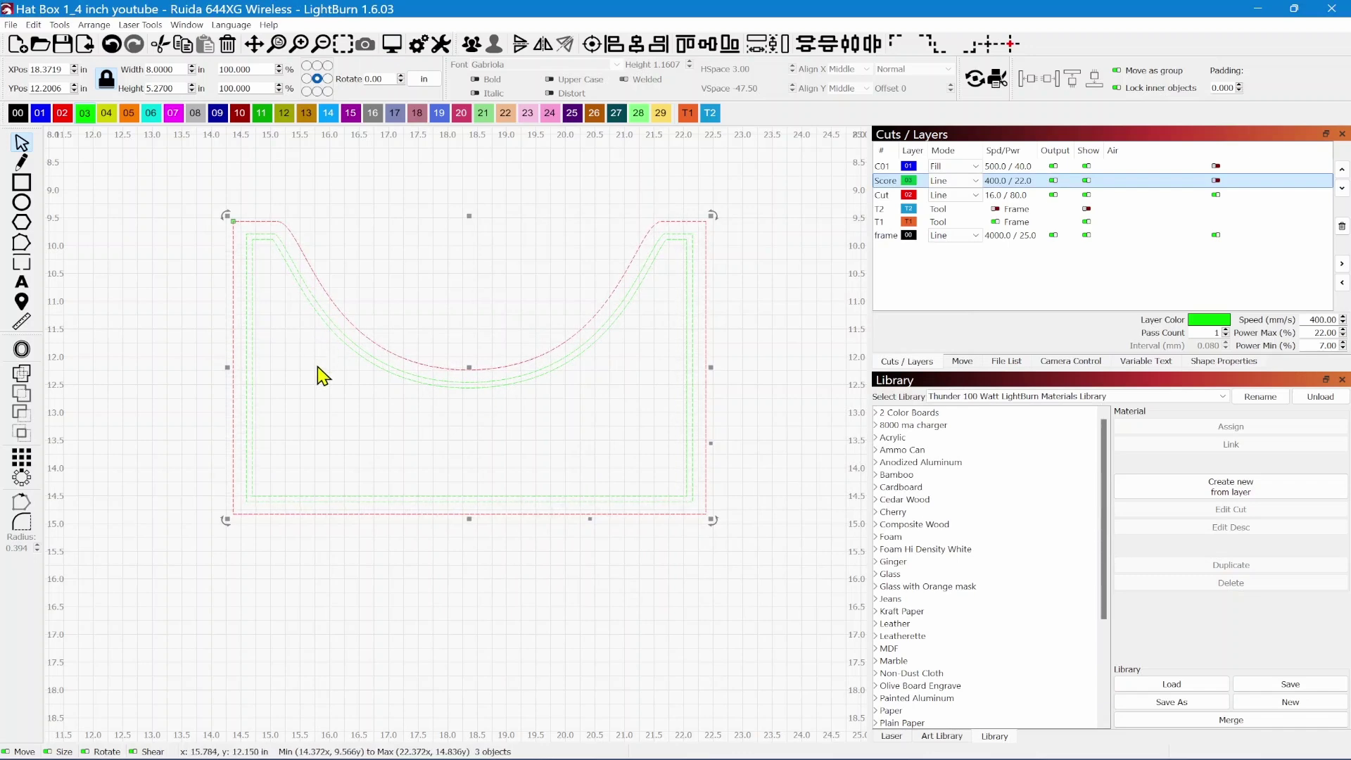
- Deselect the outlines and examine the Score layer's maximum and minimum power in its cut settings
{"action": "scroll", "coordinate": [318, 376], "scroll_direction": "up", "scroll_amount": 4}
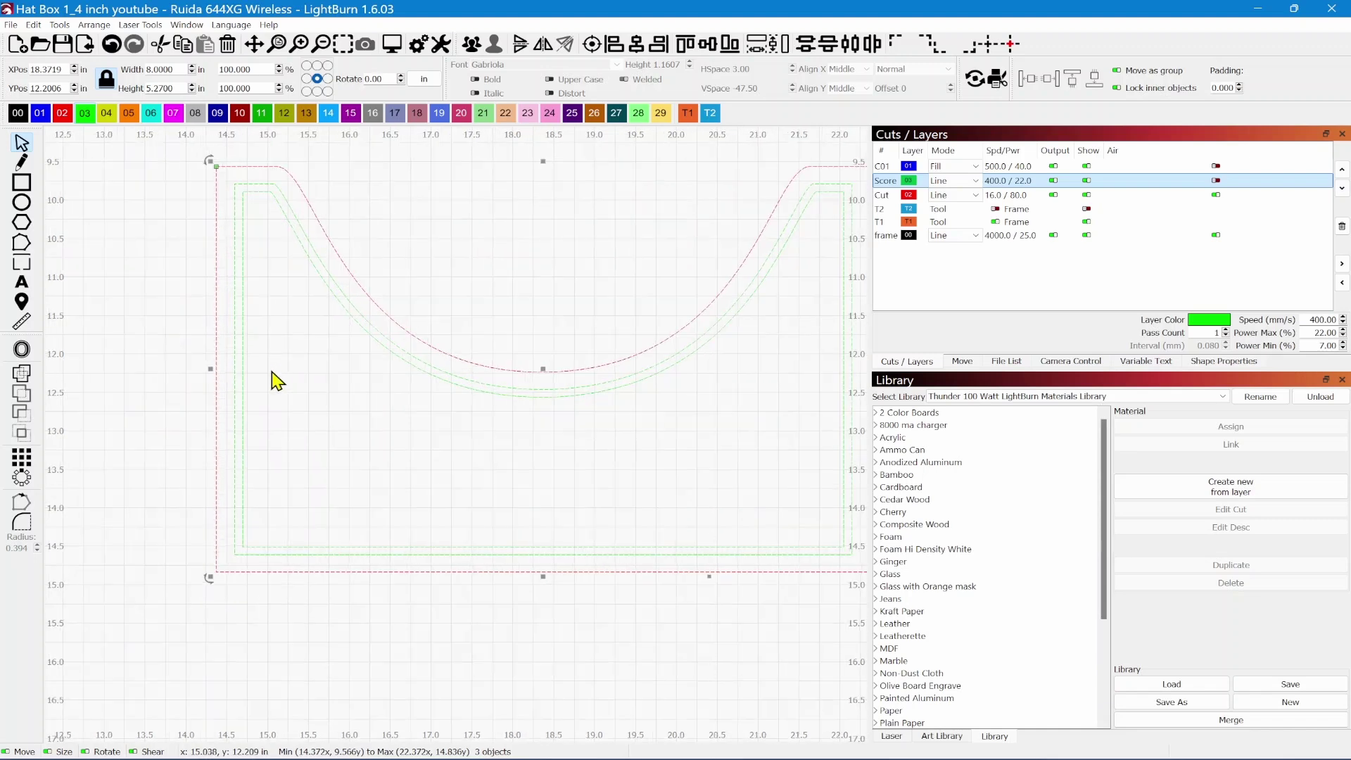
{"action": "left_click_drag", "start_coordinate": [211, 512], "coordinate": [185, 483]}
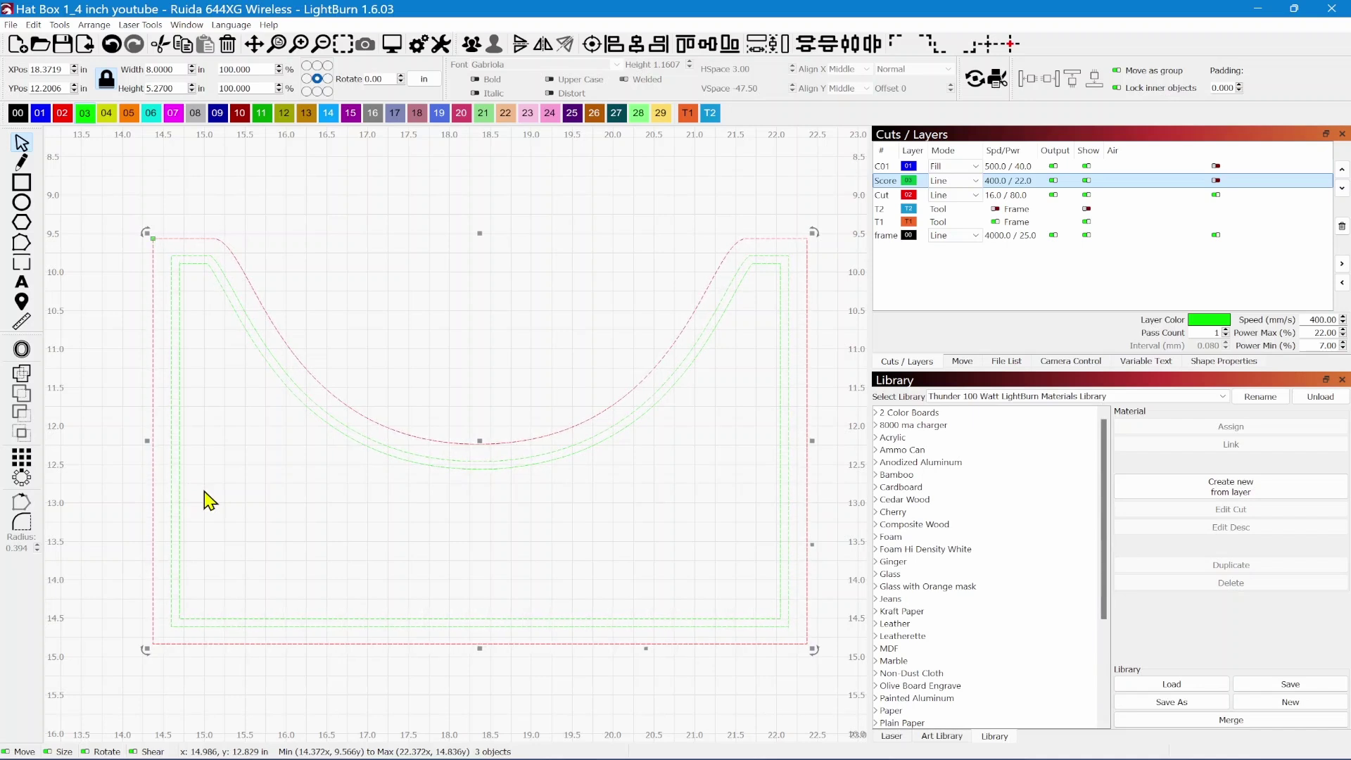
{"action": "left_click", "coordinate": [232, 458]}
{"action": "left_click", "coordinate": [885, 183]}
{"action": "double_click", "coordinate": [885, 188]}
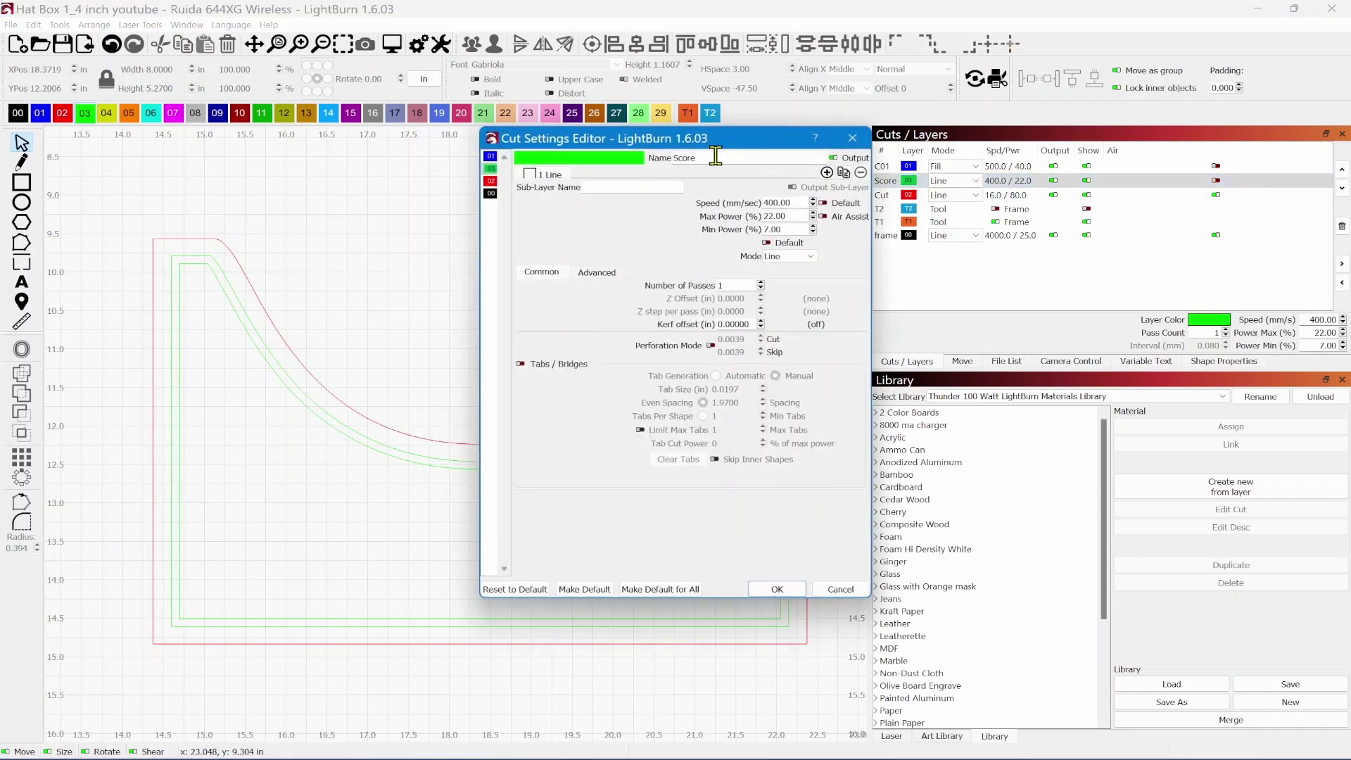
{"action": "left_click_drag", "start_coordinate": [714, 141], "coordinate": [870, 196]}
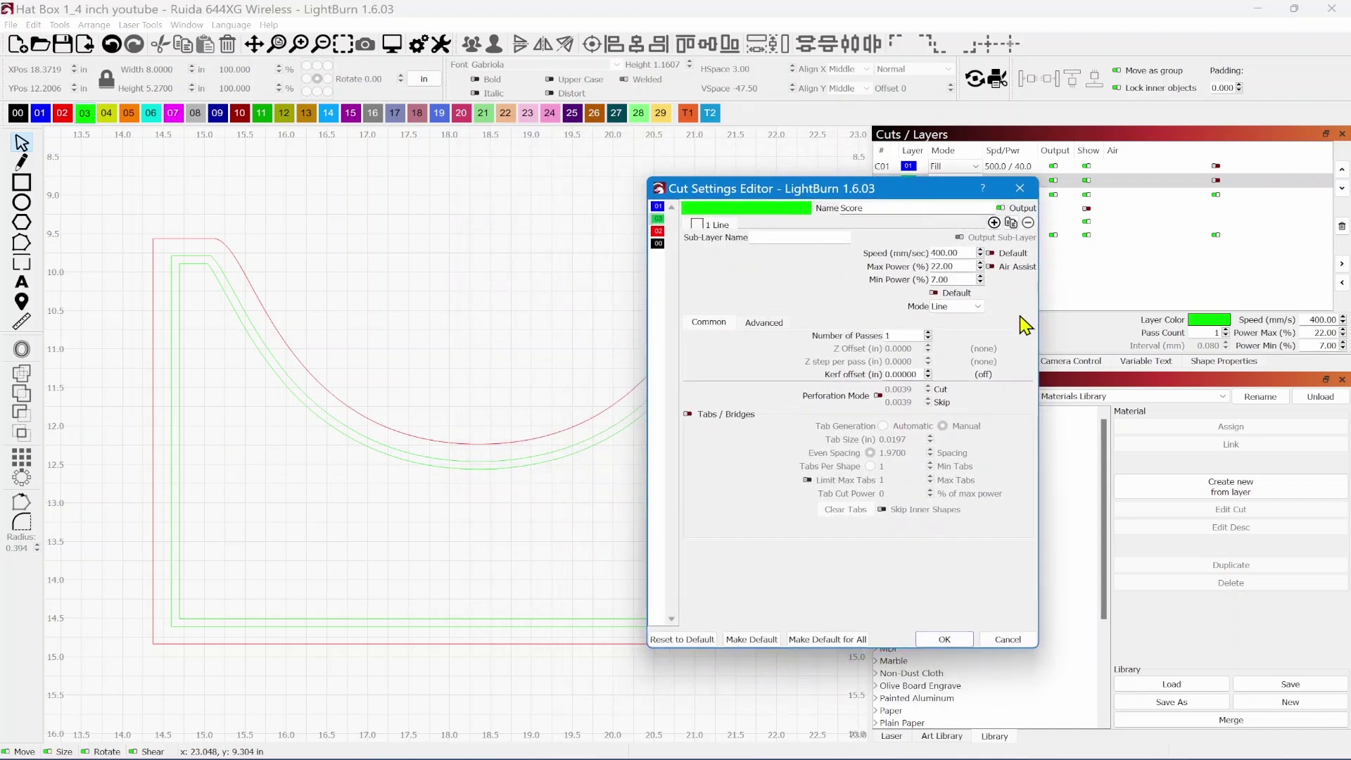
{"action": "left_click", "coordinate": [962, 280]}
{"action": "left_click_drag", "start_coordinate": [962, 280], "coordinate": [893, 294]}
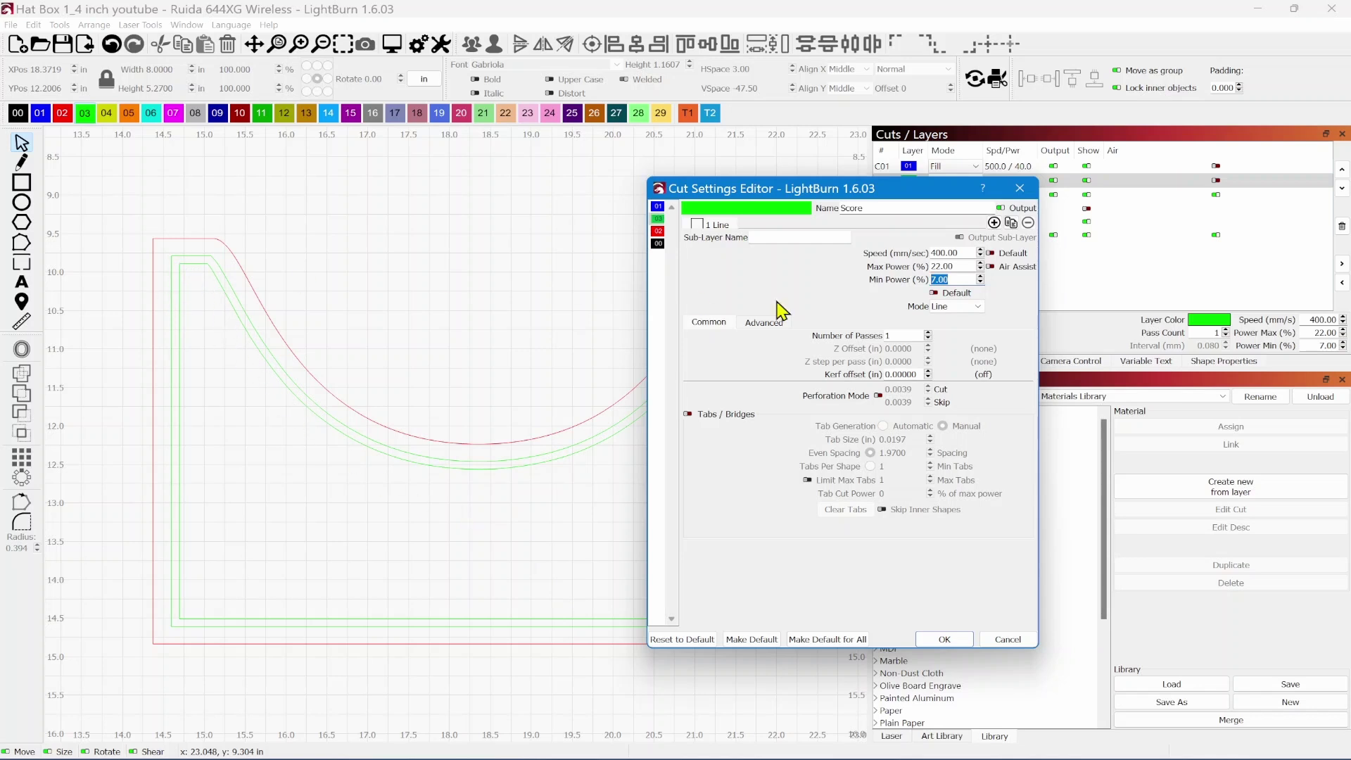
{"action": "left_click_drag", "start_coordinate": [971, 266], "coordinate": [888, 278]}
{"action": "left_click_drag", "start_coordinate": [956, 267], "coordinate": [912, 265]}
{"action": "left_click", "coordinate": [958, 265]}
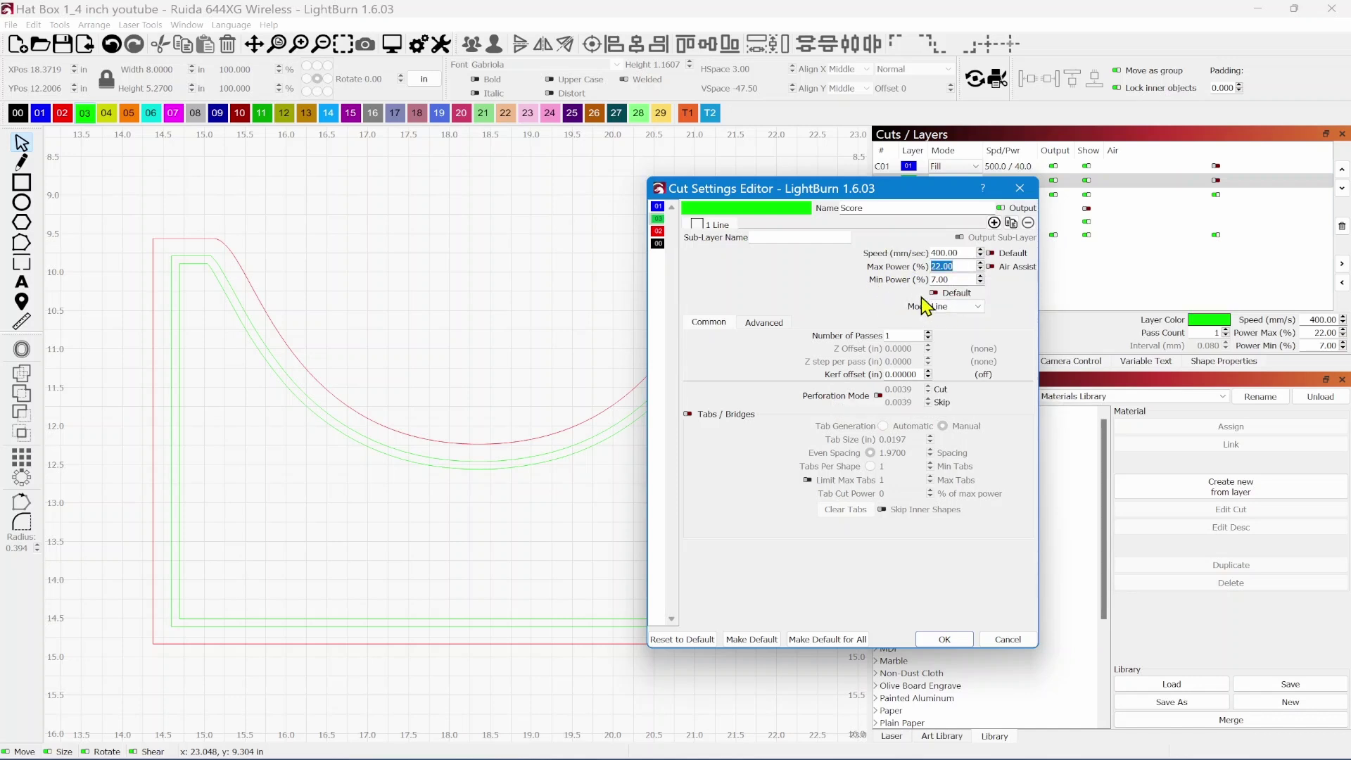
{"action": "double_click", "coordinate": [956, 280]}
{"action": "left_click", "coordinate": [943, 639]}
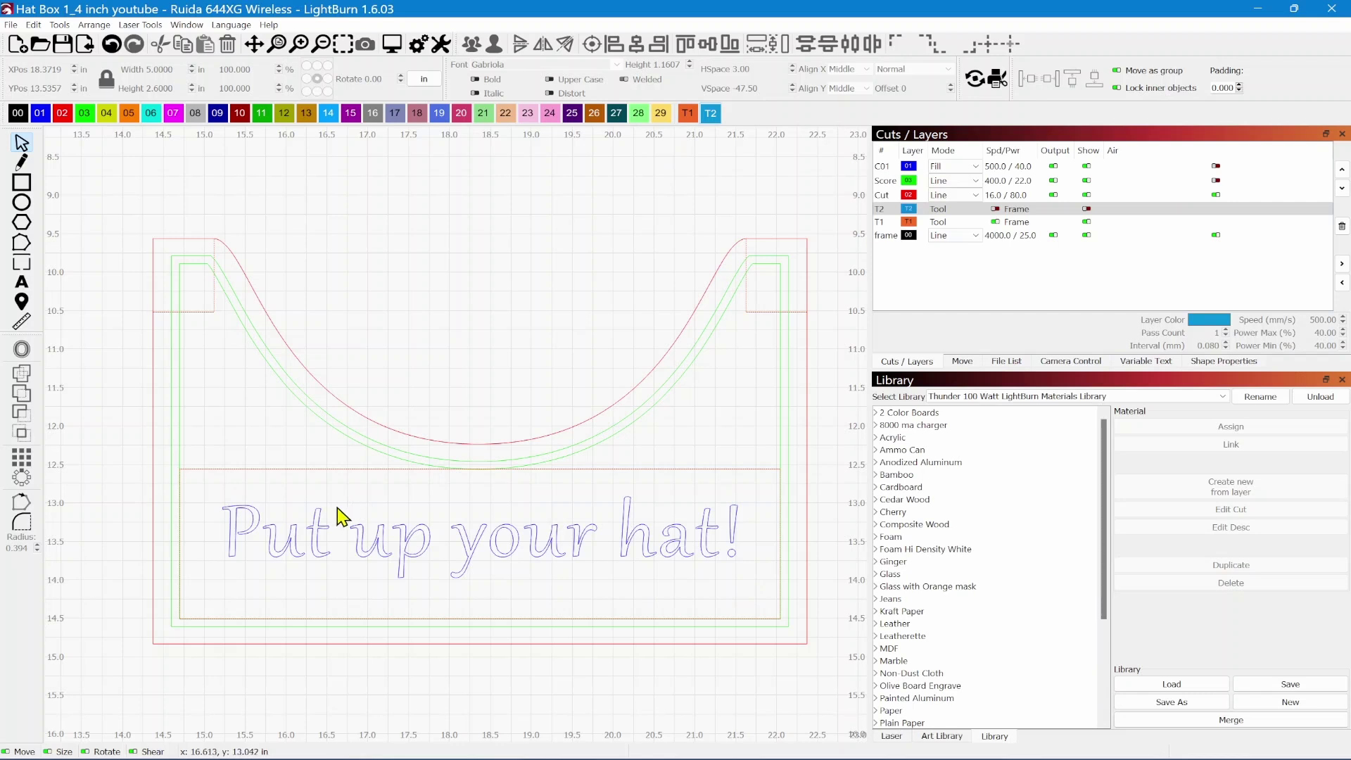
- Centre the "Put up your hat!" text on the guide rectangle below the curve, and clear the selection
{"action": "left_click", "coordinate": [317, 529]}
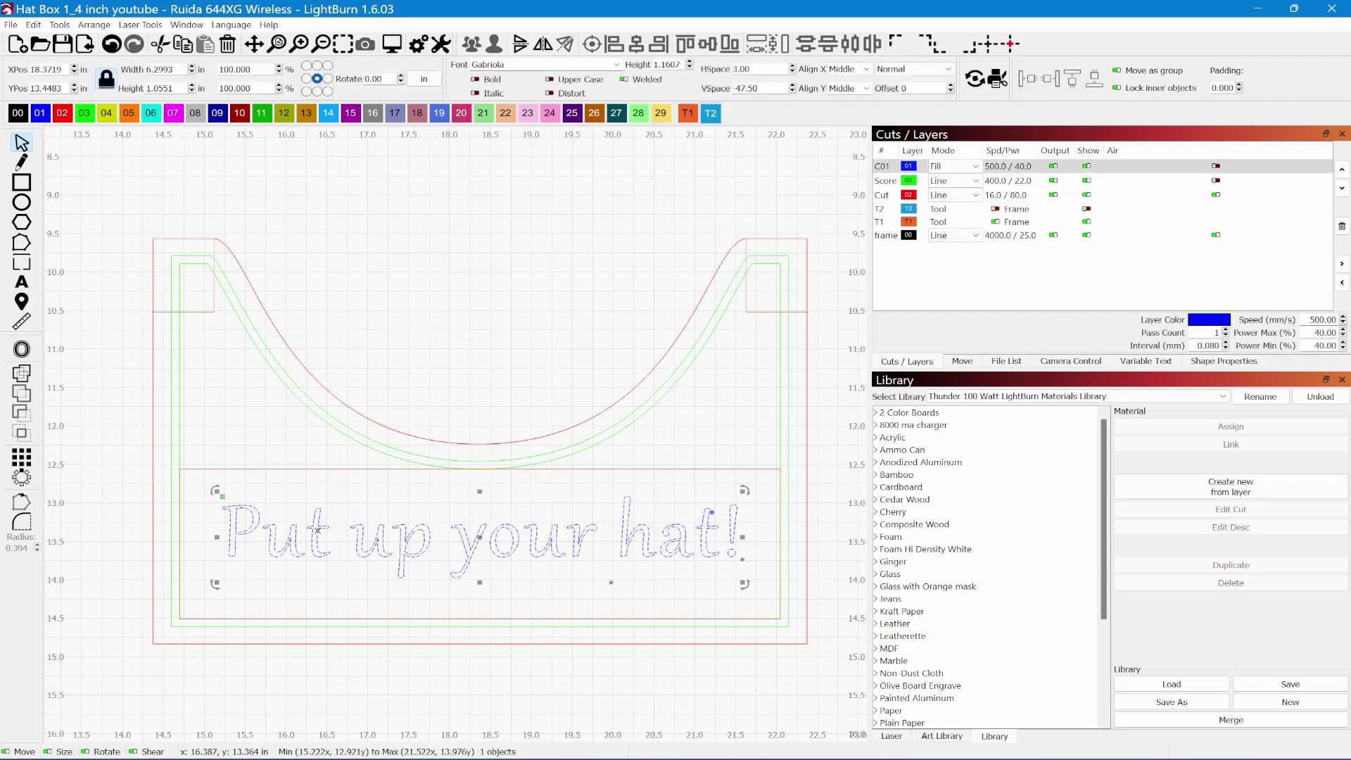
{"action": "left_click", "coordinate": [302, 468], "text": "shift"}
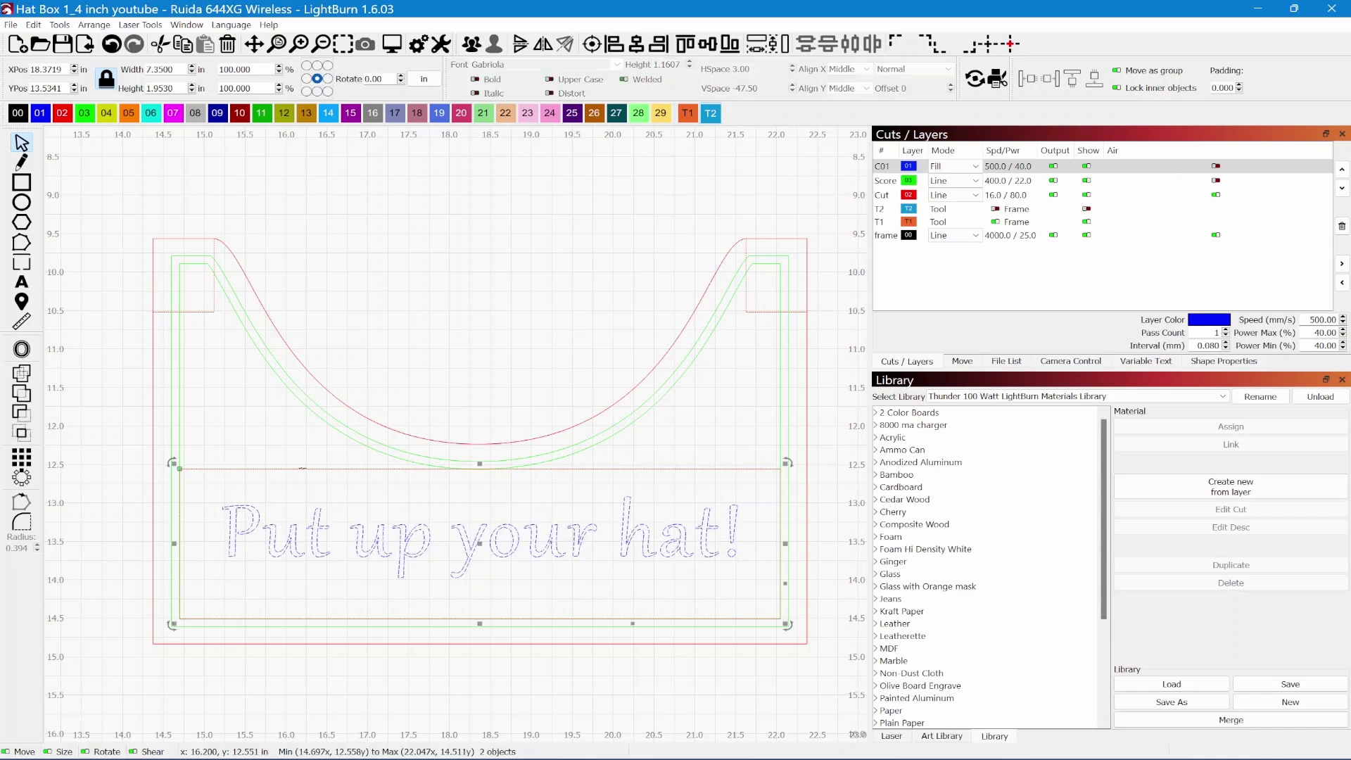
{"action": "left_click", "coordinate": [593, 45]}
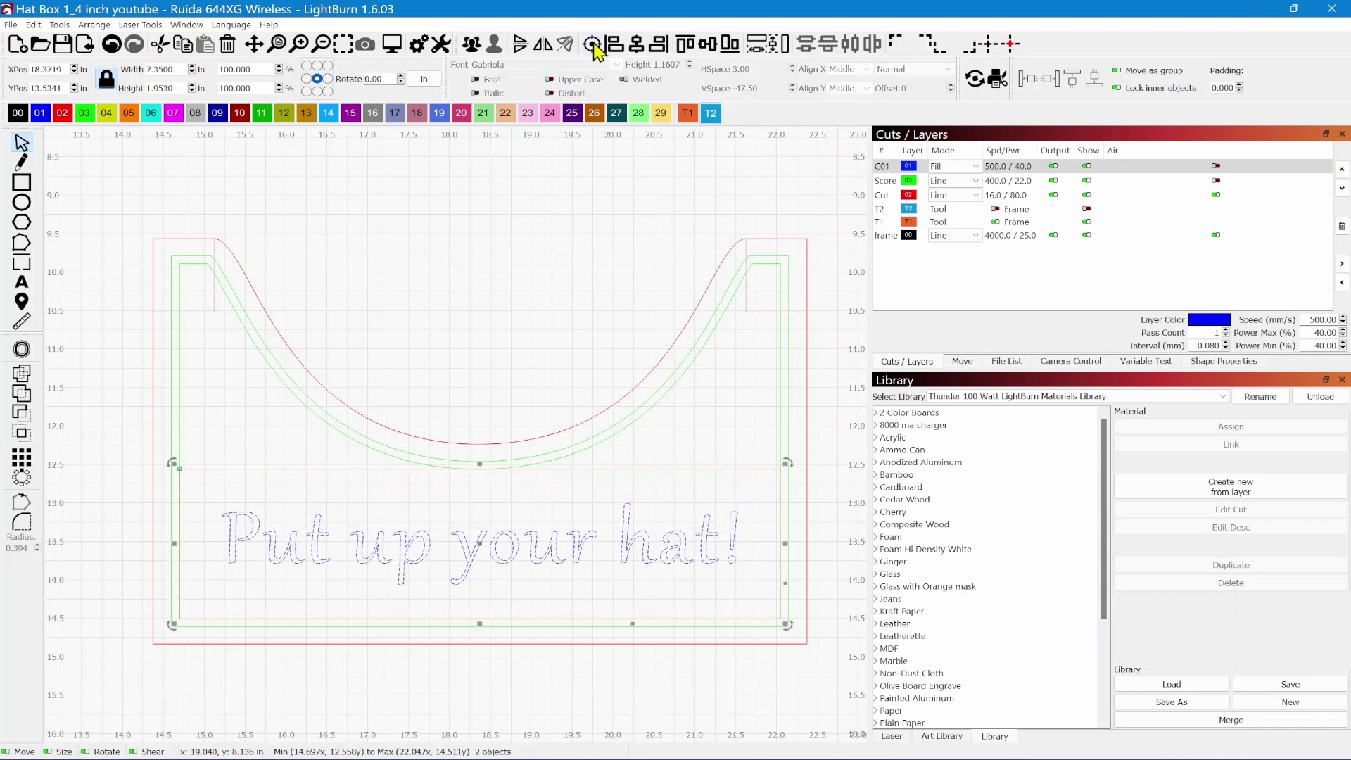
{"action": "left_click", "coordinate": [716, 422]}
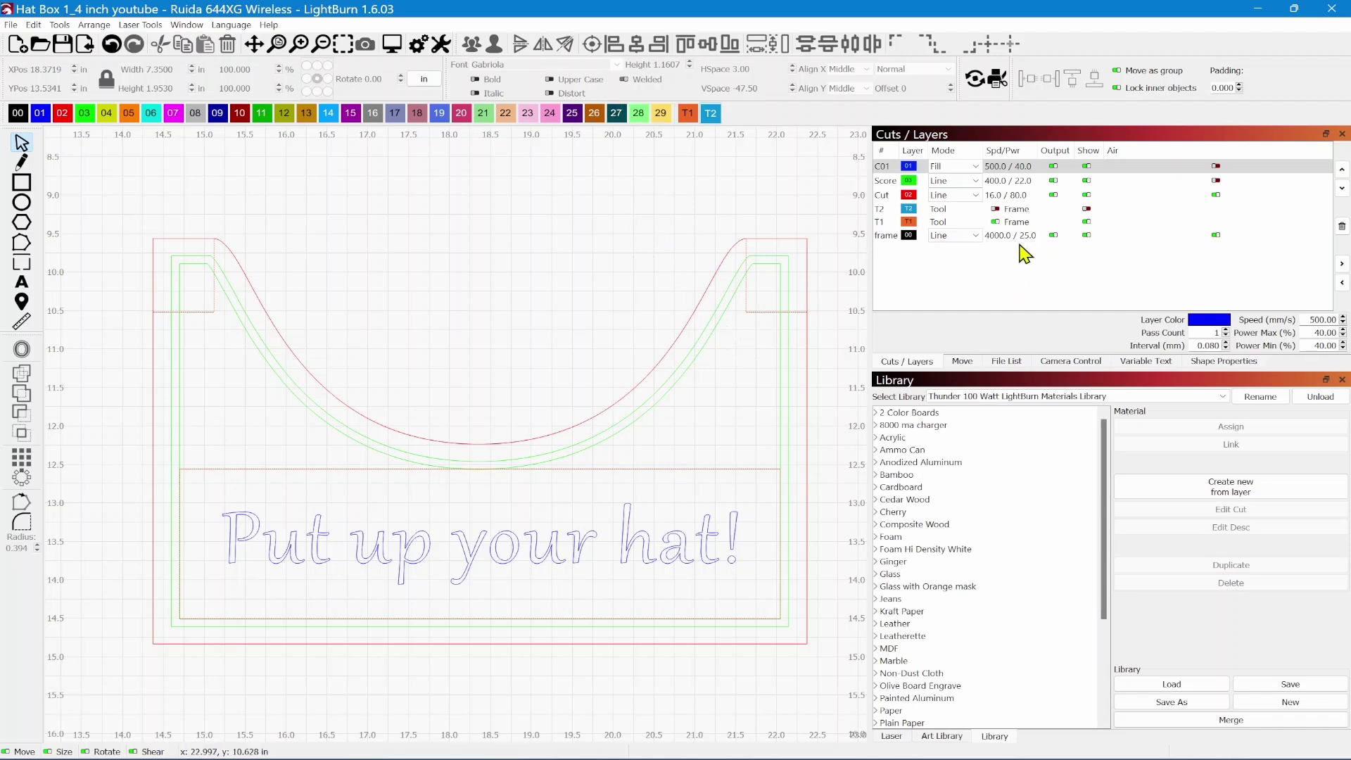
- Turn off framing for the T1 tool layer and hide its guide rectangles
{"action": "left_click", "coordinate": [994, 222]}
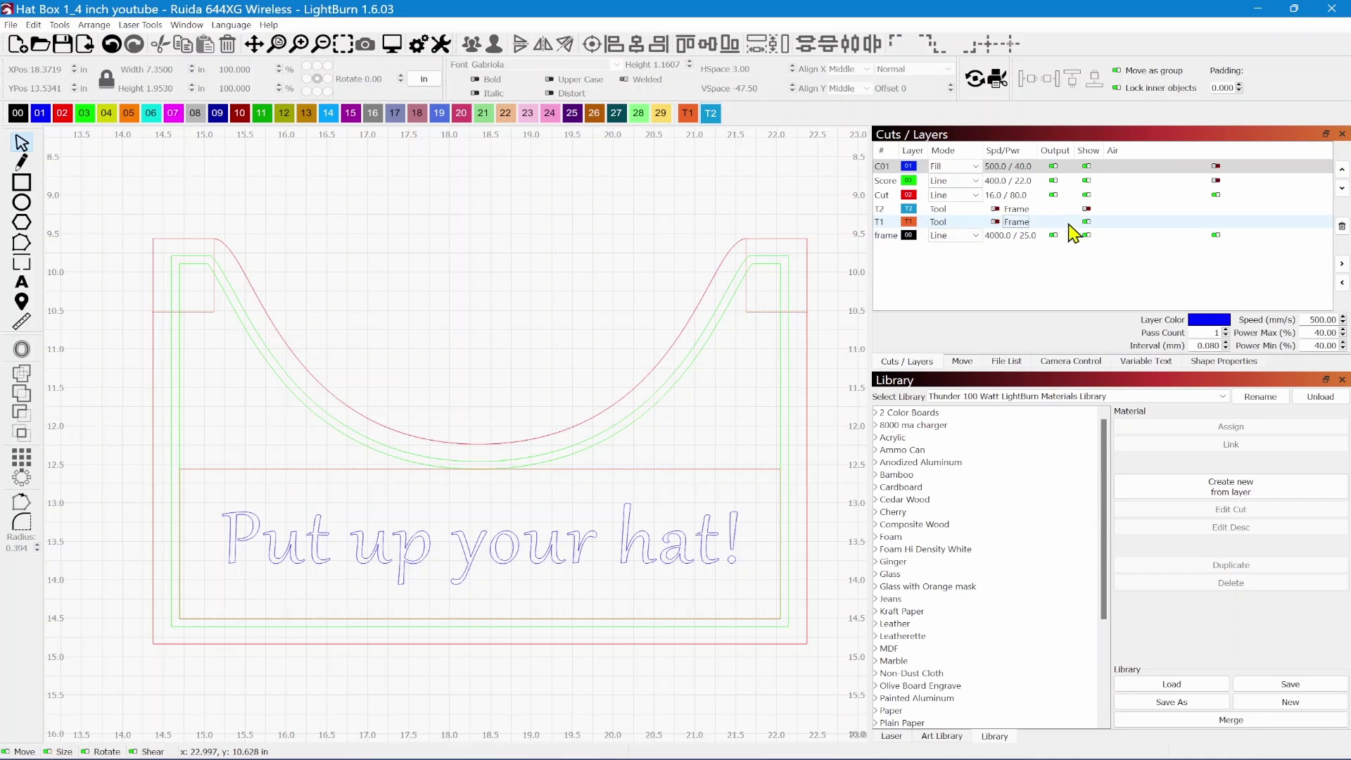
{"action": "left_click", "coordinate": [1087, 222]}
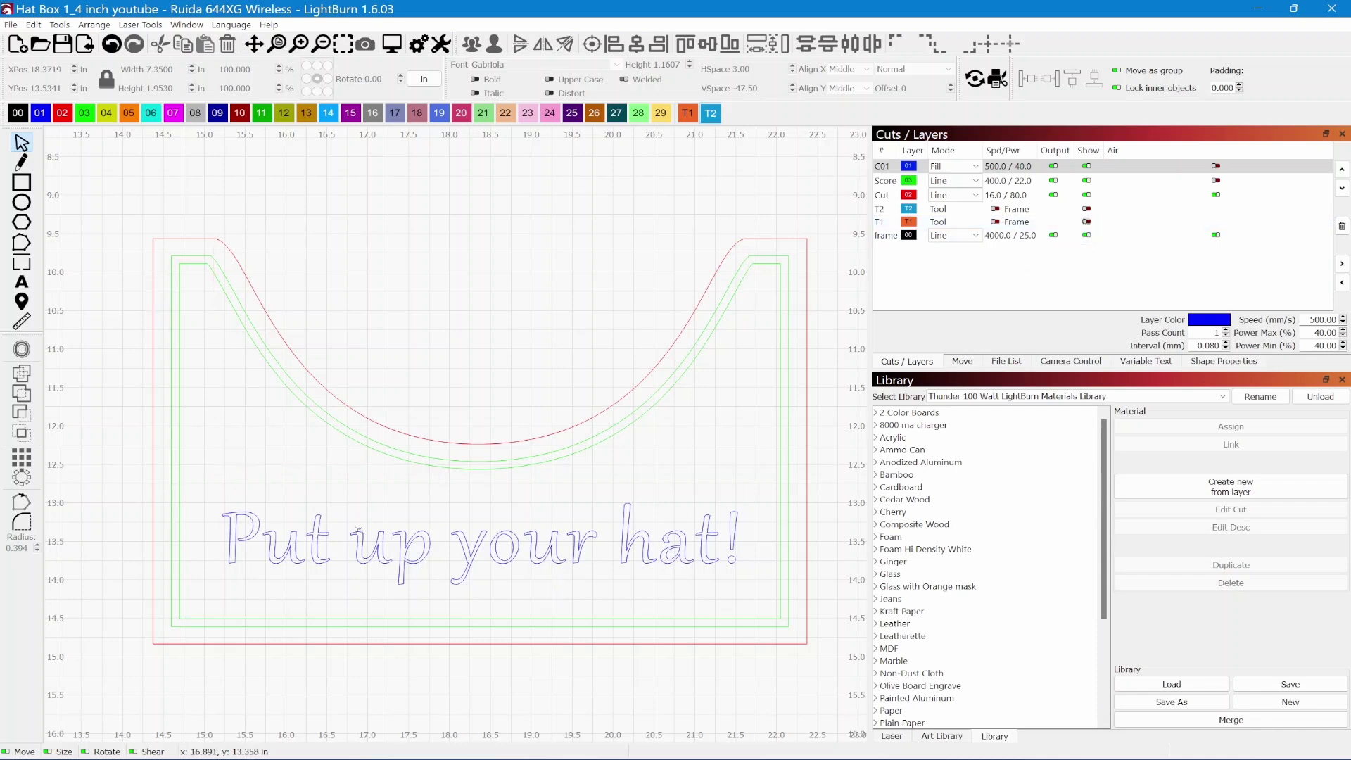
- Select the innermost green score outline of the panel
{"action": "scroll", "coordinate": [385, 504], "scroll_direction": "down", "scroll_amount": 1}
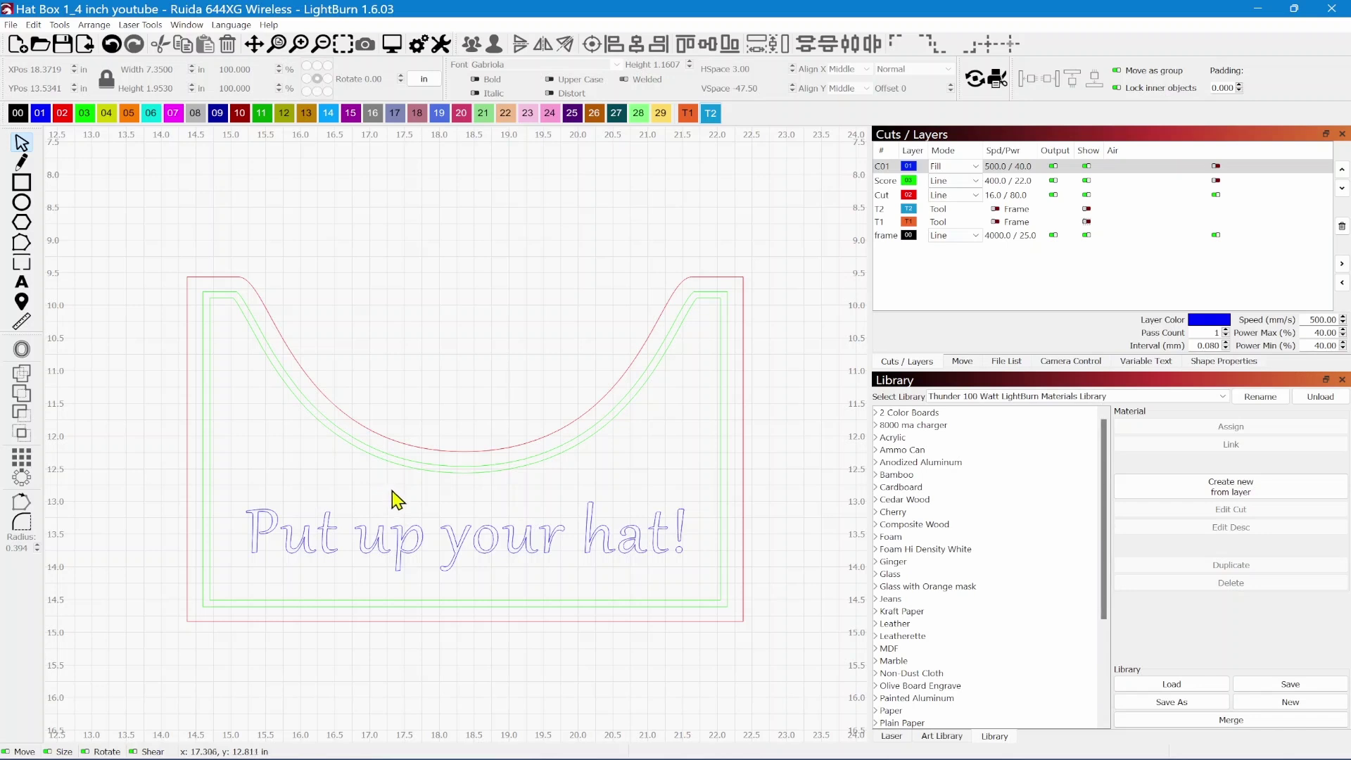
{"action": "left_click", "coordinate": [380, 457]}
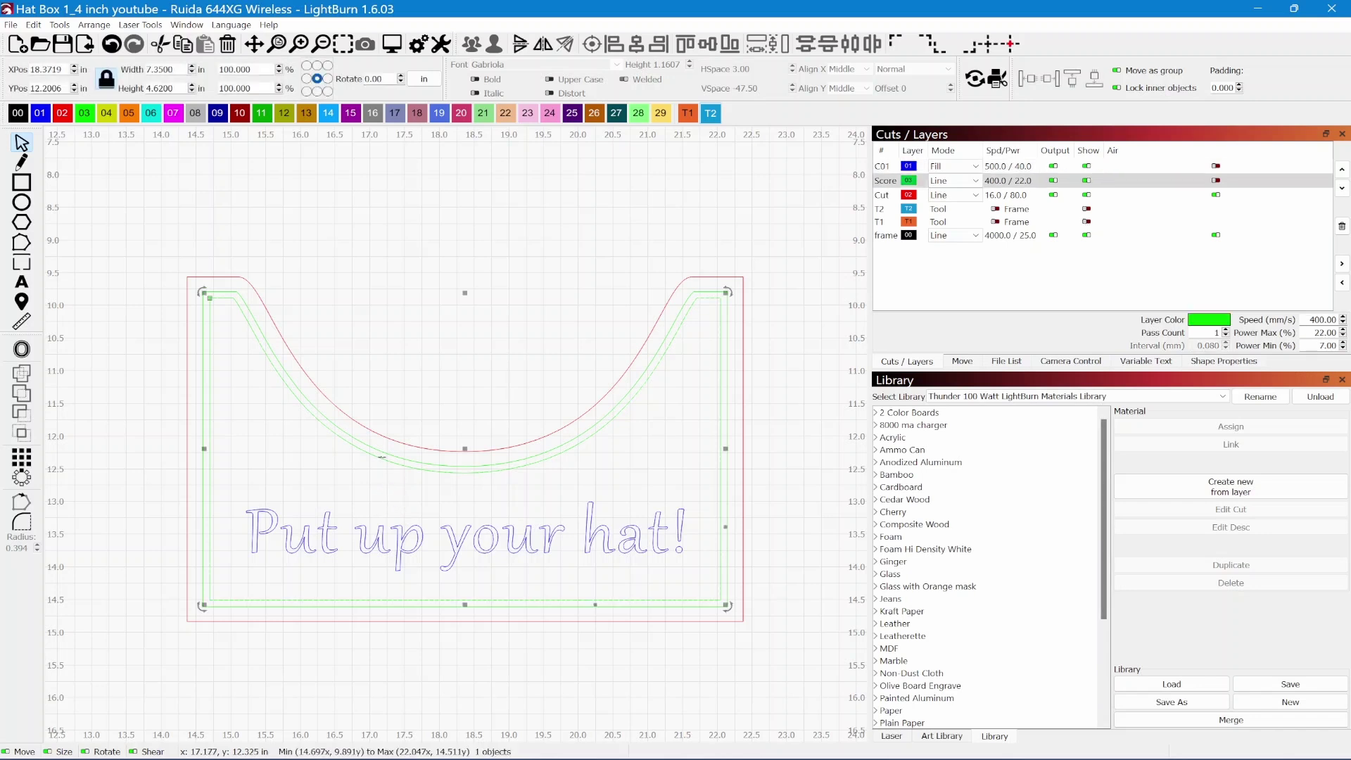